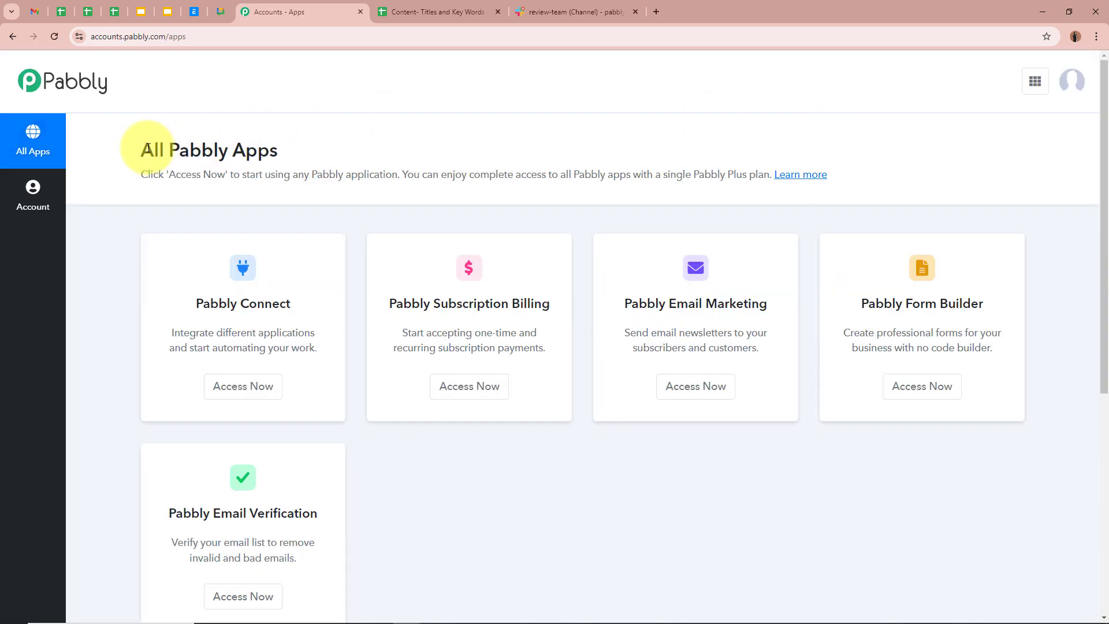
Open Pabbly Connect from the list of all Pabbly apps
drag(144, 149, 326, 151)
click(327, 151)
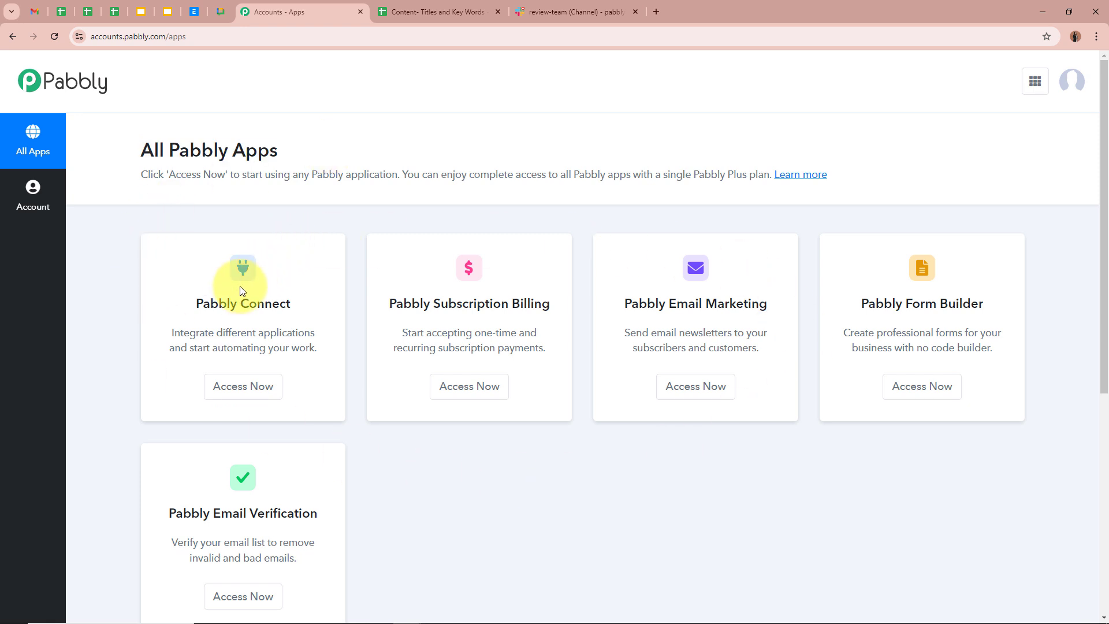
drag(193, 301, 294, 306)
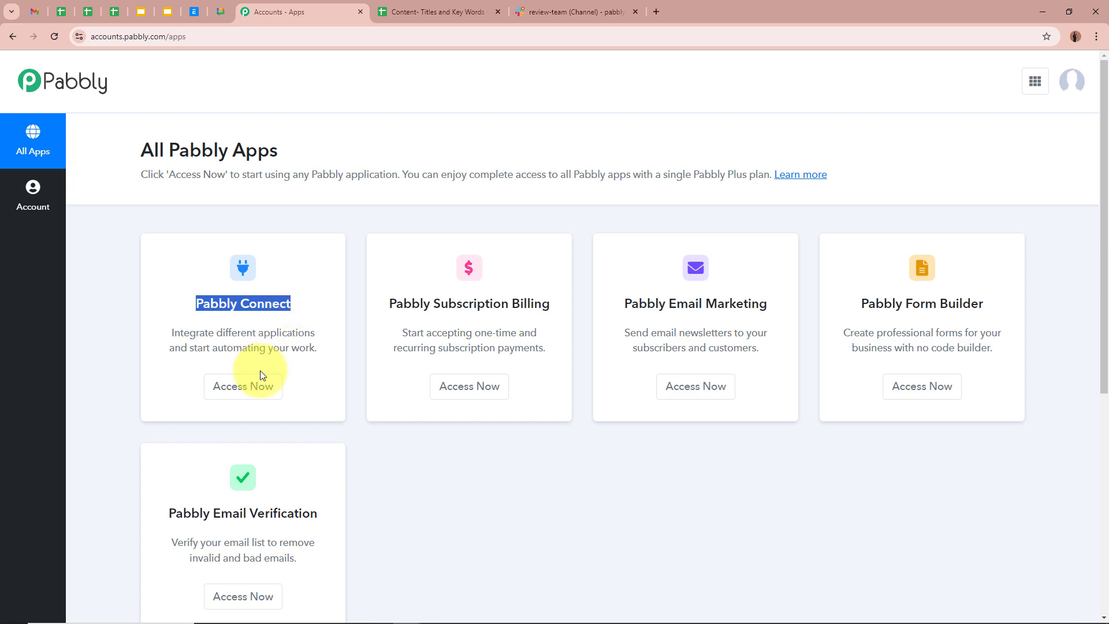
click(255, 386)
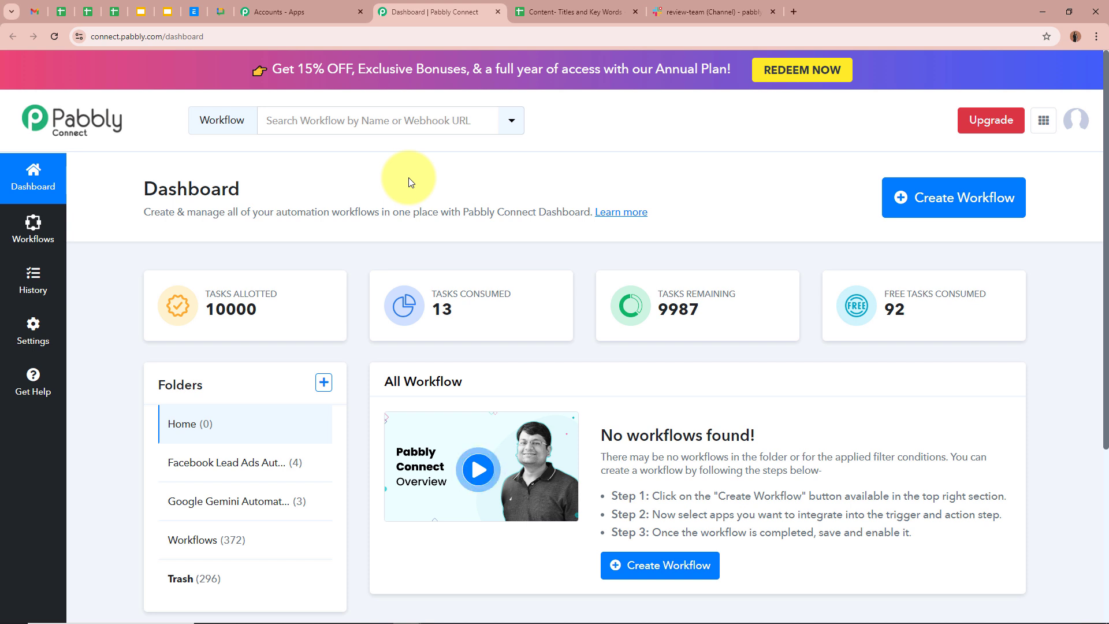
Start a new workflow and give it the copied name beginning "Automatically Generate Content via Google Gemini & Share for"
click(989, 197)
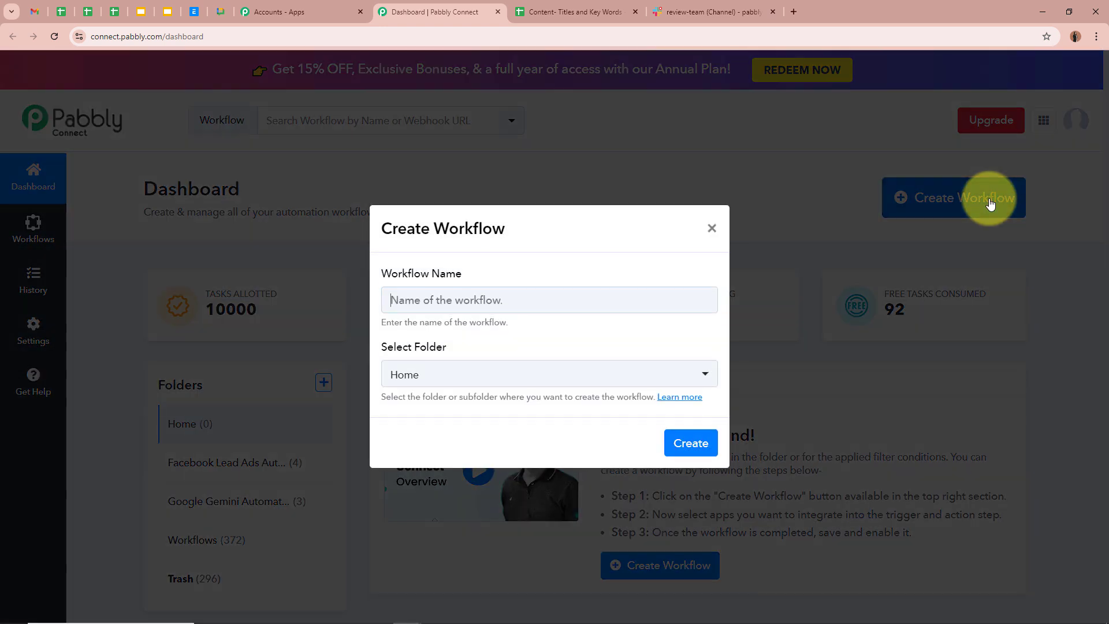
click(565, 242)
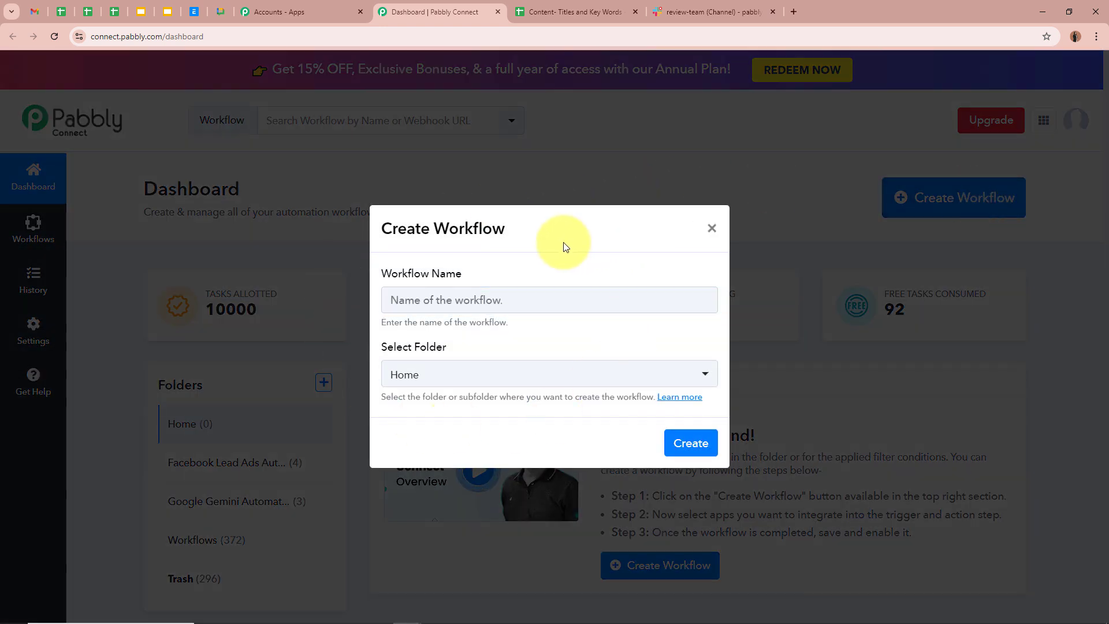
triple_click(383, 278)
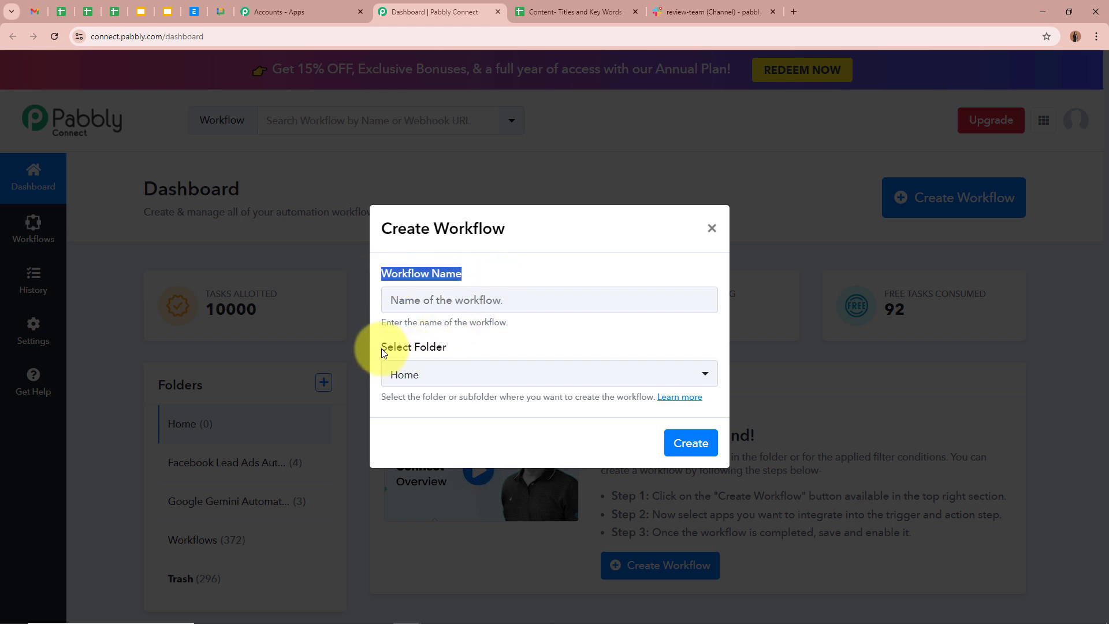
triple_click(395, 346)
click(464, 301)
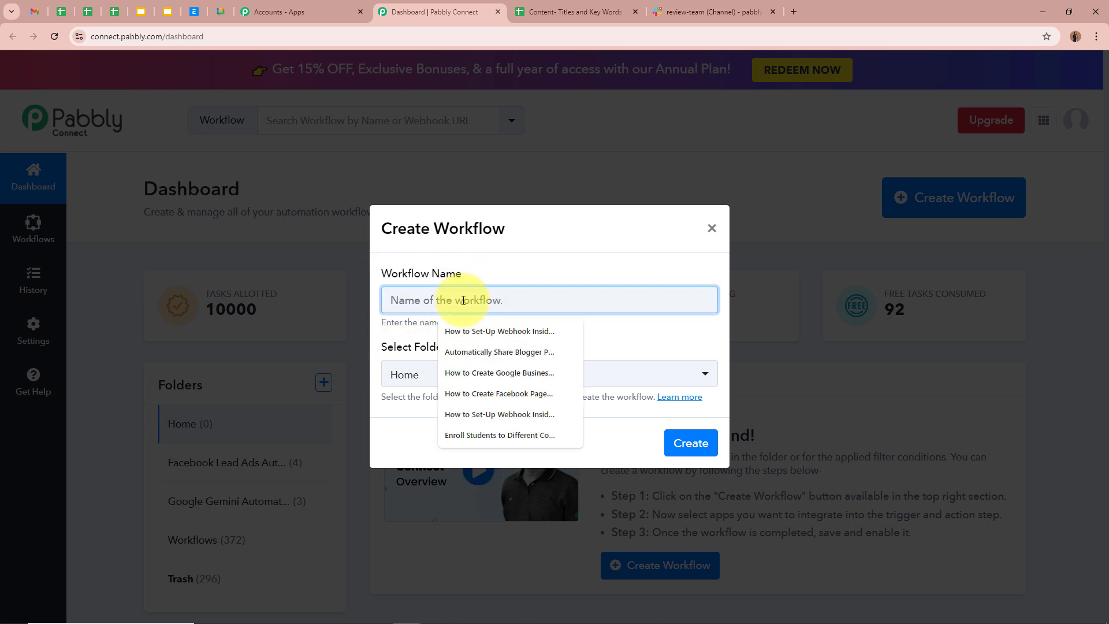
key(ctrl+v)
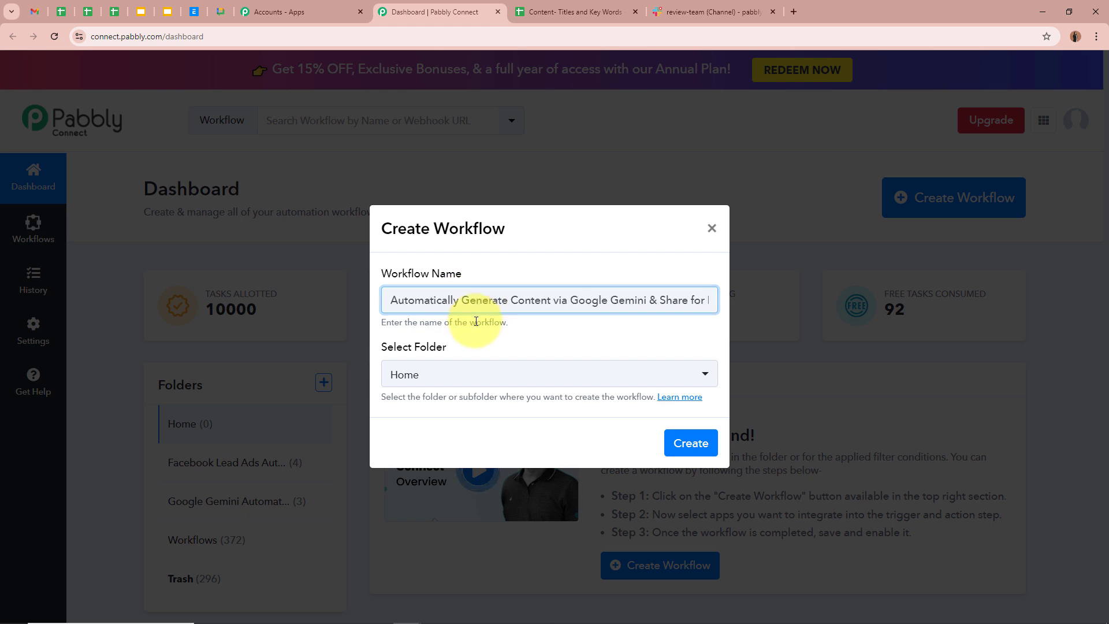
drag(459, 300, 710, 293)
click(685, 345)
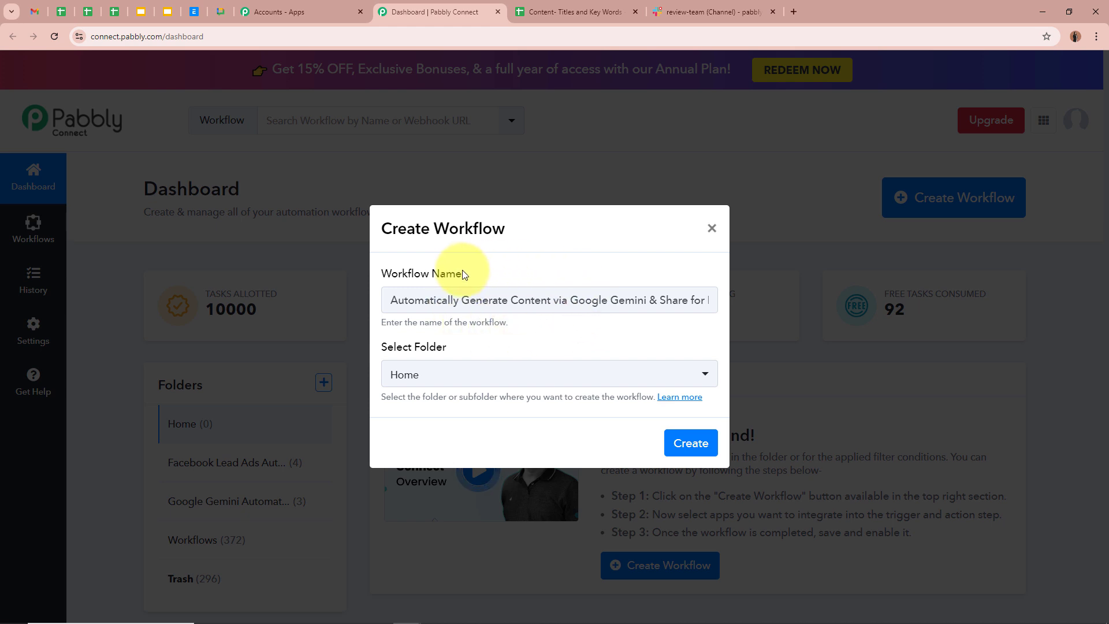
Choose the Google Gemini Automations folder for the new workflow and create it
drag(381, 348, 446, 349)
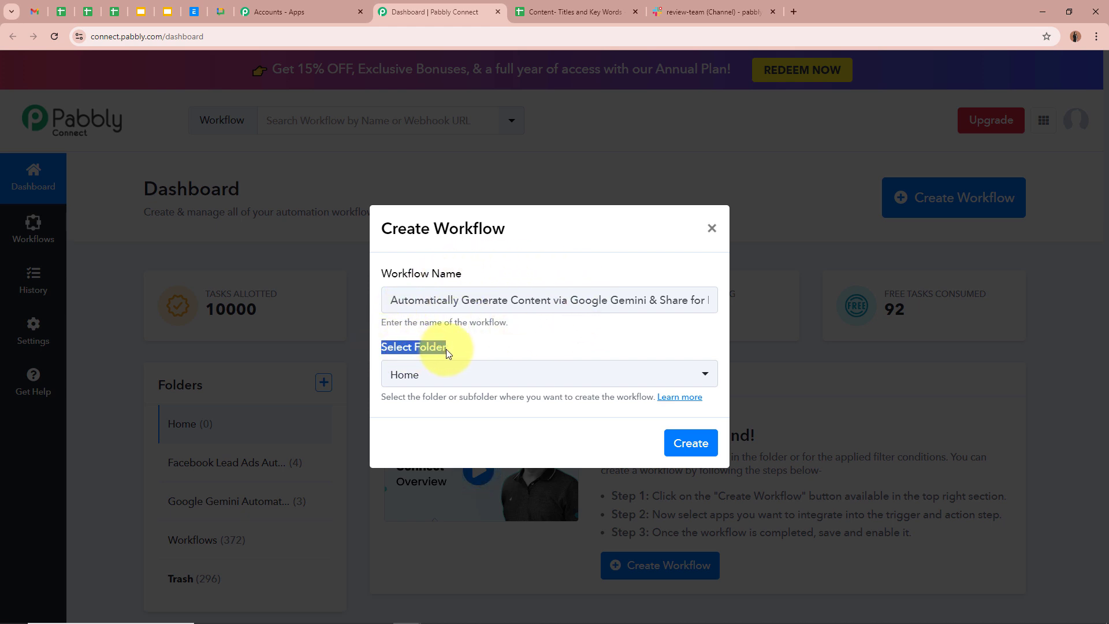
click(446, 349)
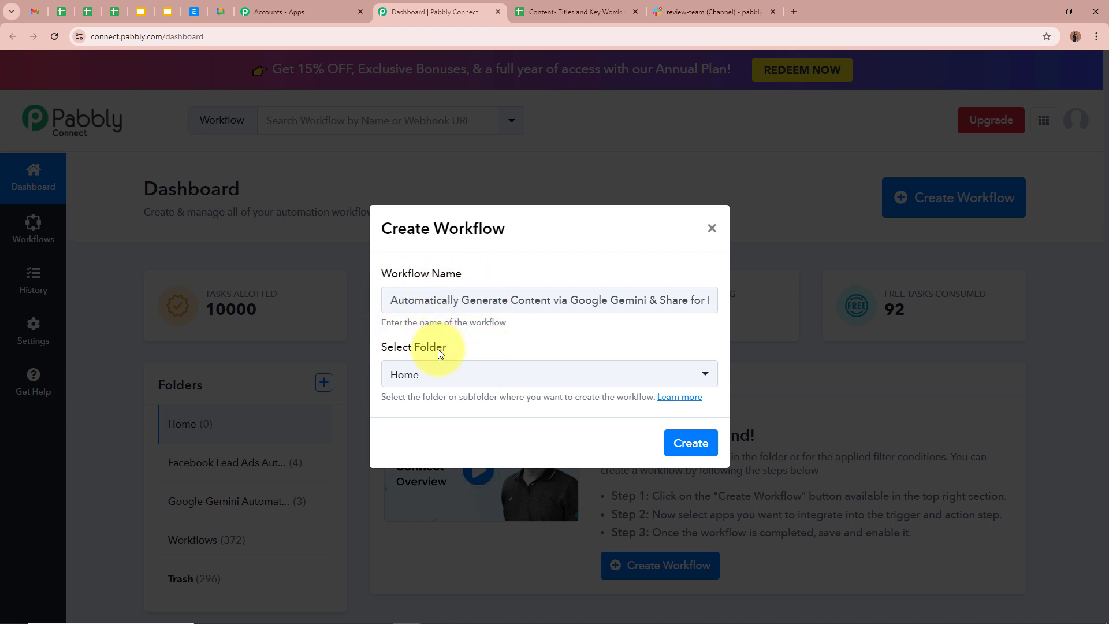
click(461, 376)
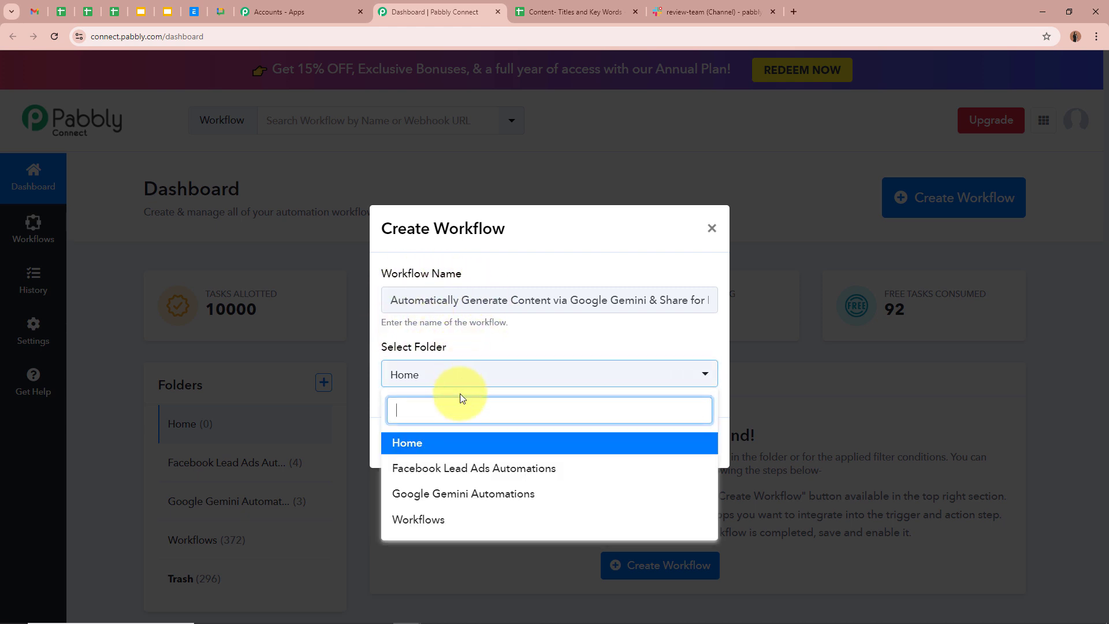
click(445, 497)
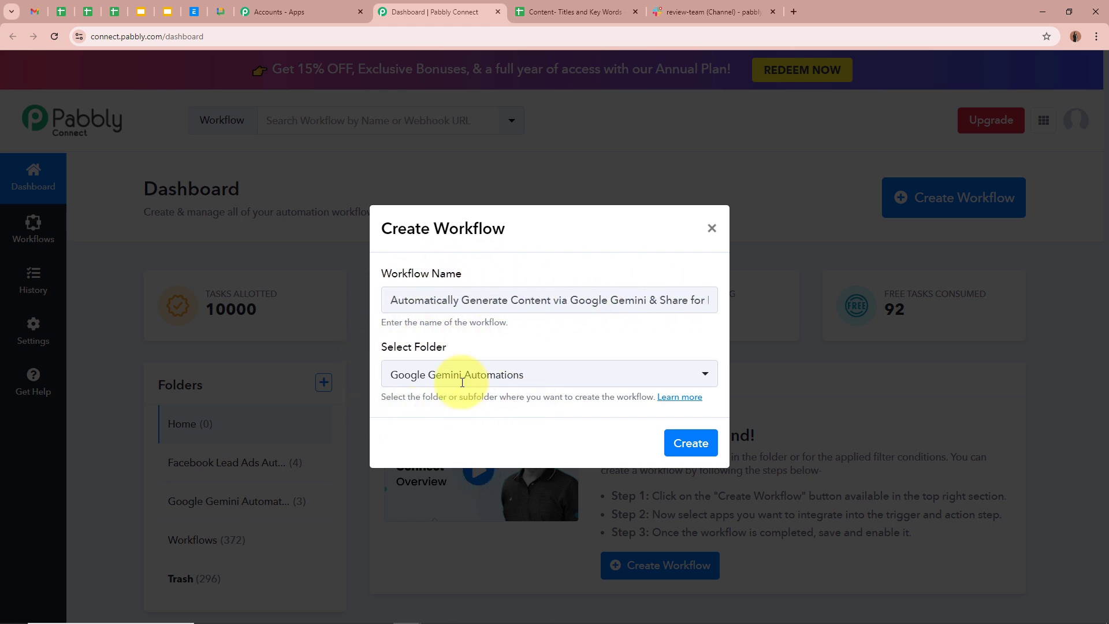
click(691, 443)
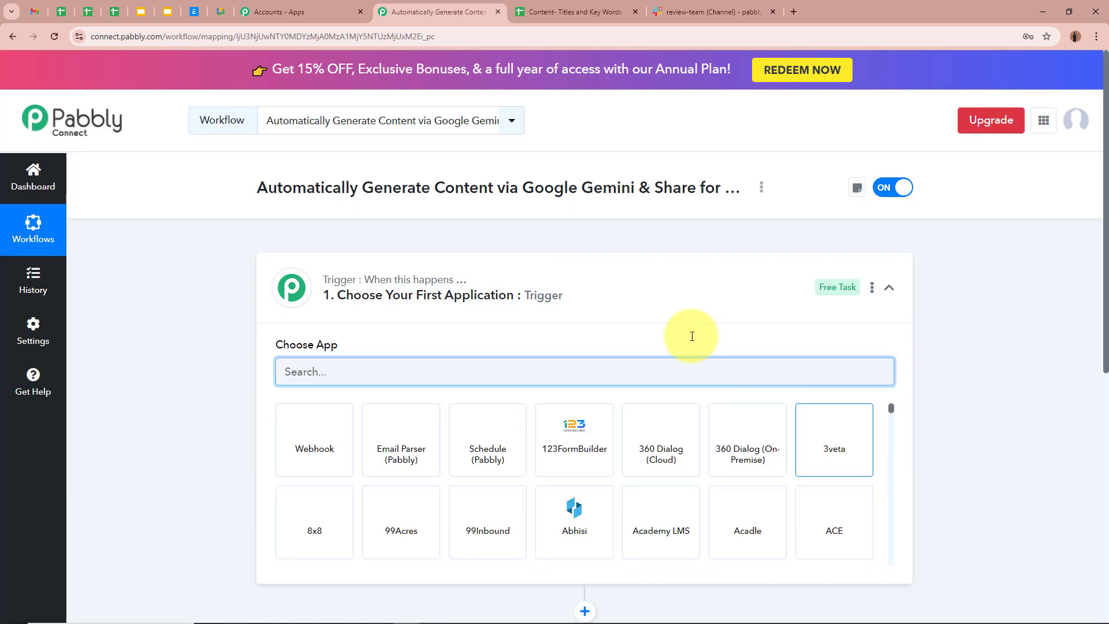
drag(270, 189, 704, 191)
click(710, 320)
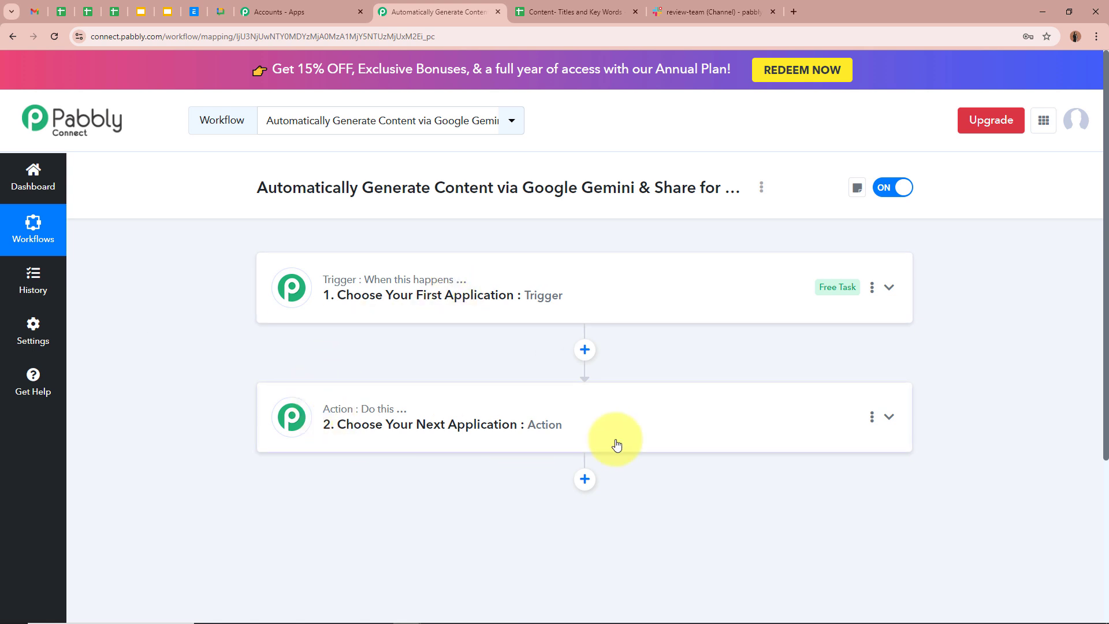
Set Google Sheets as the trigger application of the workflow
mouse_move(341, 286)
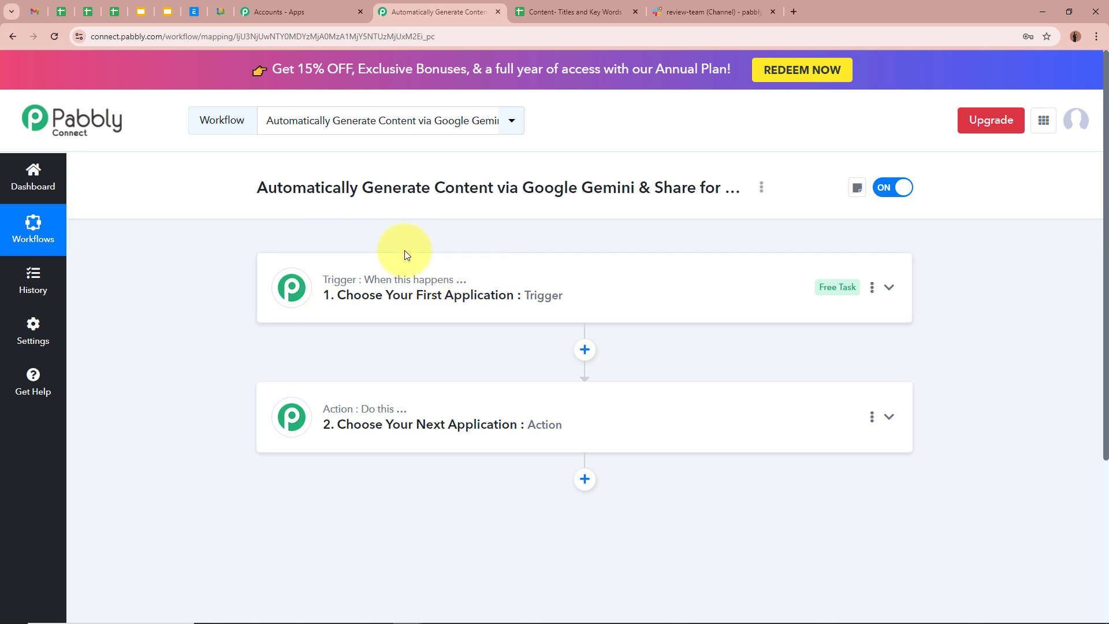
click(630, 276)
click(547, 374)
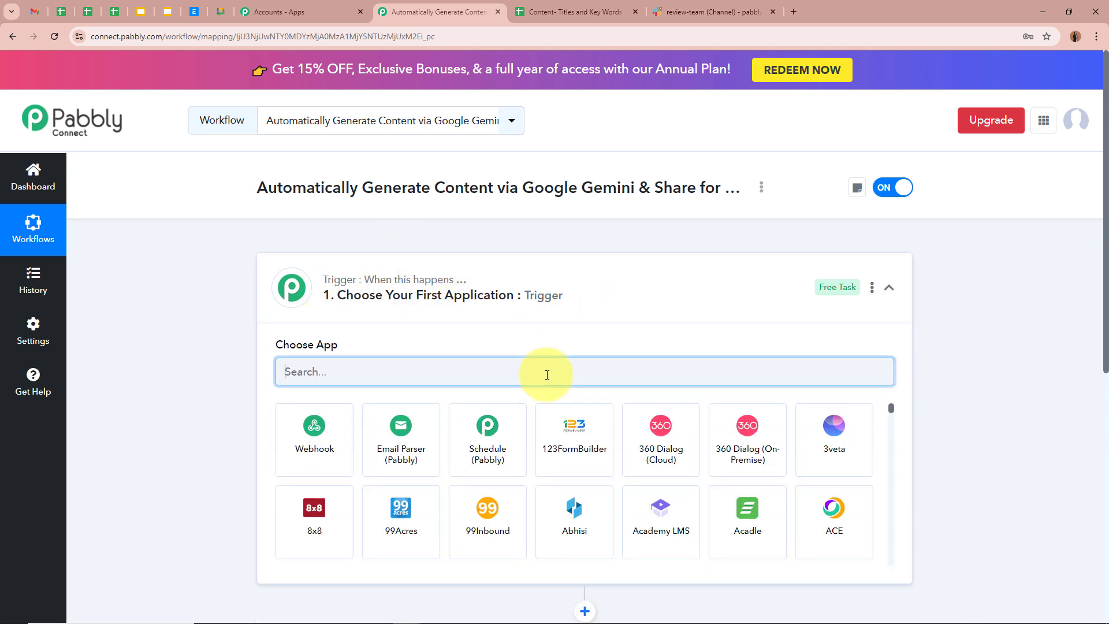
text(Goog)
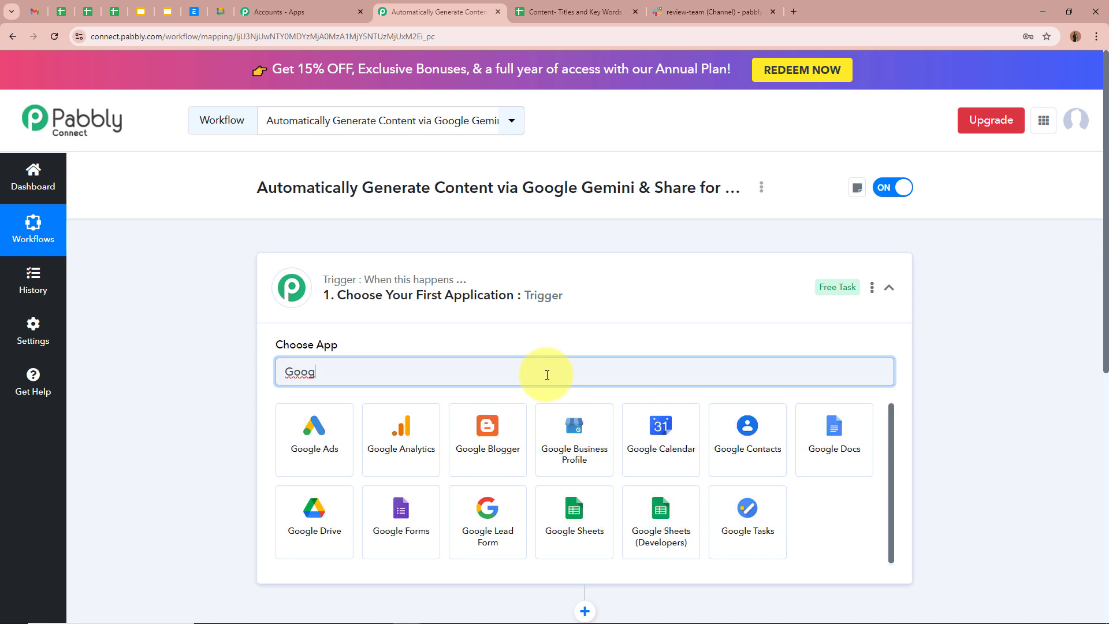
click(575, 517)
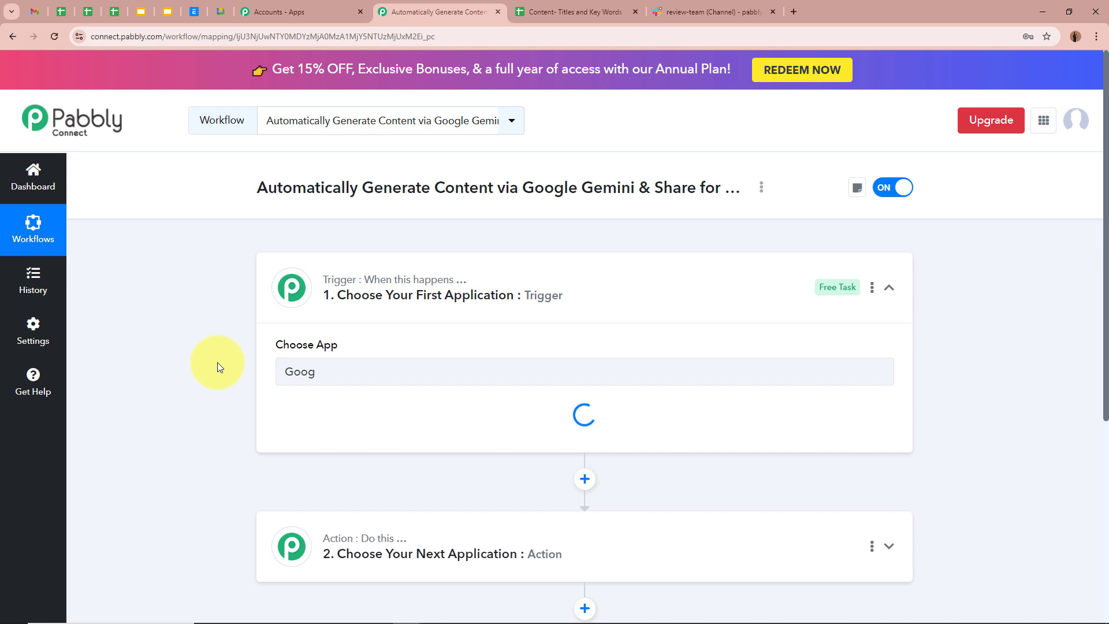
Check the title and keyword columns in the spreadsheet, and set the trigger event to New or Updated Spreadsheet Row
click(583, 11)
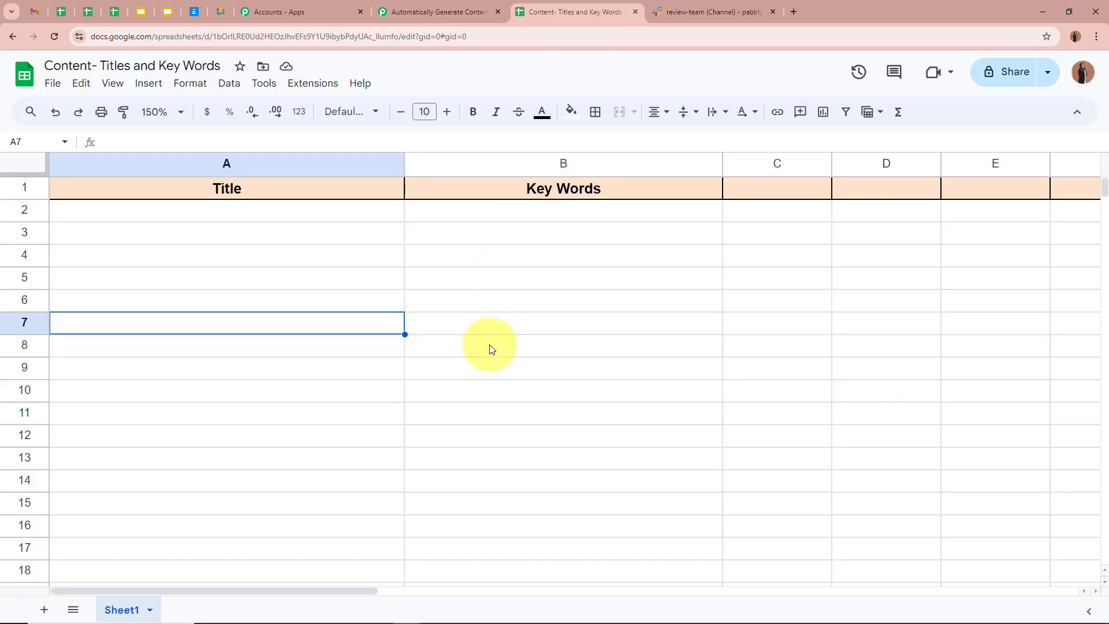
click(241, 216)
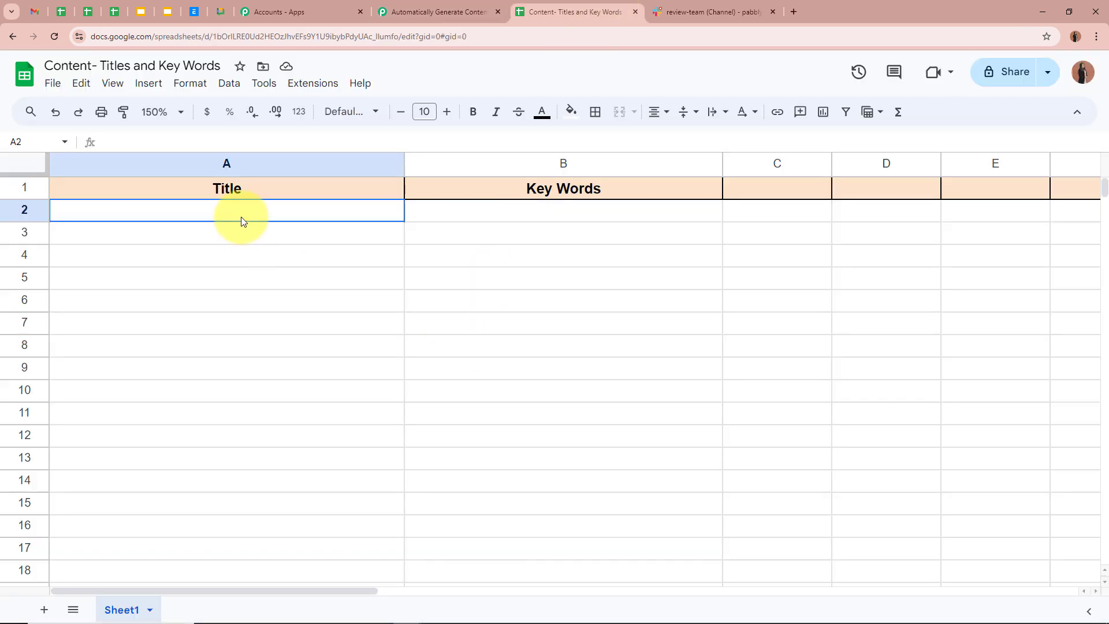
click(492, 214)
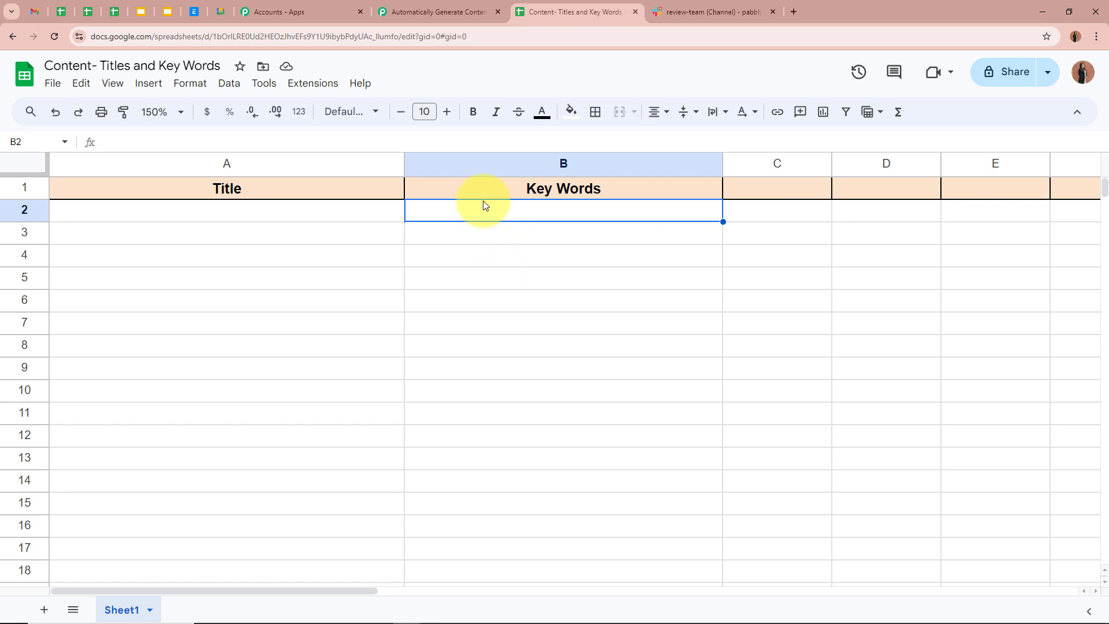
click(433, 11)
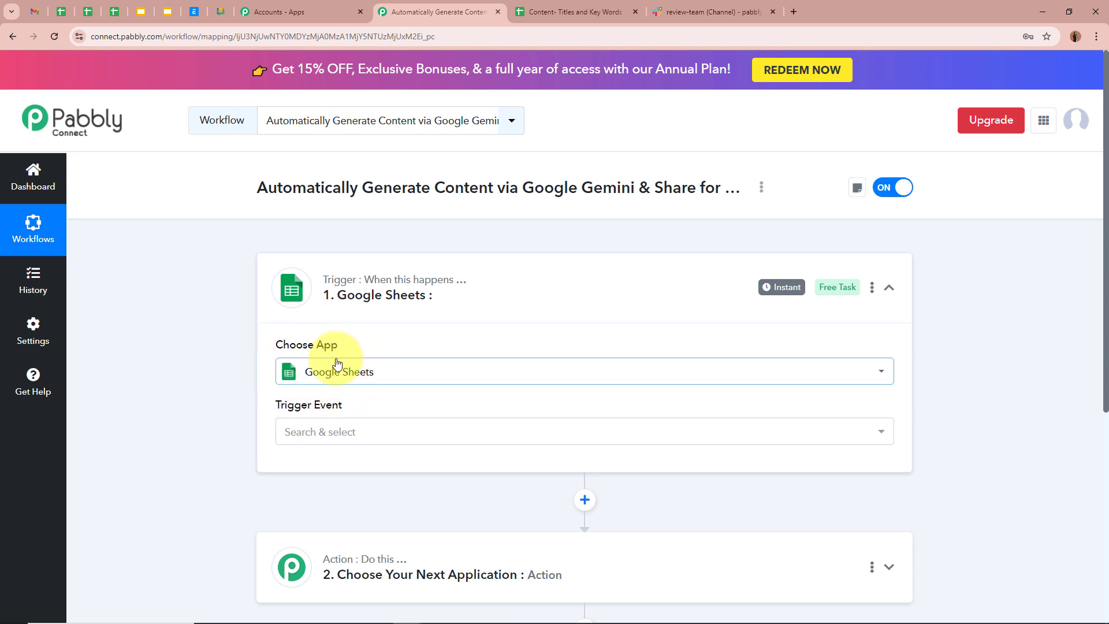
click(316, 430)
click(340, 494)
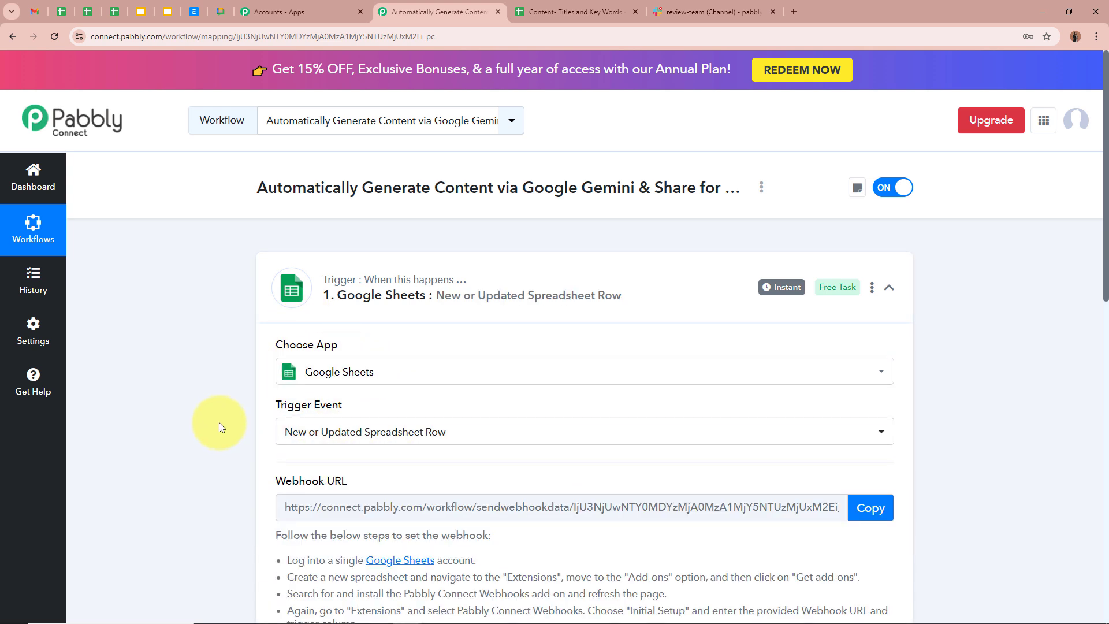
Copy the webhook URL of the Google Sheets trigger and review its webhook setup instructions
click(541, 9)
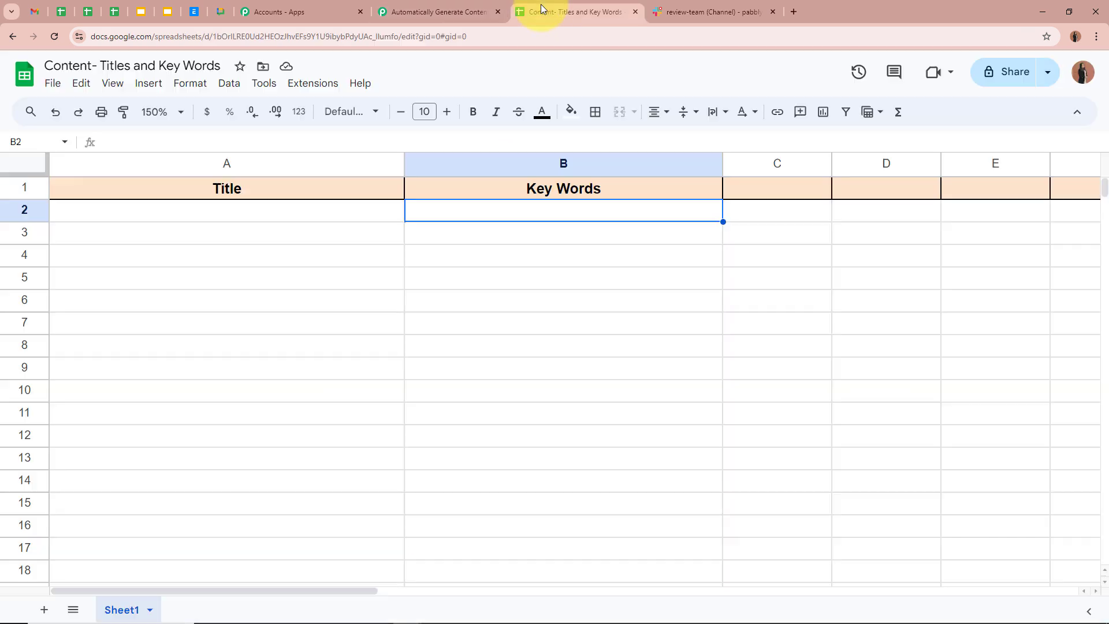
click(279, 214)
click(462, 215)
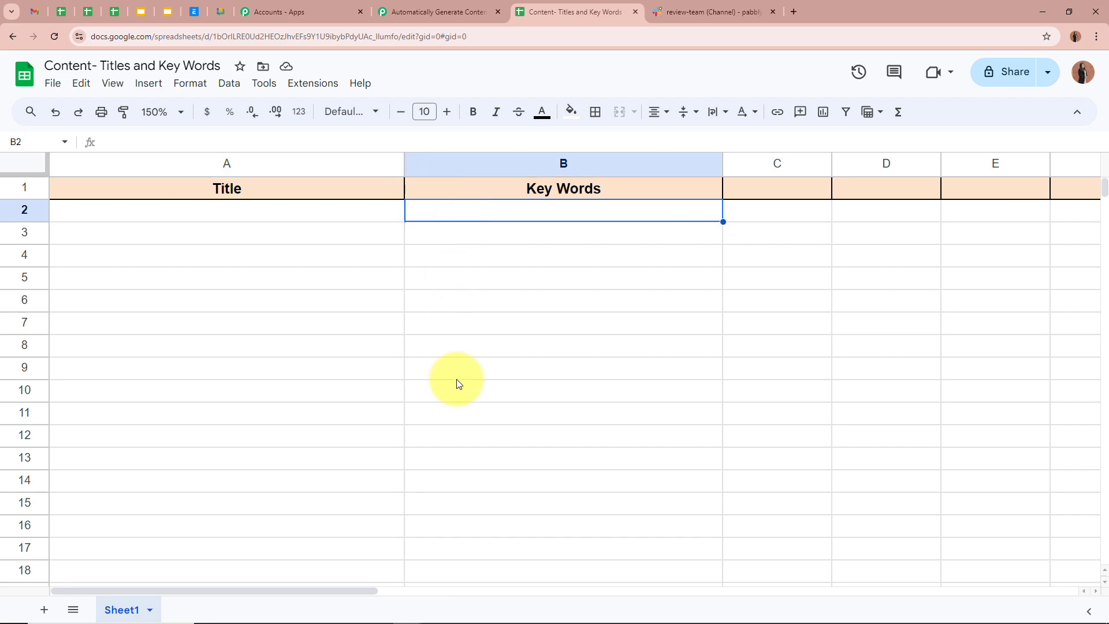
click(430, 12)
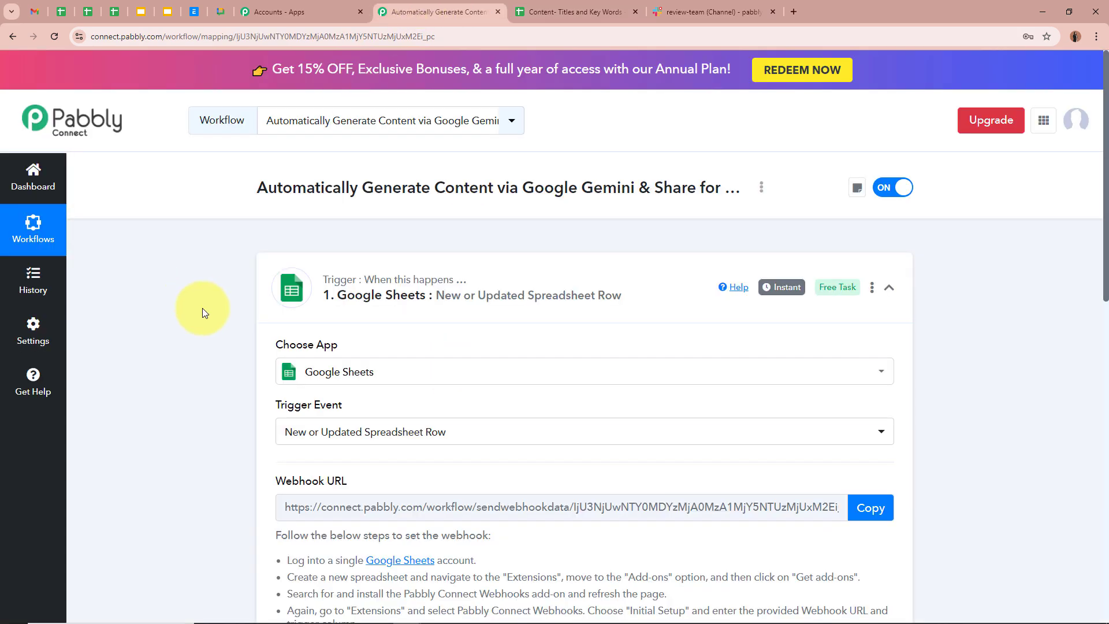
scroll(202, 312, down, 2)
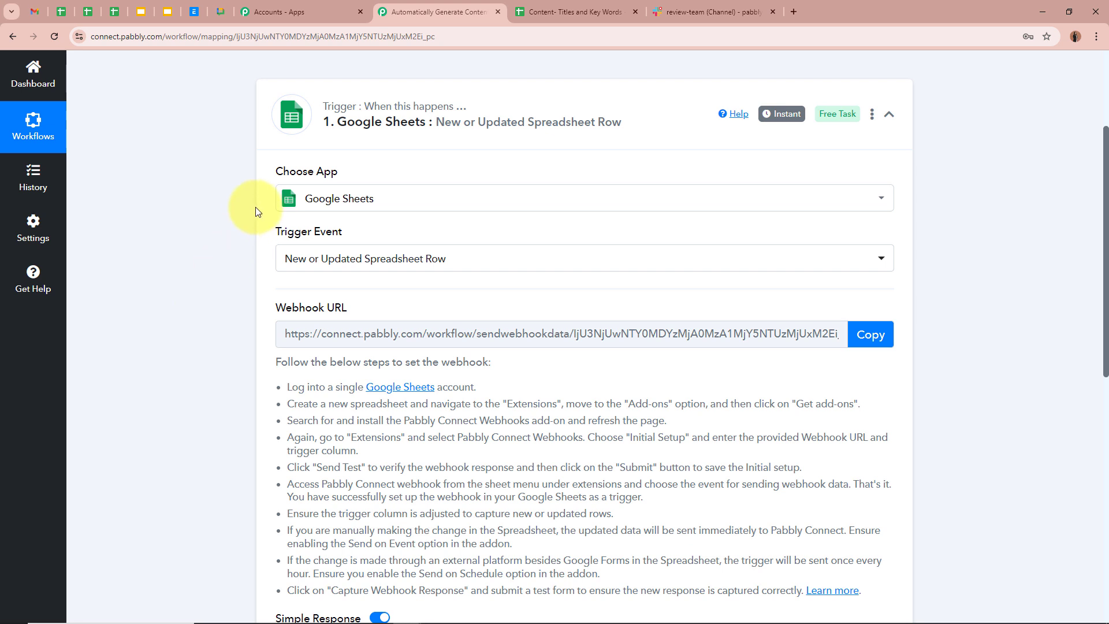
scroll(471, 271, down, 2)
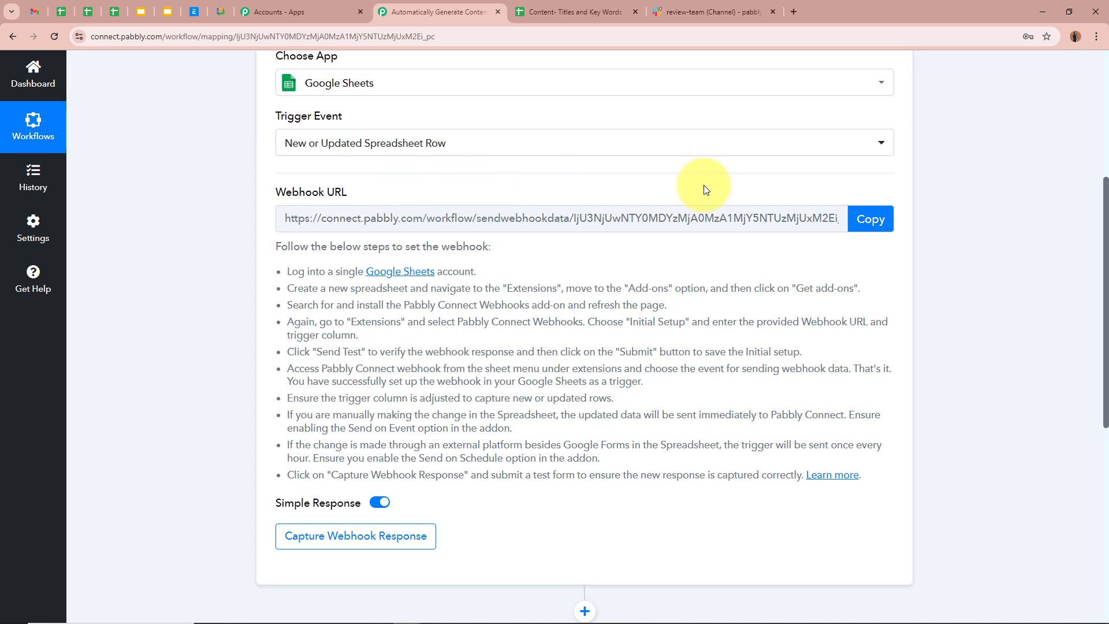
click(870, 219)
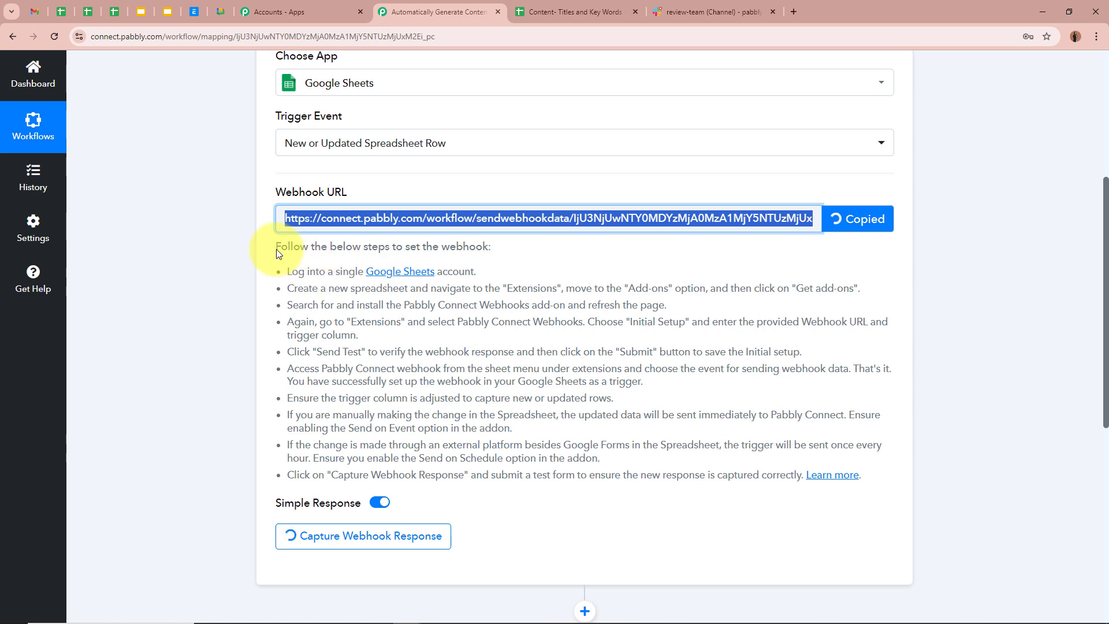
drag(276, 245, 782, 481)
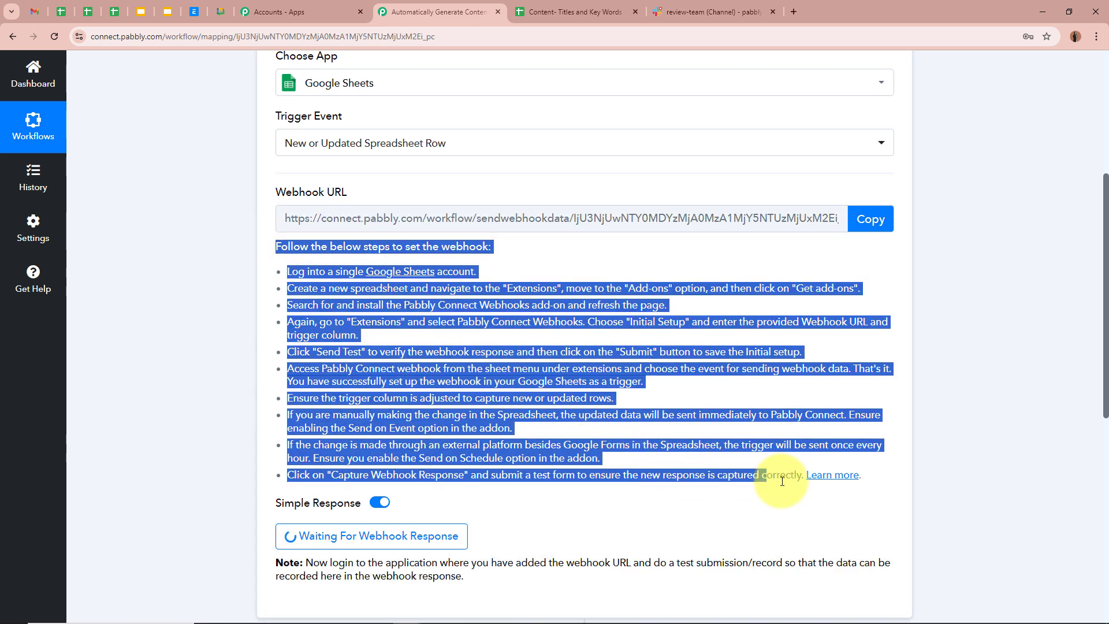
click(822, 390)
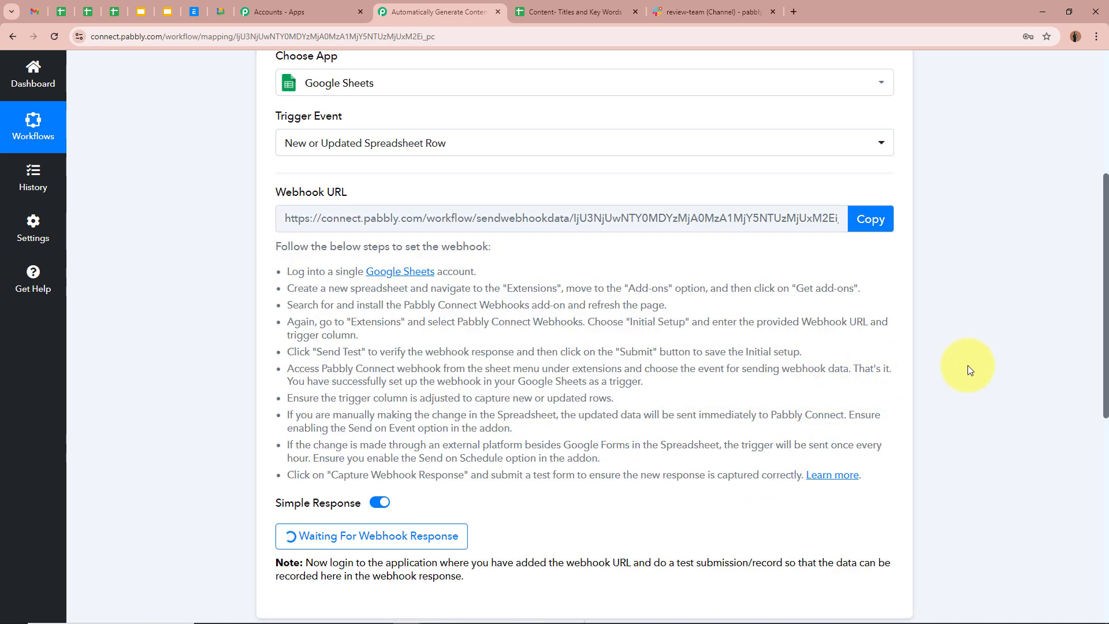
scroll(968, 365, up, 5)
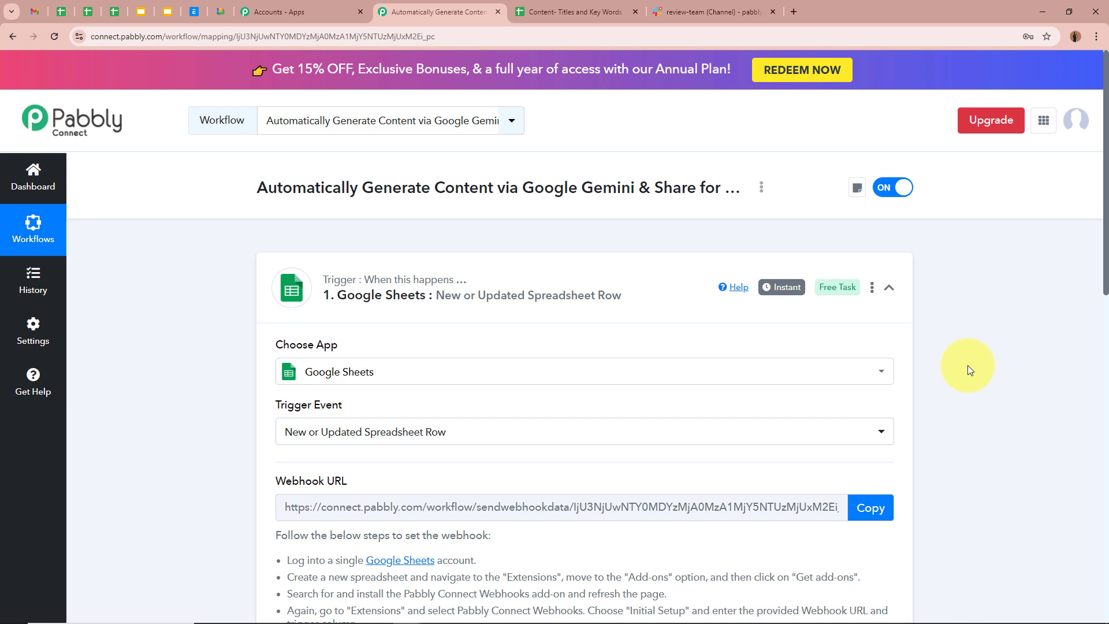
Switch to the "Content- Titles and Key Words" spreadsheet in Google Sheets and go to the first empty row
click(578, 11)
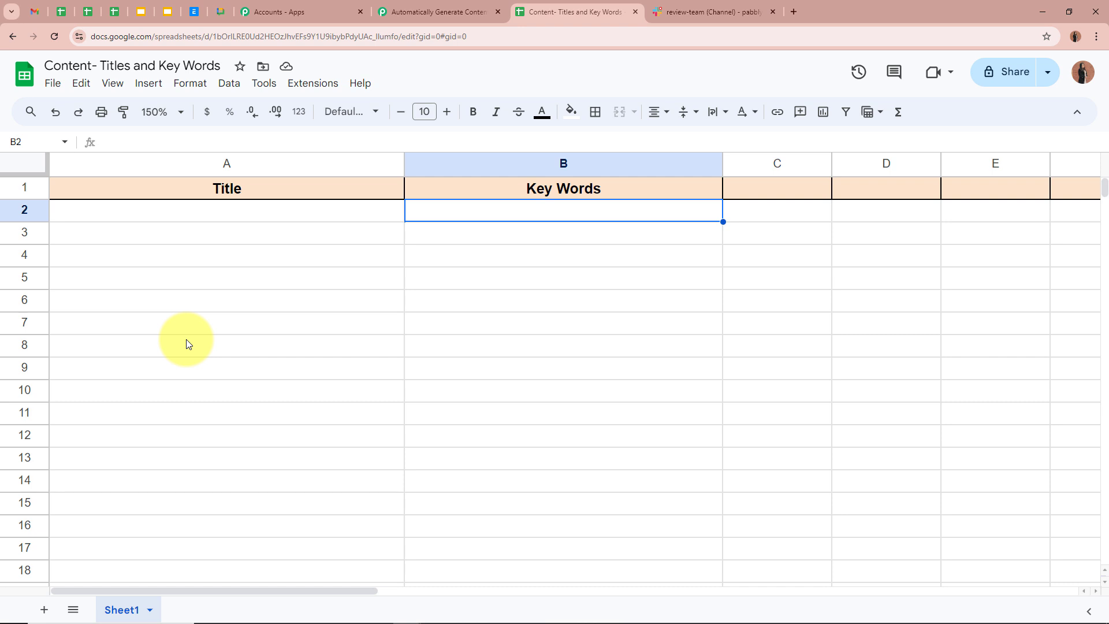
click(266, 219)
click(477, 217)
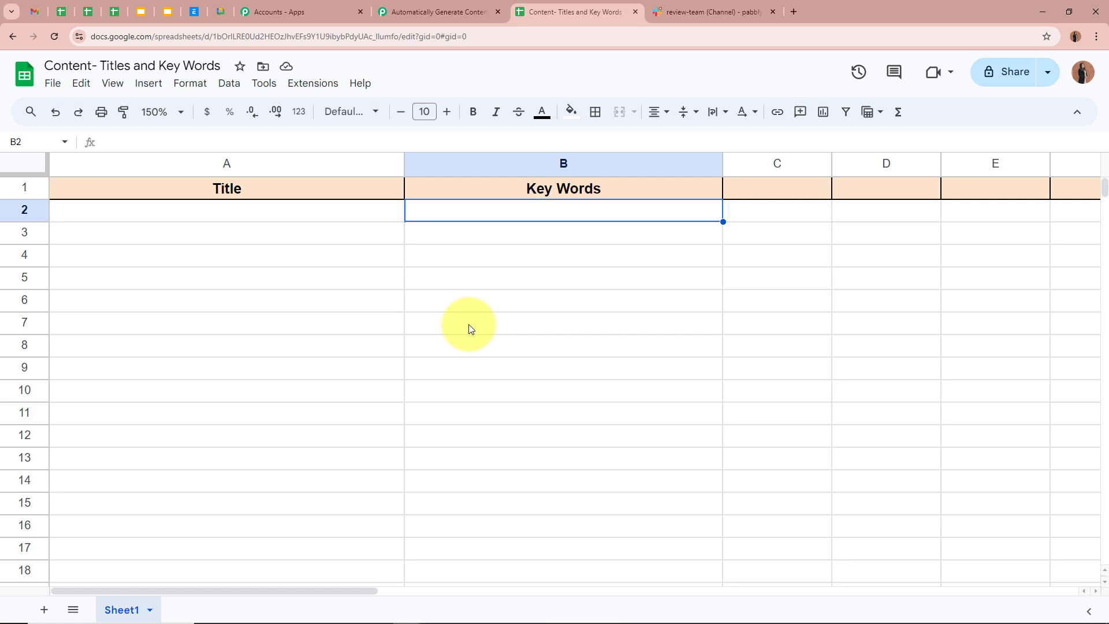
Find the Pabbly Connect Webhooks add-on in the Google Workspace Marketplace and check whether it is installed
click(295, 86)
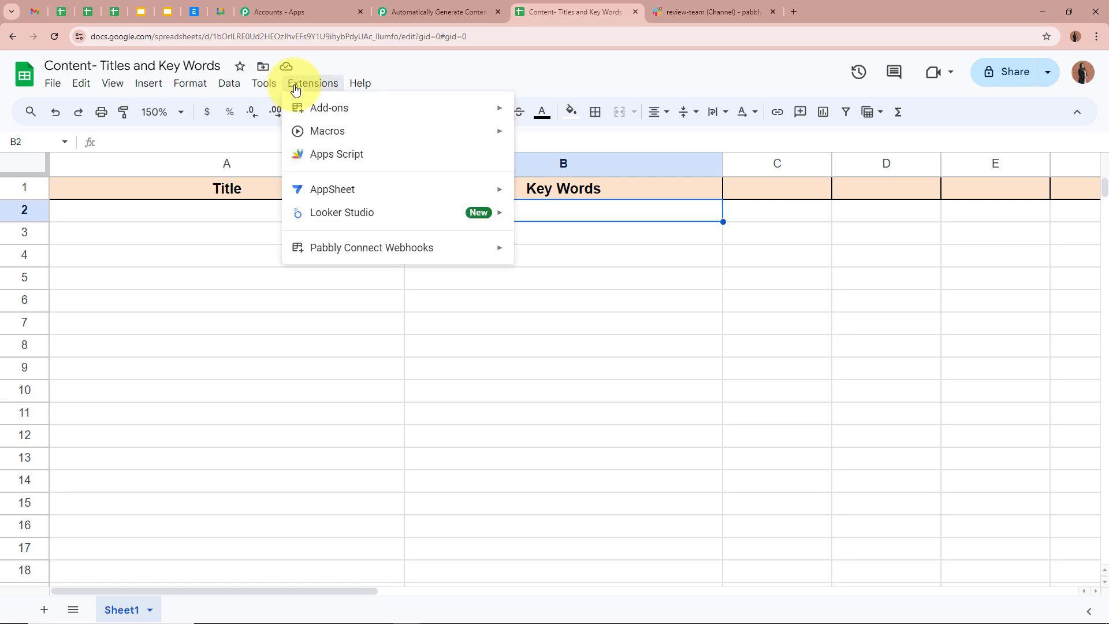
mouse_move(316, 108)
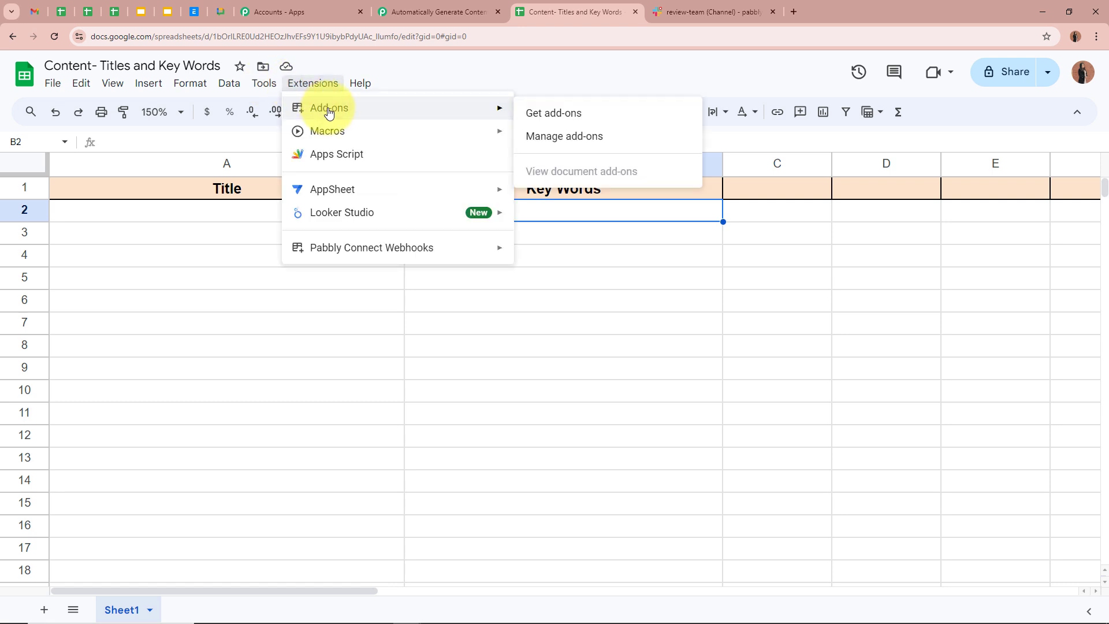
click(549, 109)
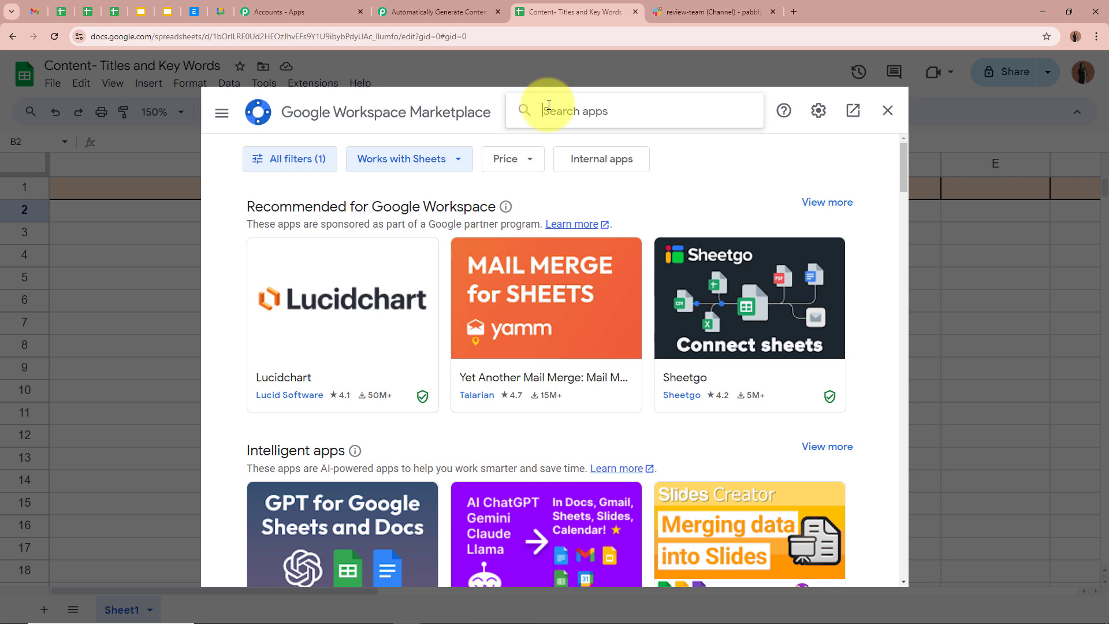
text(Pabbly)
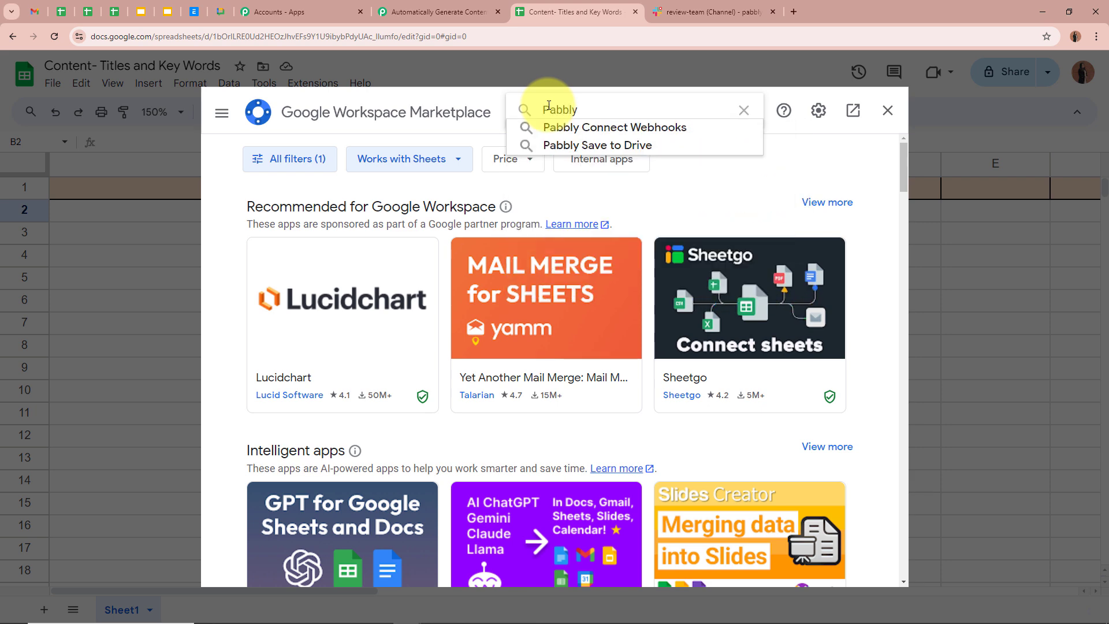
click(576, 126)
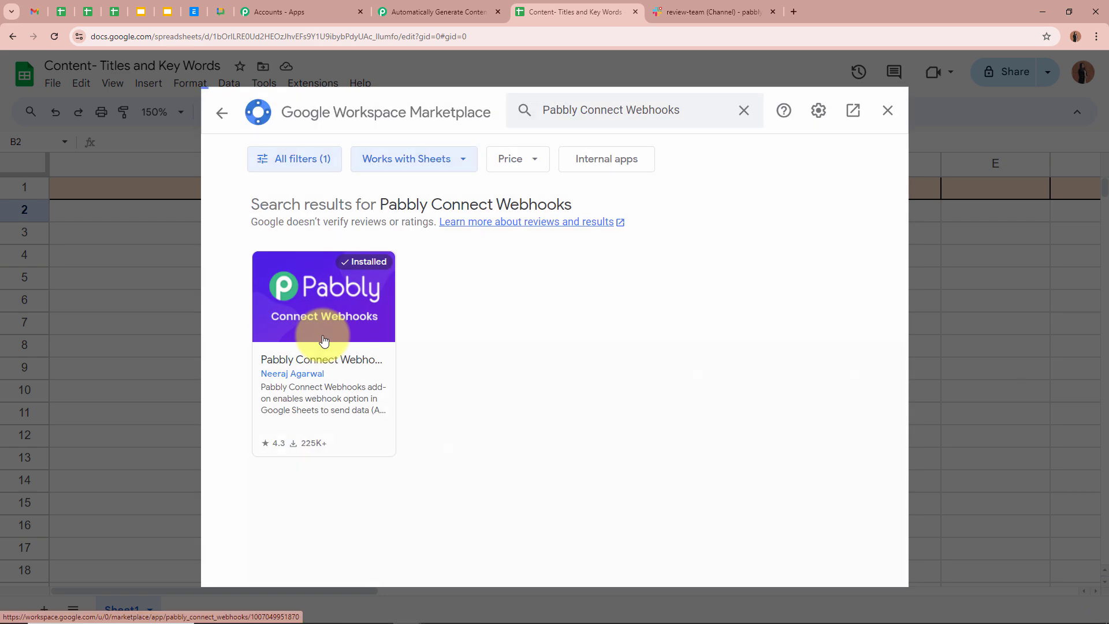
click(322, 339)
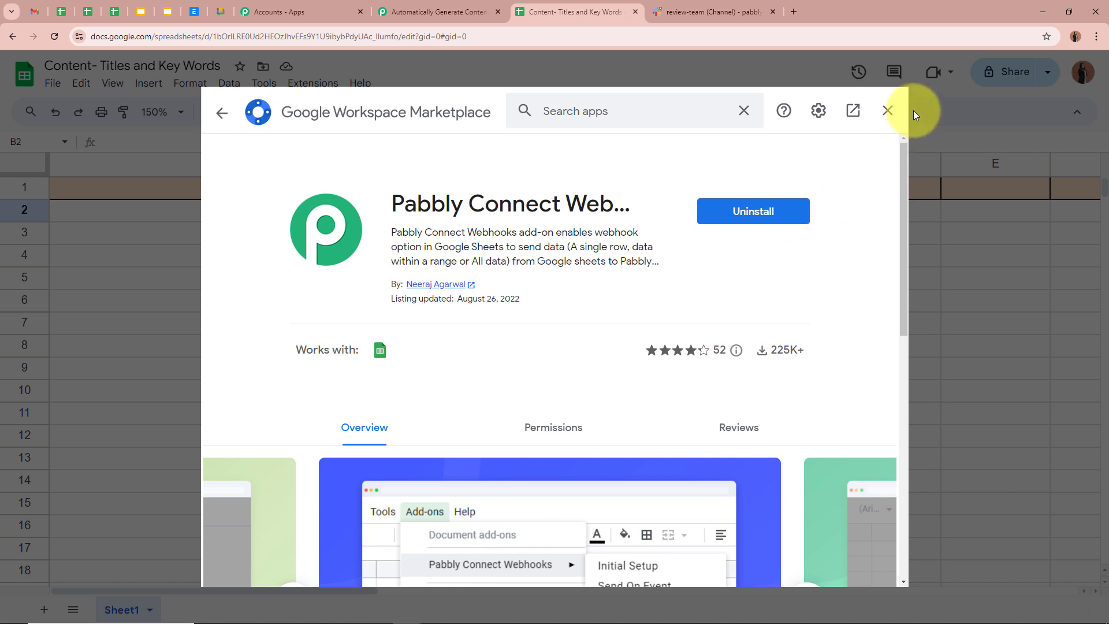
click(888, 111)
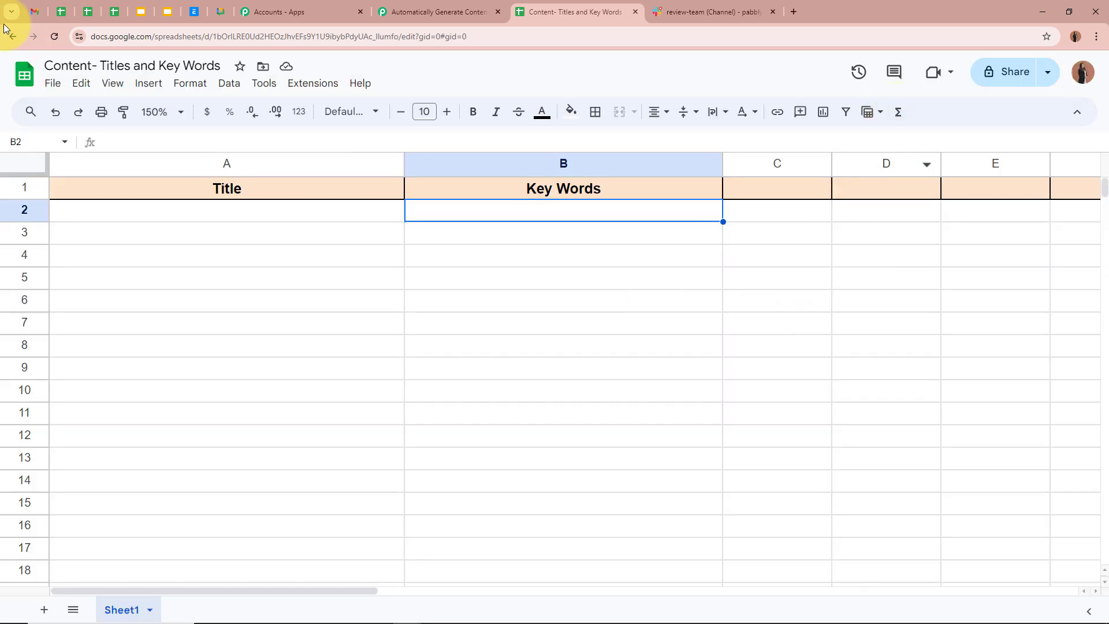
Reload the spreadsheet and paste the copied webhook URL into the initial setup of Pabbly Connect Webhooks
click(56, 35)
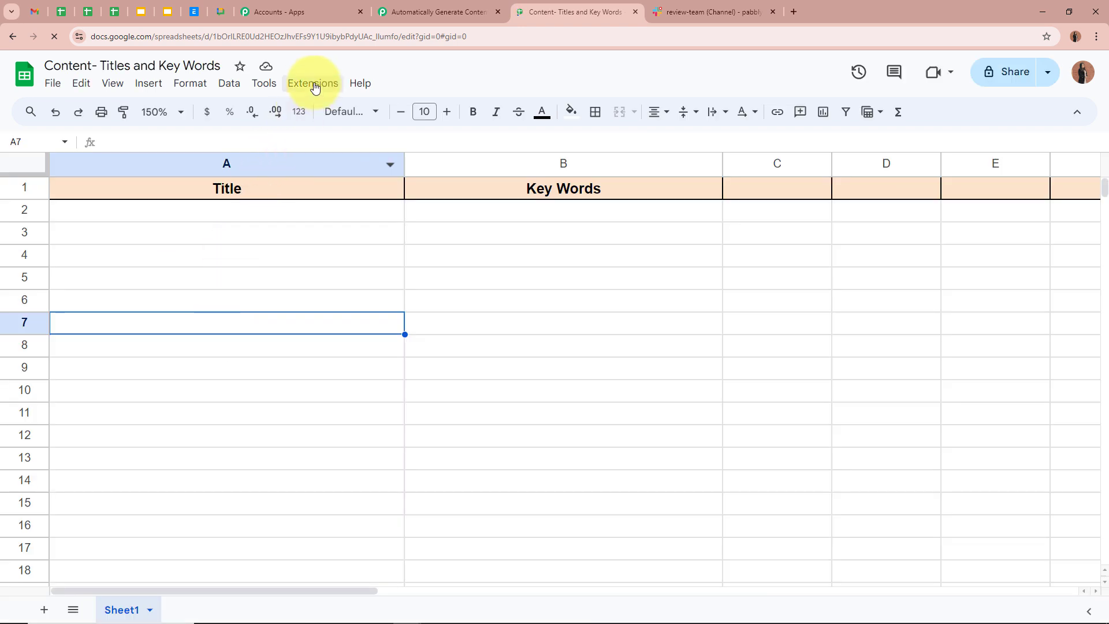
click(313, 86)
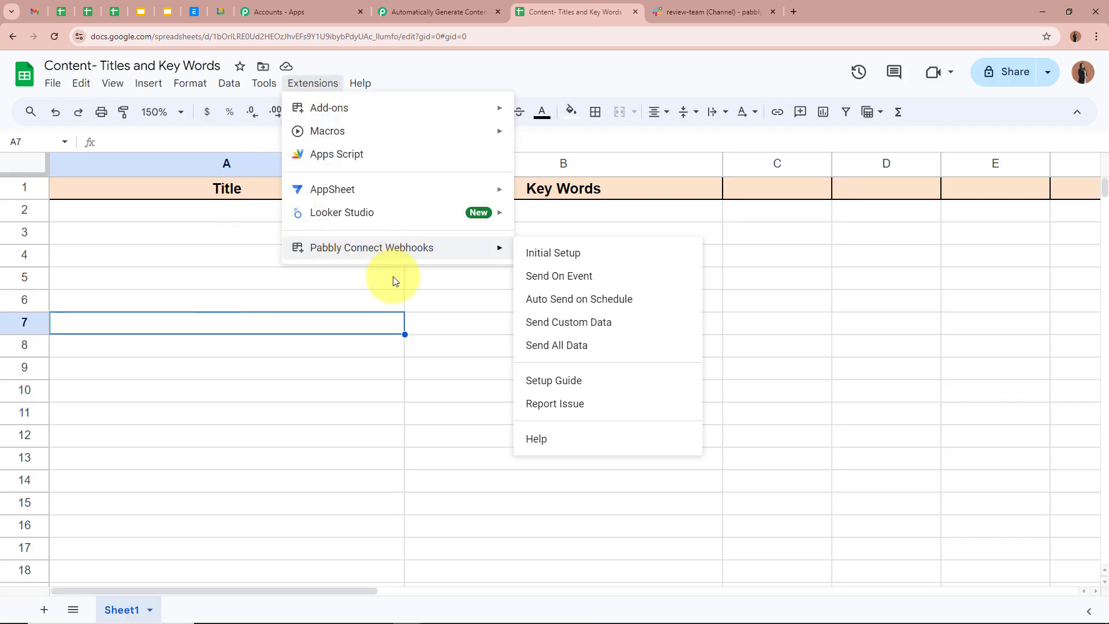
mouse_move(376, 248)
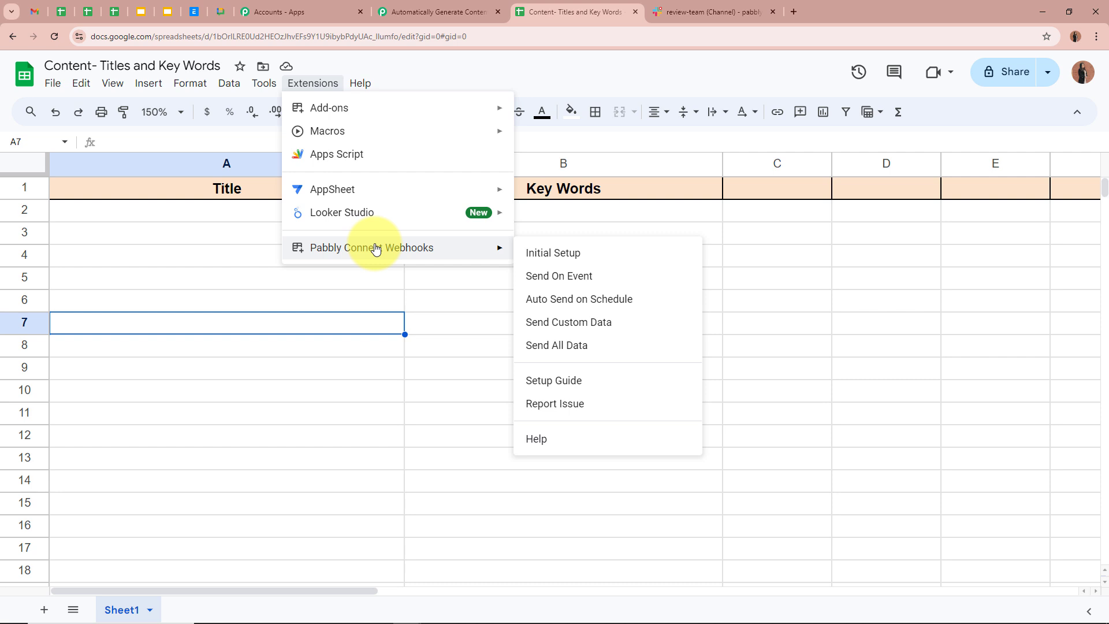
click(597, 248)
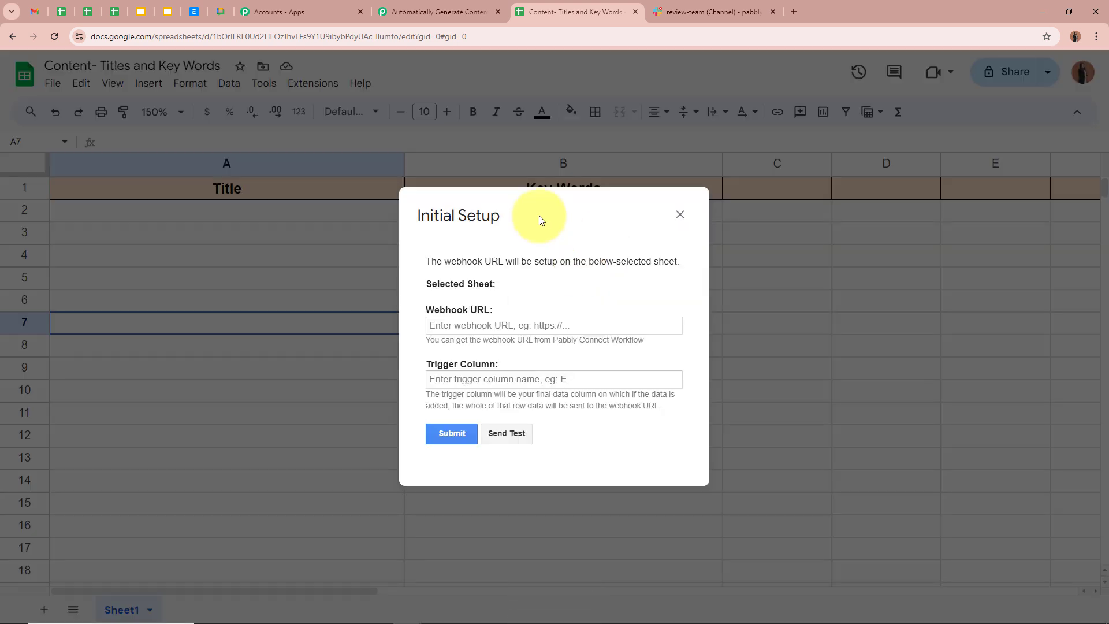
drag(424, 311, 495, 311)
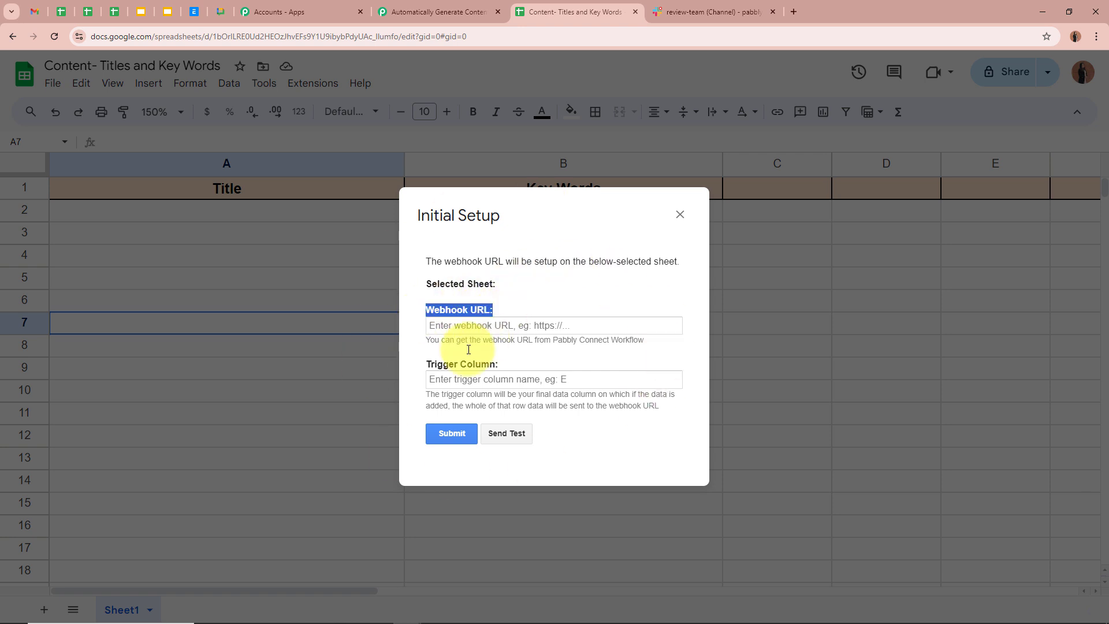
drag(418, 365, 528, 364)
click(528, 327)
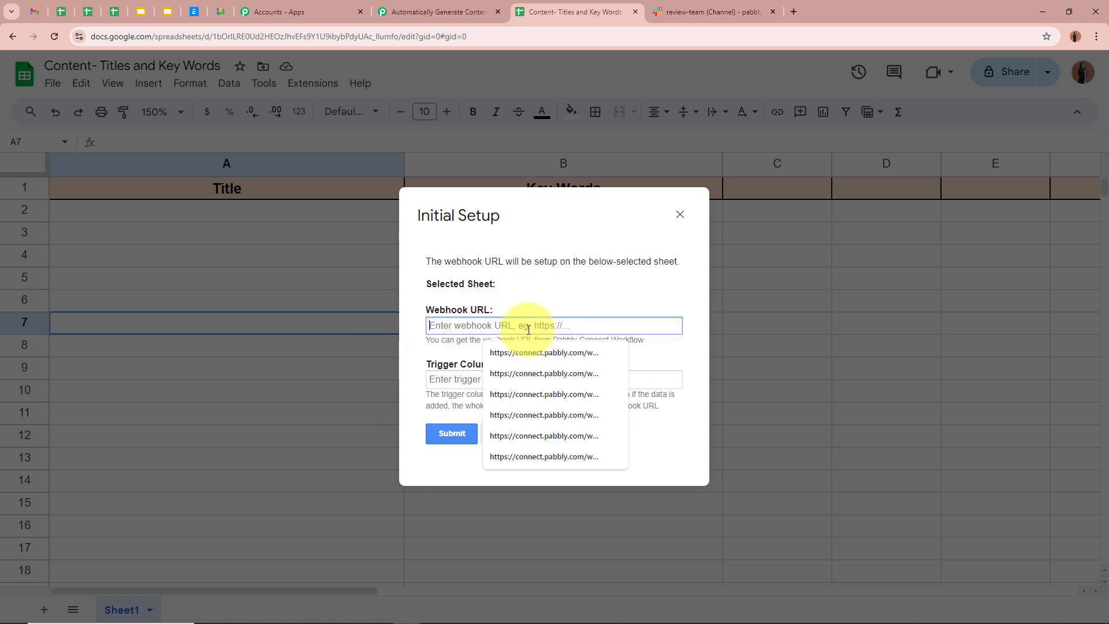
key(ctrl+v)
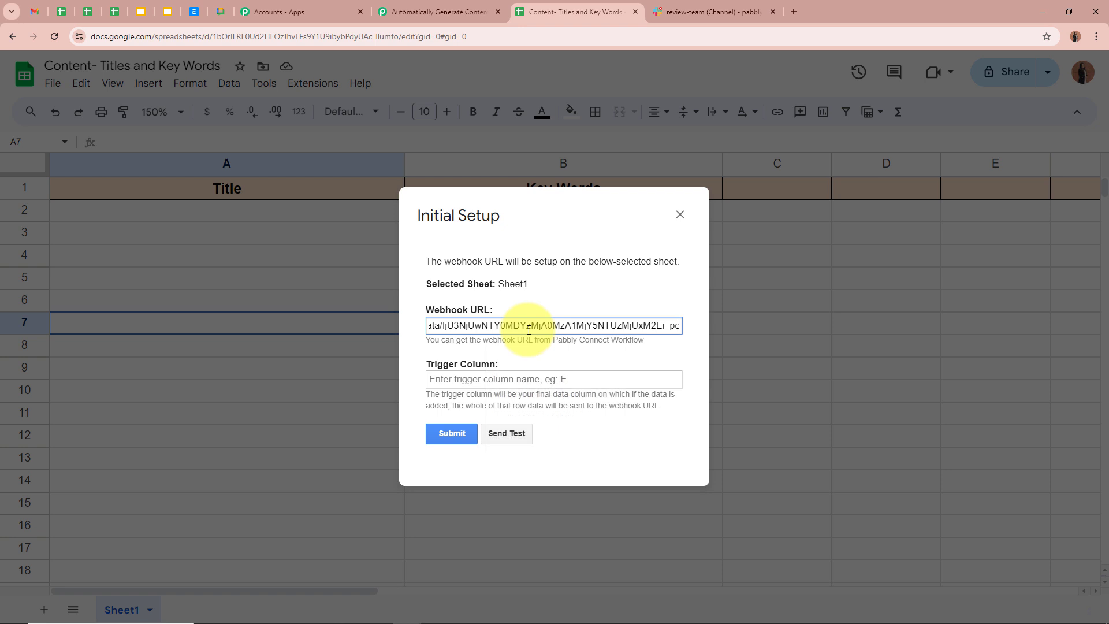
Set the trigger column to B, then submit and close the initial webhook setup
click(526, 379)
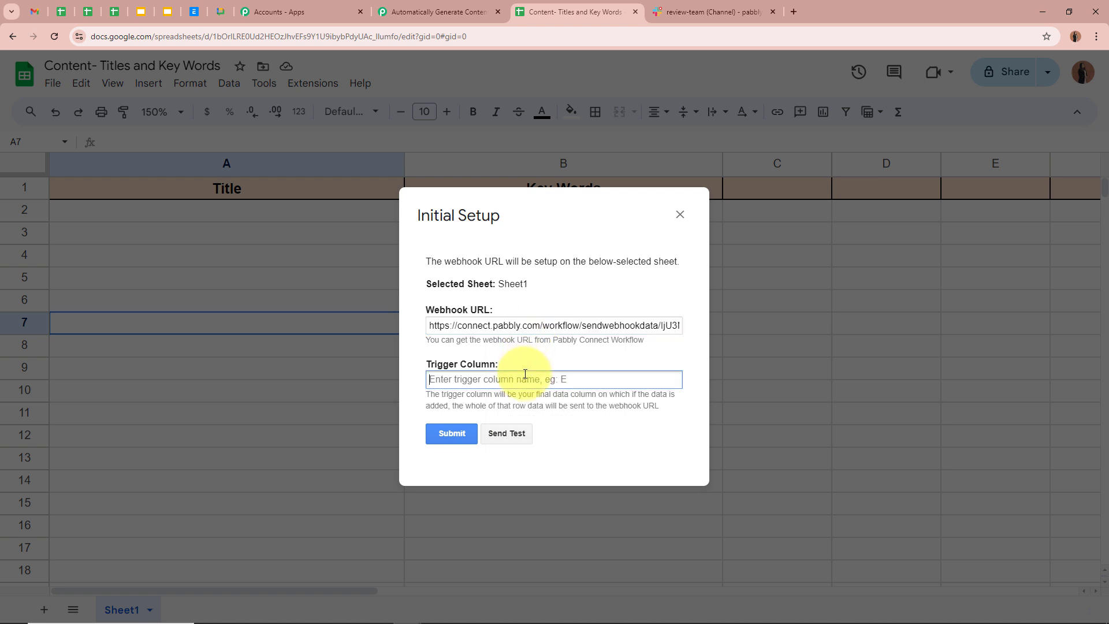
mouse_move(429, 394)
mouse_down()
mouse_move(668, 396)
mouse_move(429, 405)
mouse_up()
click(438, 398)
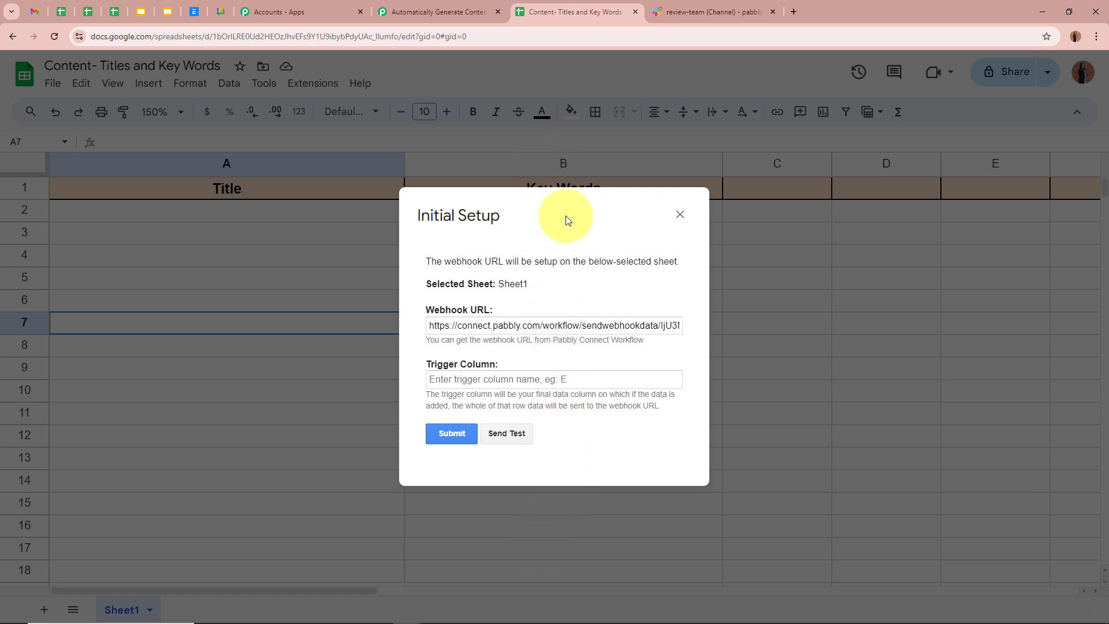
mouse_move(565, 218)
mouse_down()
mouse_move(285, 219)
mouse_move(575, 222)
mouse_up()
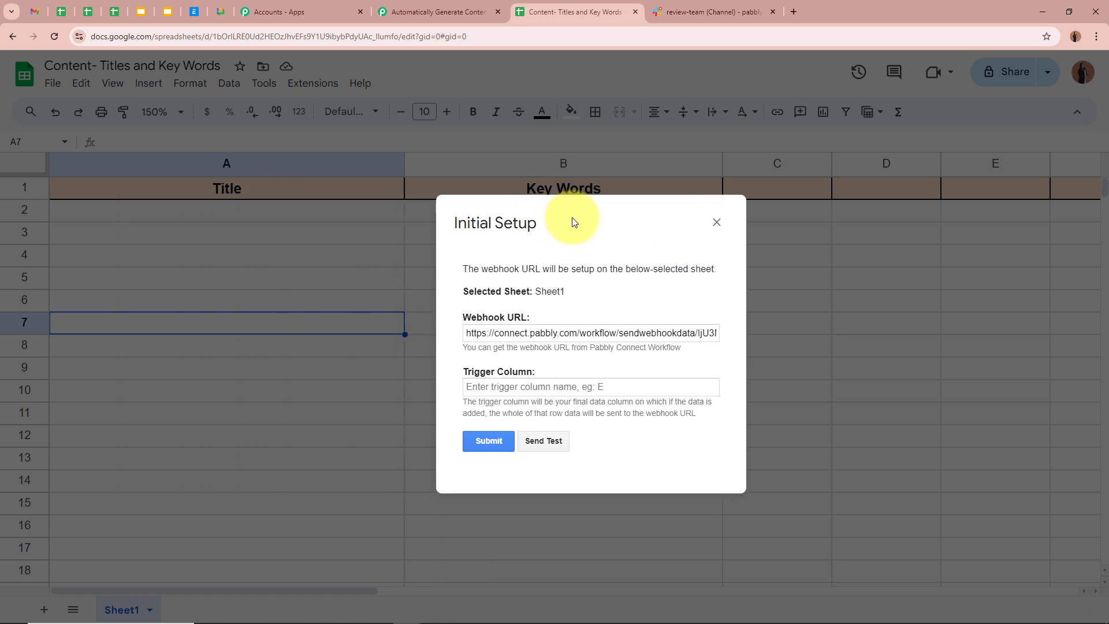
click(523, 386)
text(B)
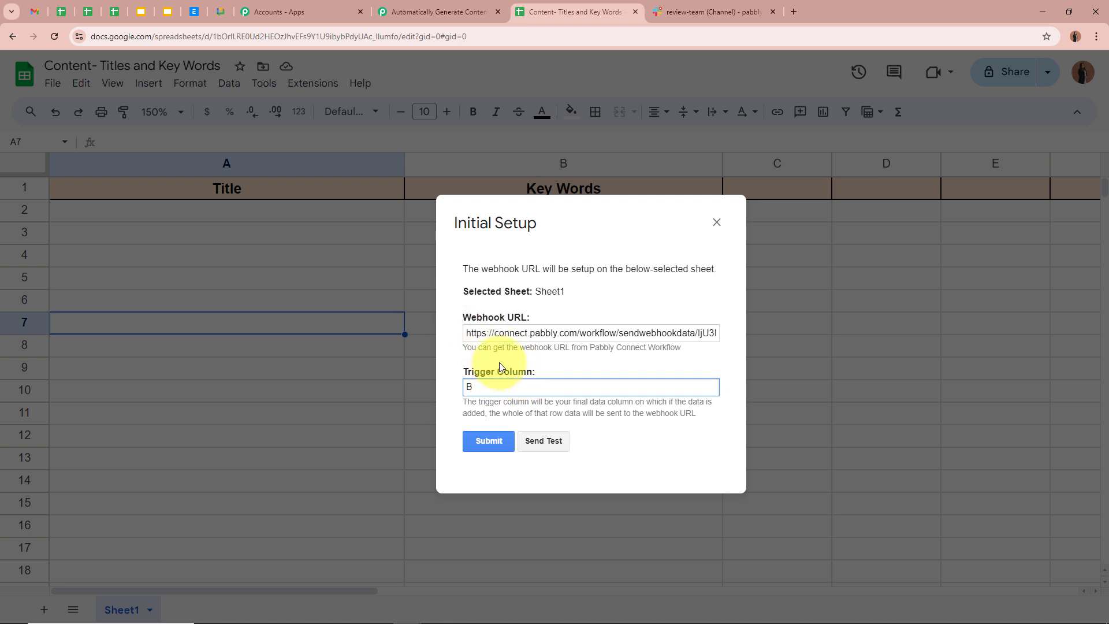
click(493, 440)
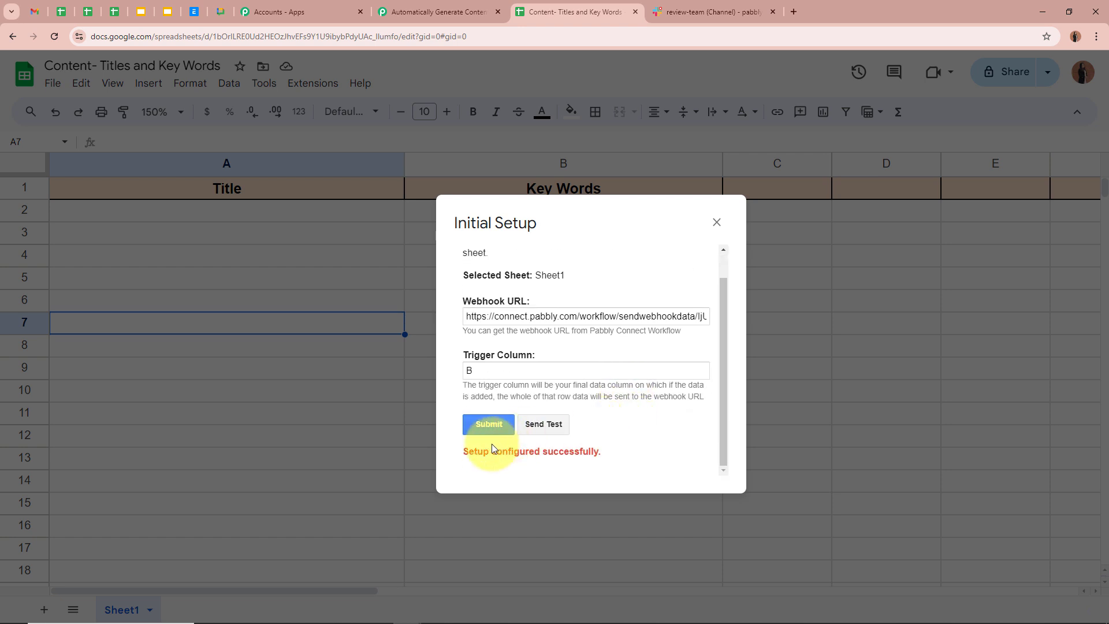
drag(452, 454, 664, 454)
click(665, 454)
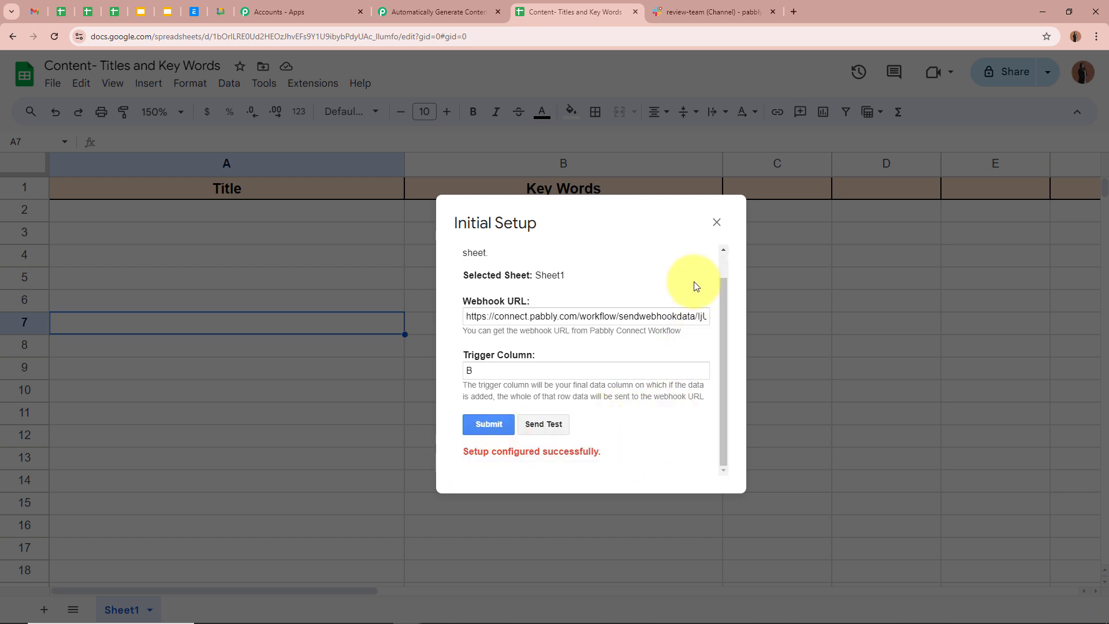
click(716, 223)
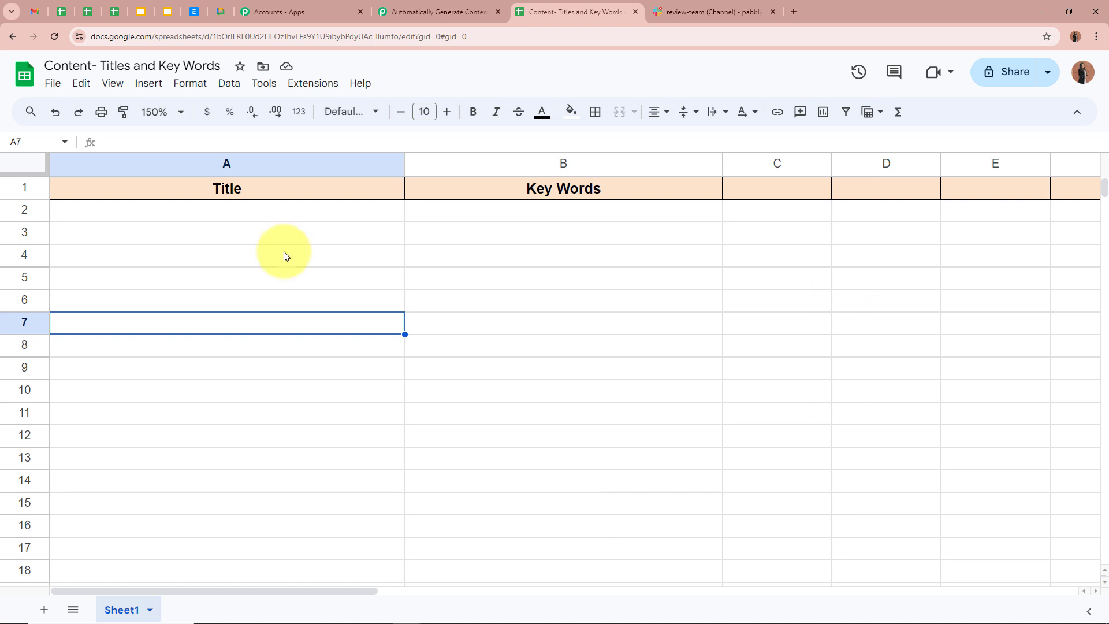
Enable the Send On Event option of Pabbly Connect Webhooks for the sheet and check that it is active
click(312, 83)
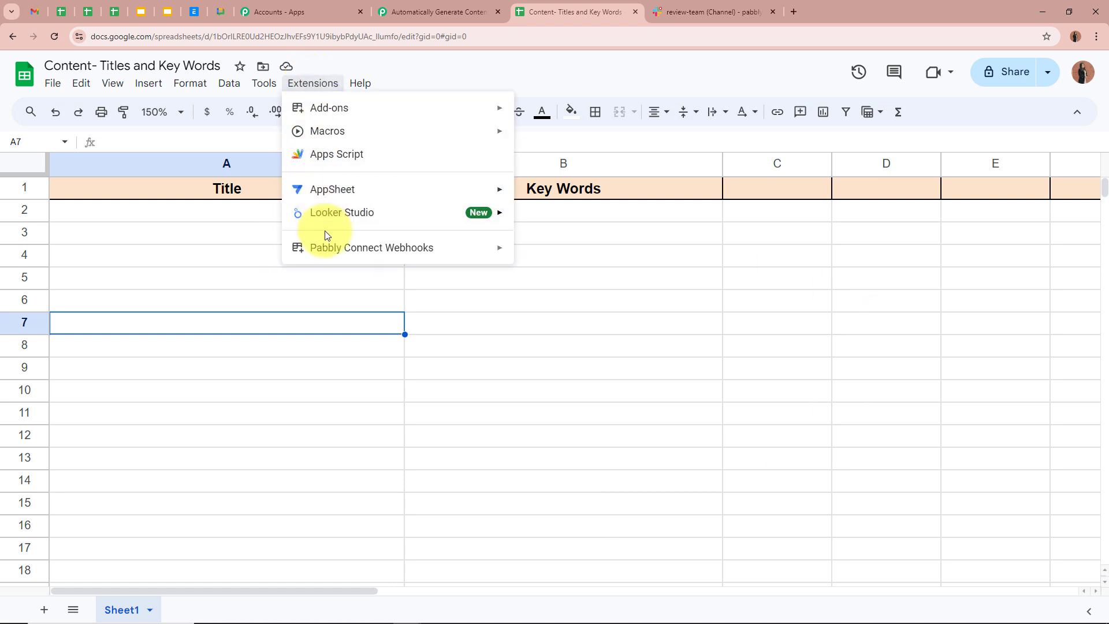
mouse_move(327, 247)
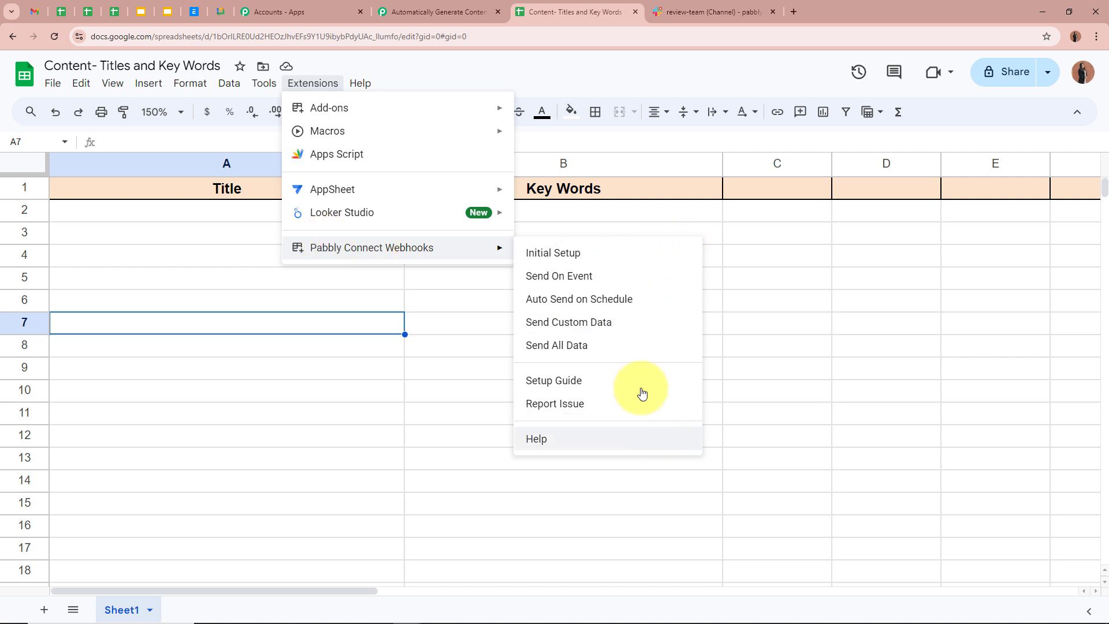
click(611, 283)
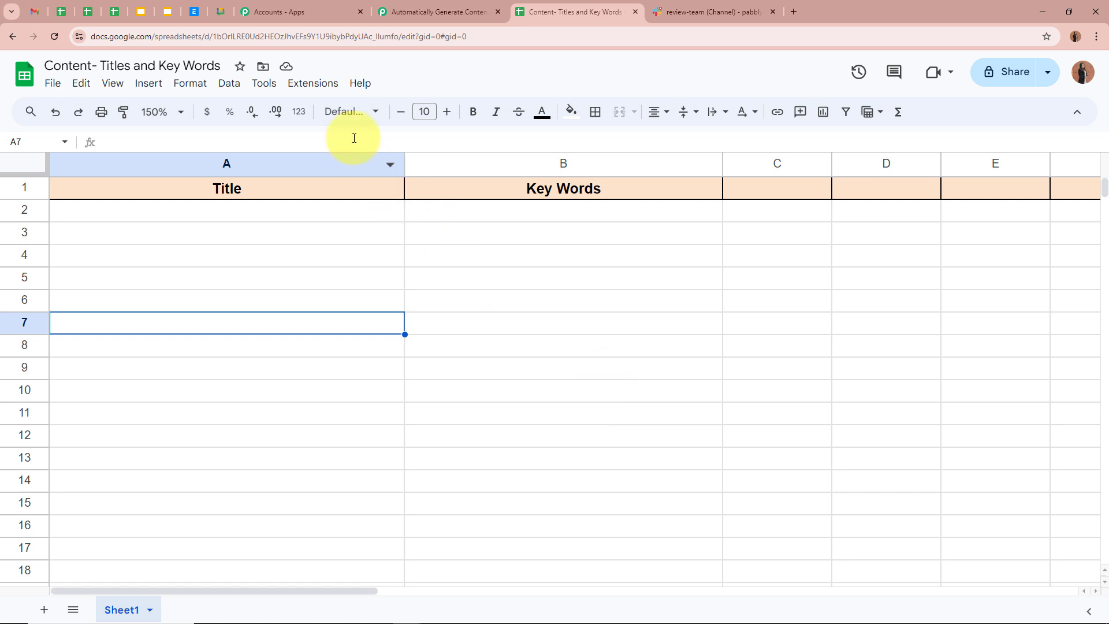
click(323, 85)
mouse_move(322, 247)
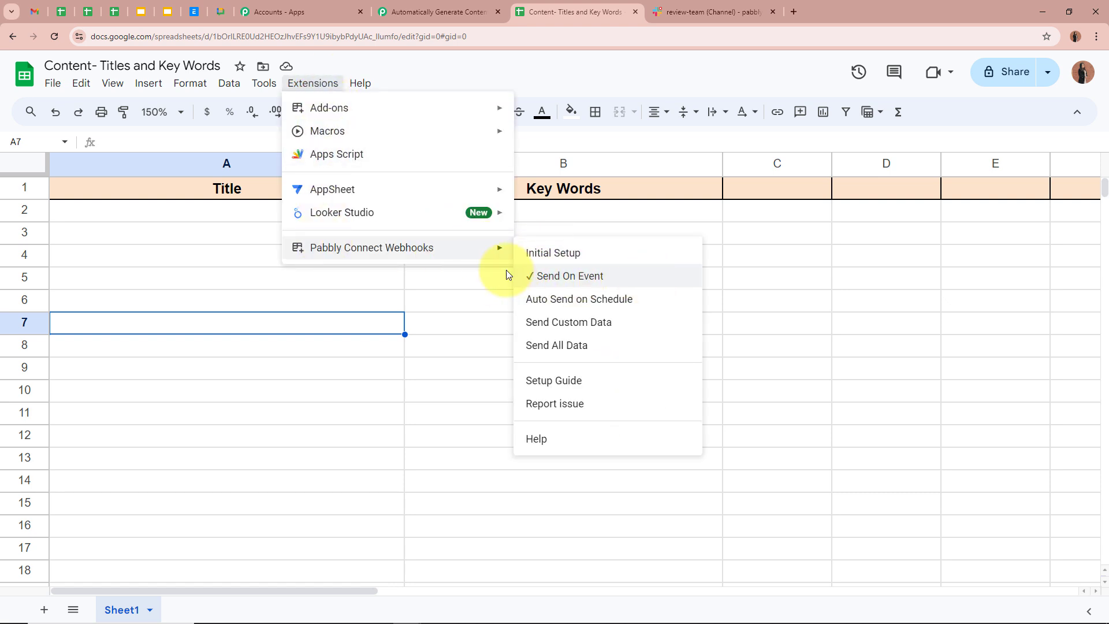
click(369, 306)
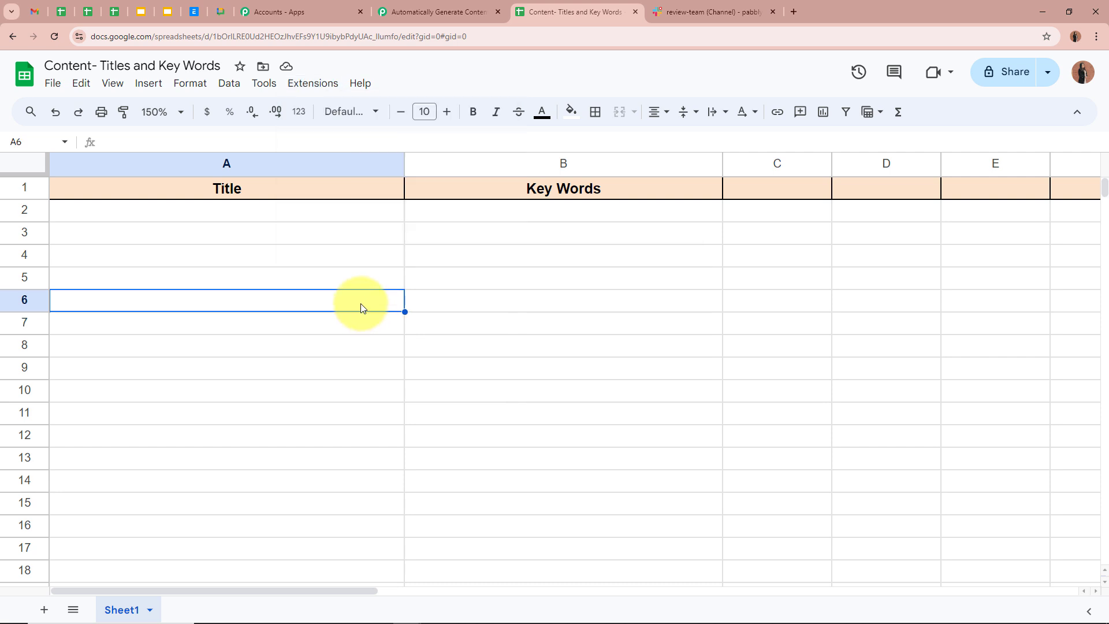
Switch to the Pabbly Connect workflow and check the webhook response status of the Google Sheets trigger
click(360, 214)
click(484, 214)
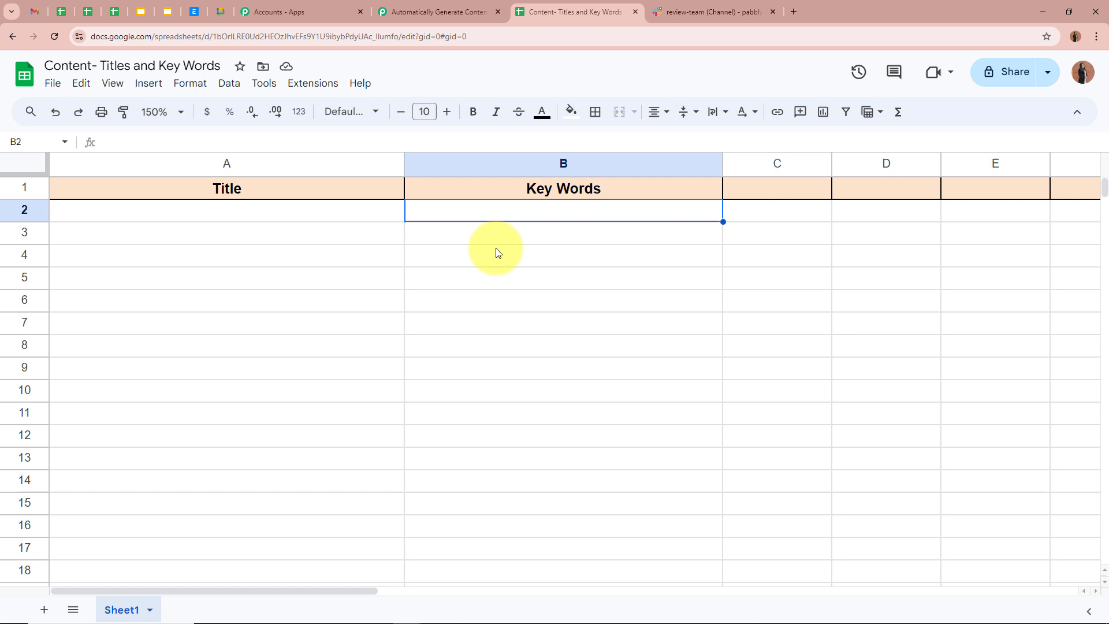
click(511, 345)
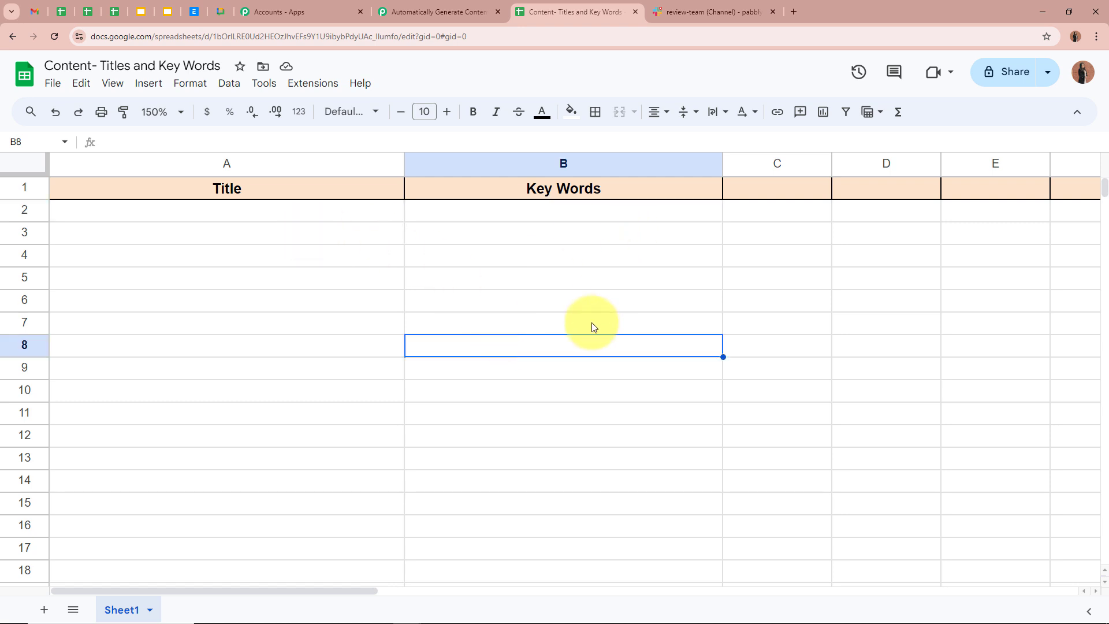
click(465, 7)
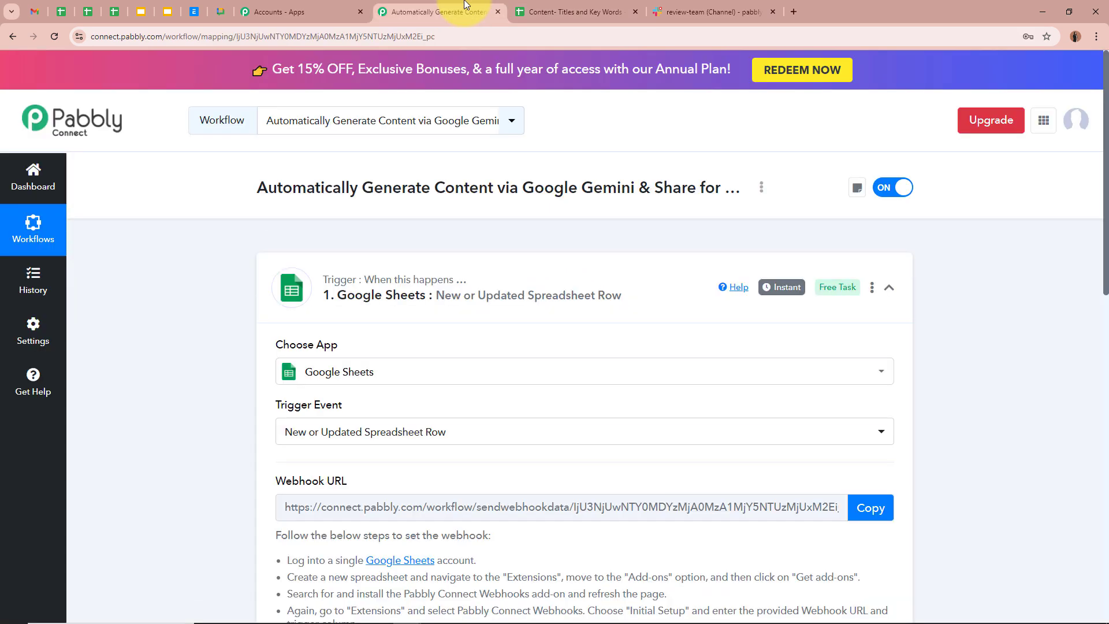
scroll(199, 293, down, 8)
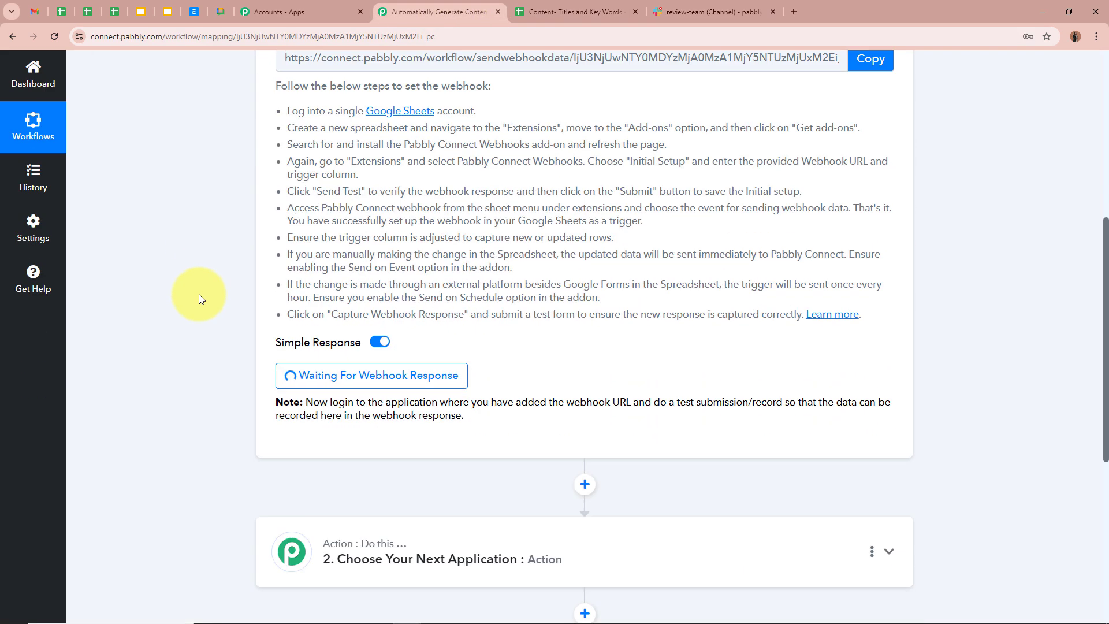
scroll(160, 327, up, 8)
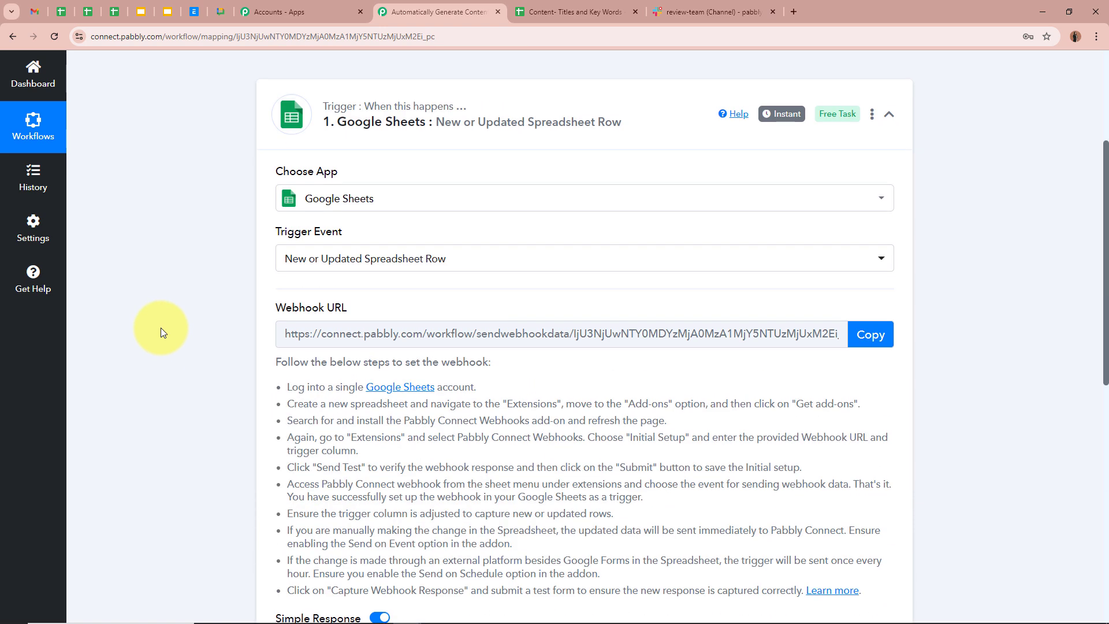
In Google Sheets row 2, enter title "Top Trading Tips for Beginner Investors" and key words "investment strategies, stock trading, financial markets, risk management, portfolio diversification, market entry"
click(561, 11)
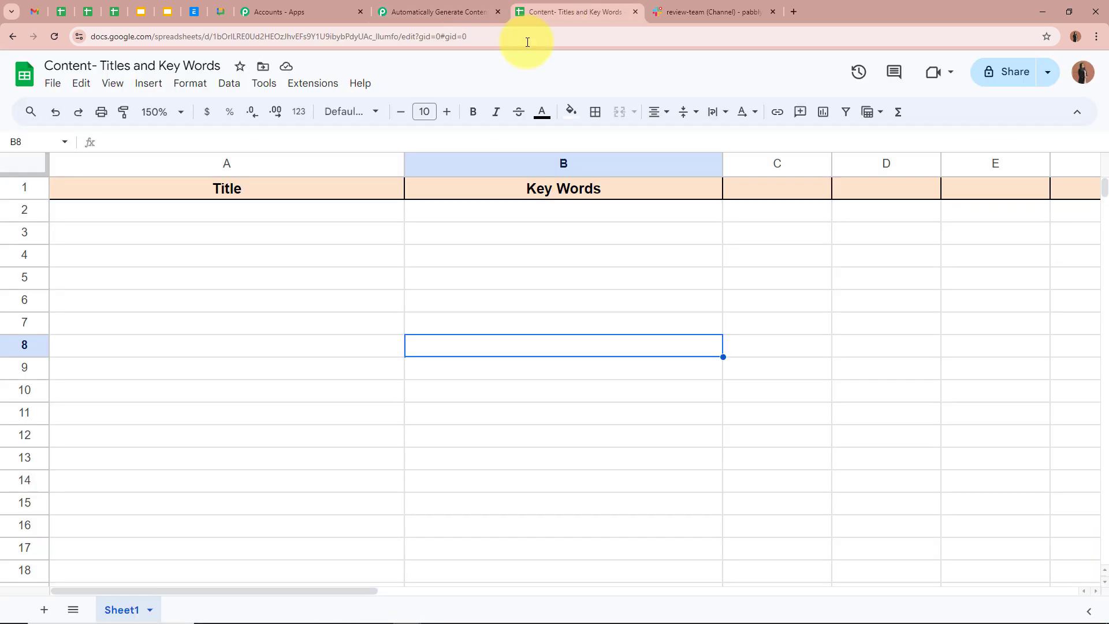
click(298, 209)
click(543, 211)
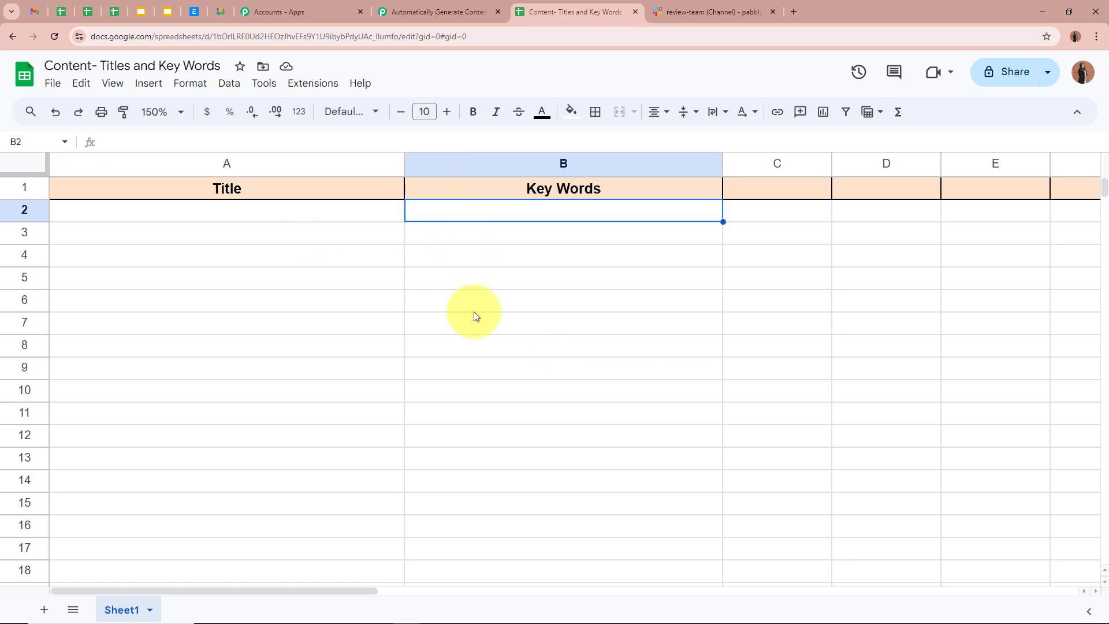
click(536, 277)
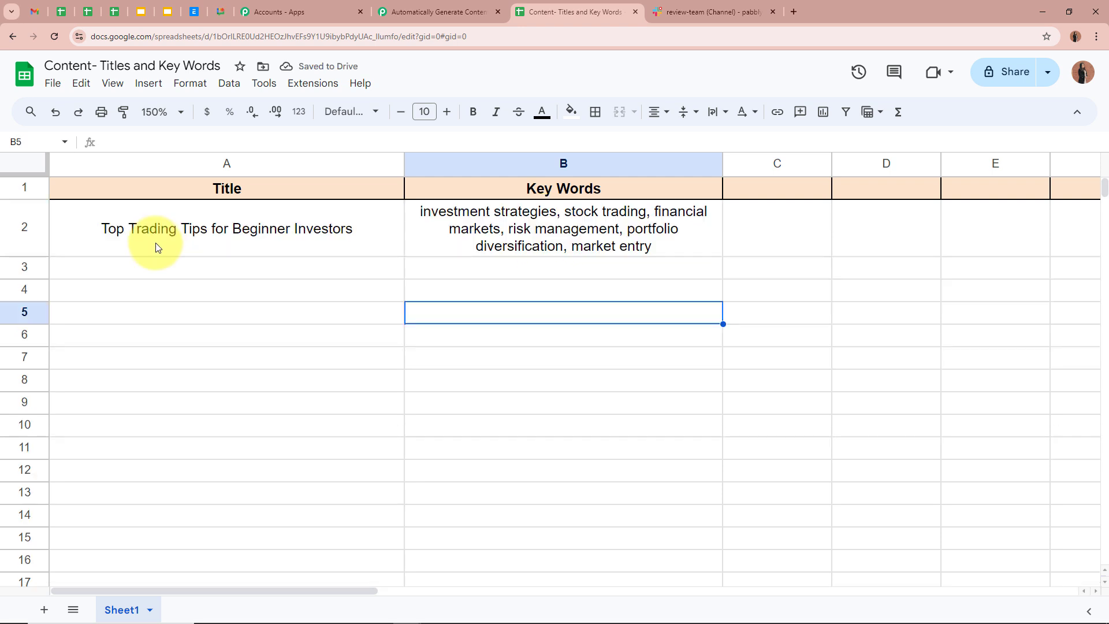
click(158, 247)
click(416, 246)
click(461, 357)
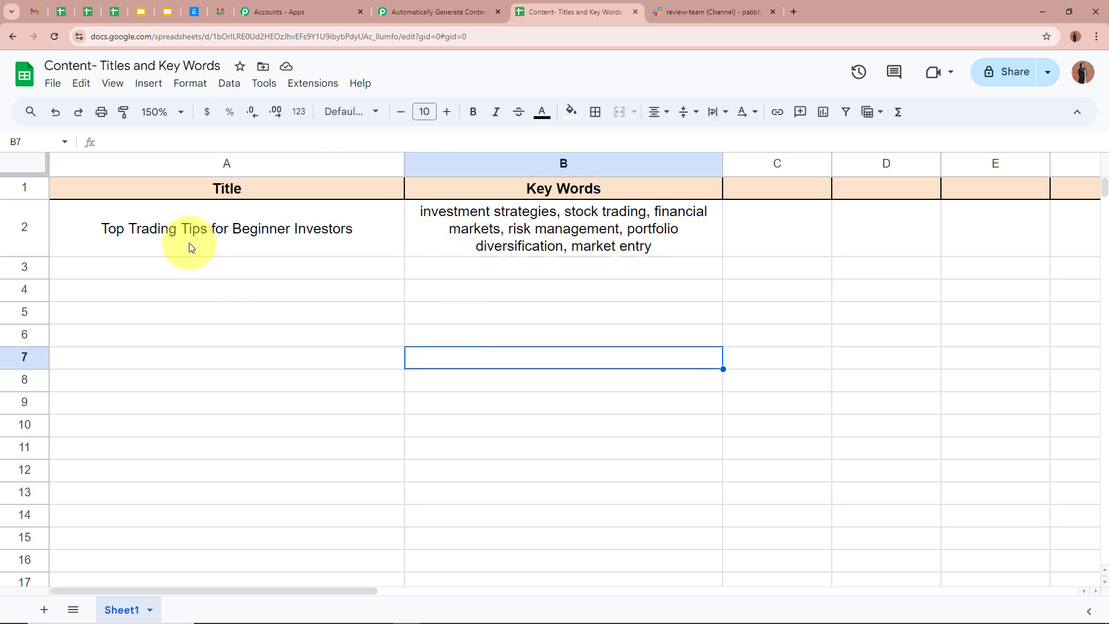
Review the title and key words entered in row 2 of the sheet
click(138, 242)
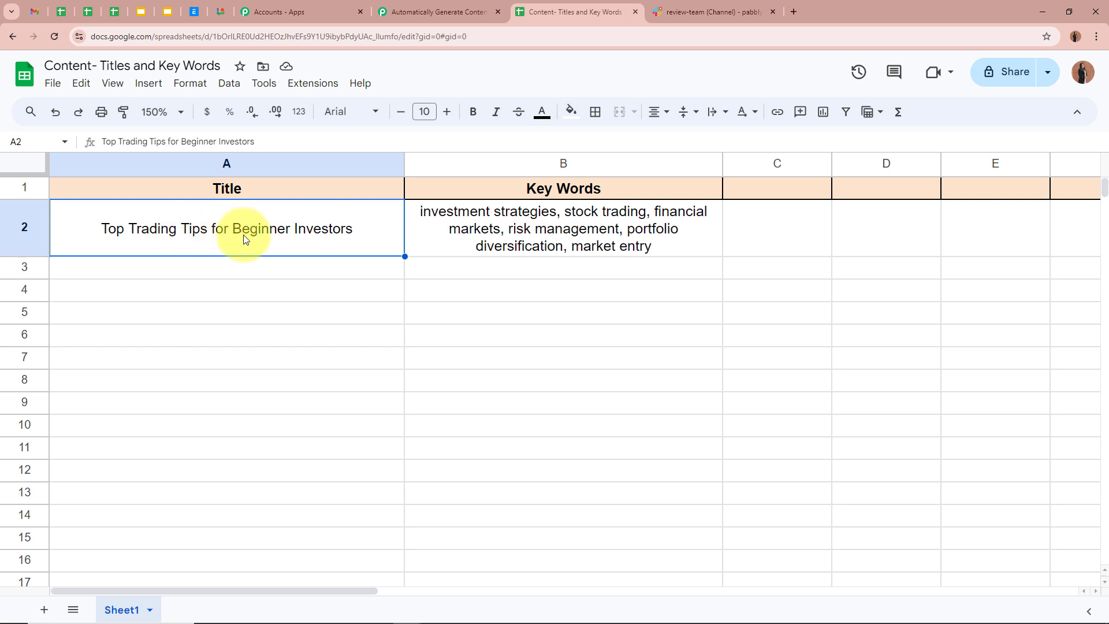
click(501, 238)
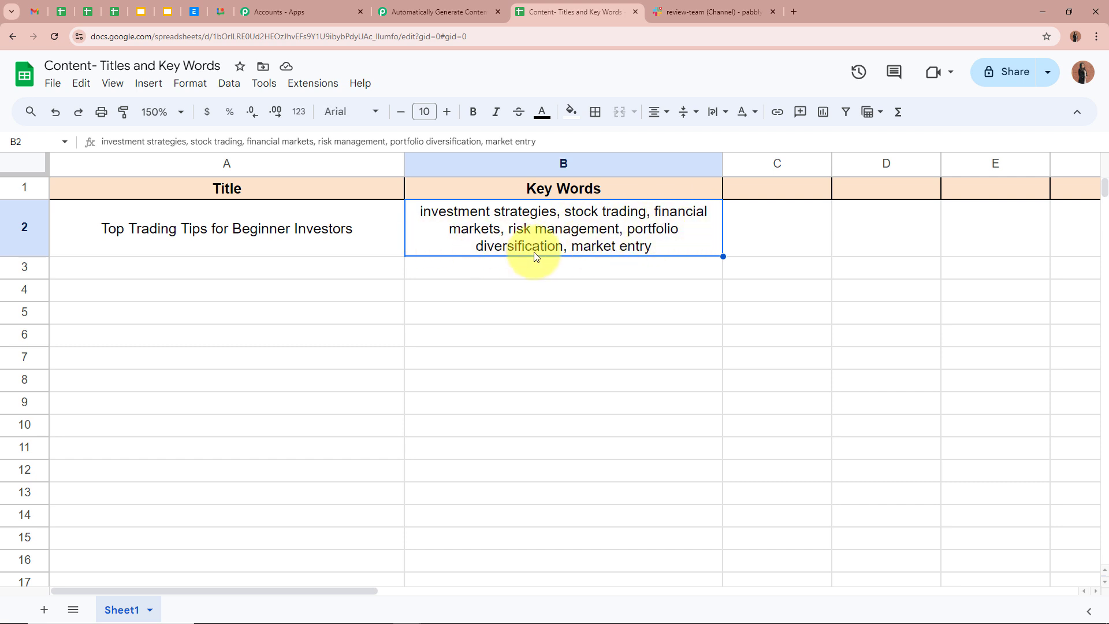
click(593, 276)
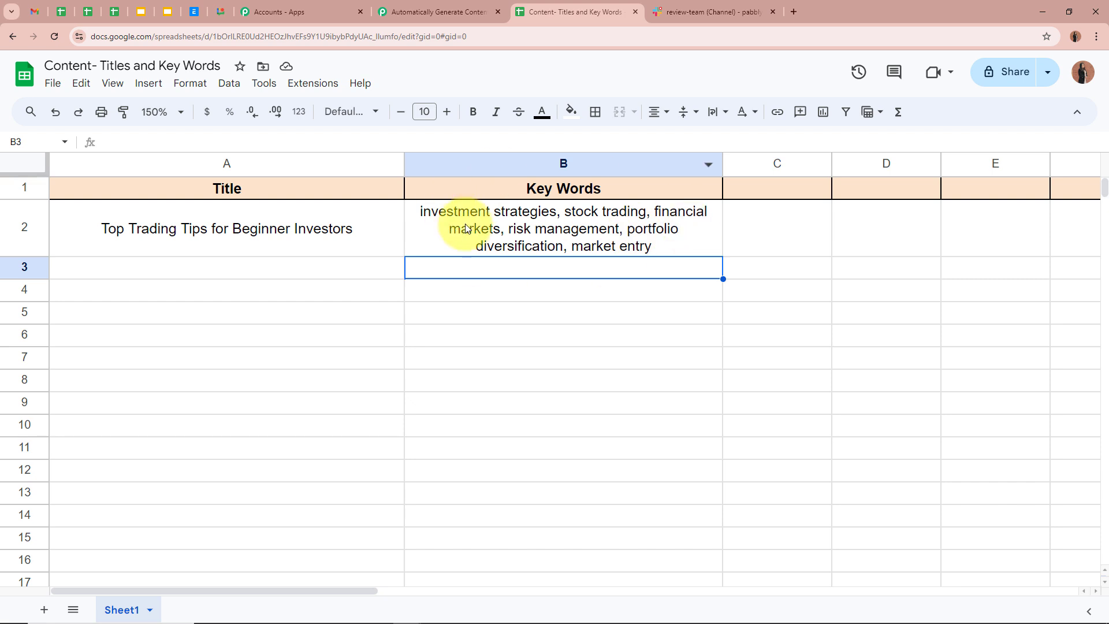
click(239, 258)
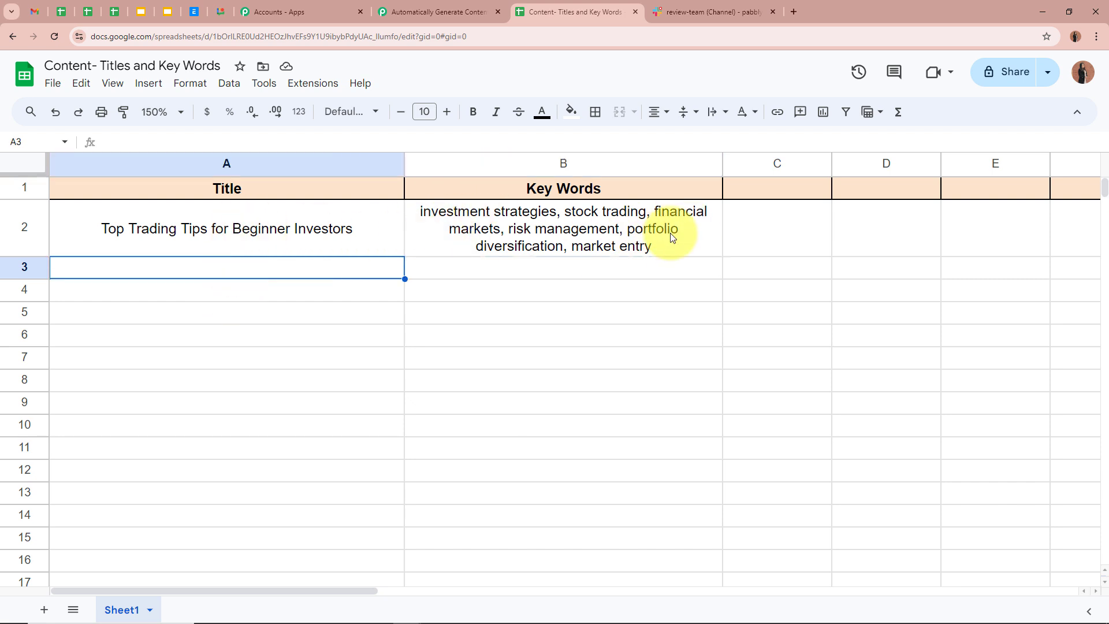
click(909, 260)
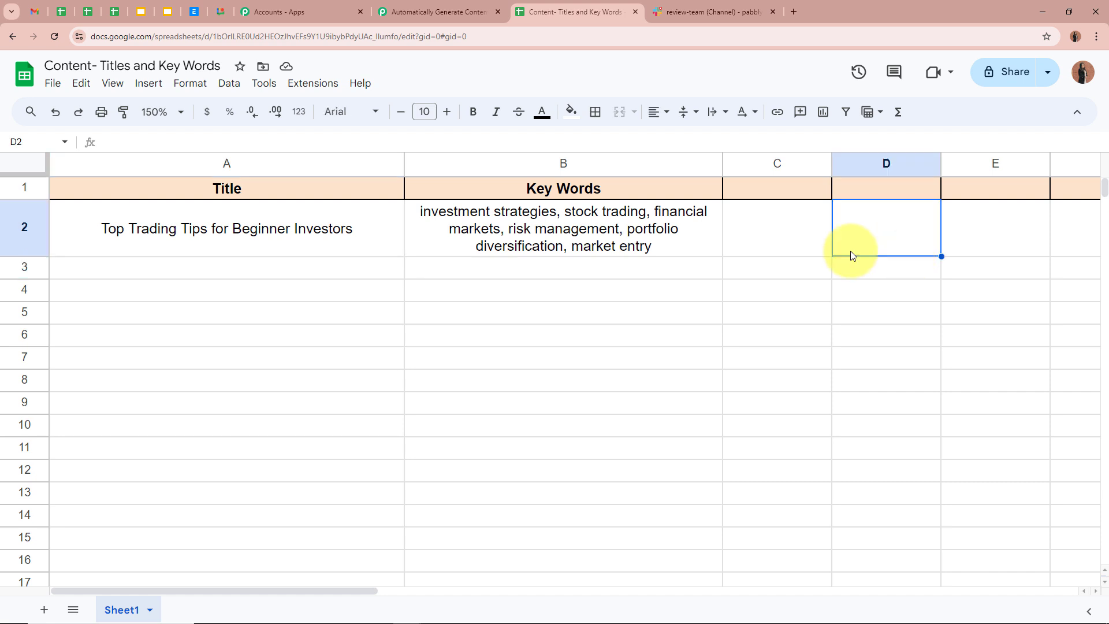
click(324, 231)
click(546, 238)
click(823, 245)
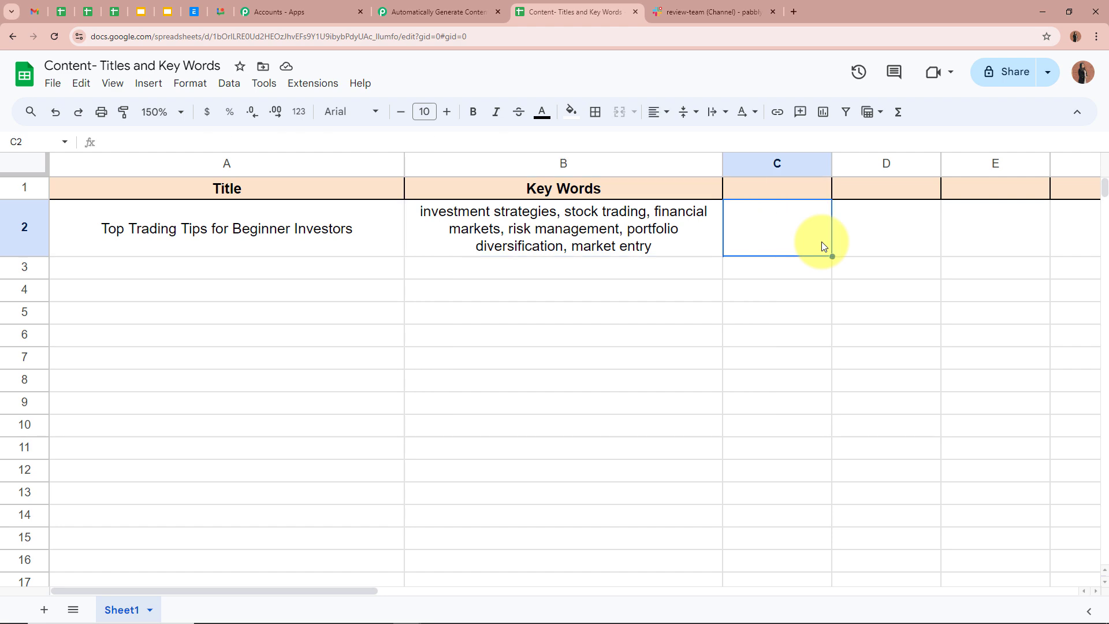
Switch to the Pabbly Connect workflow and check the Title and Key Words values in the trigger's captured response, enlarging the Key Words value field
click(434, 12)
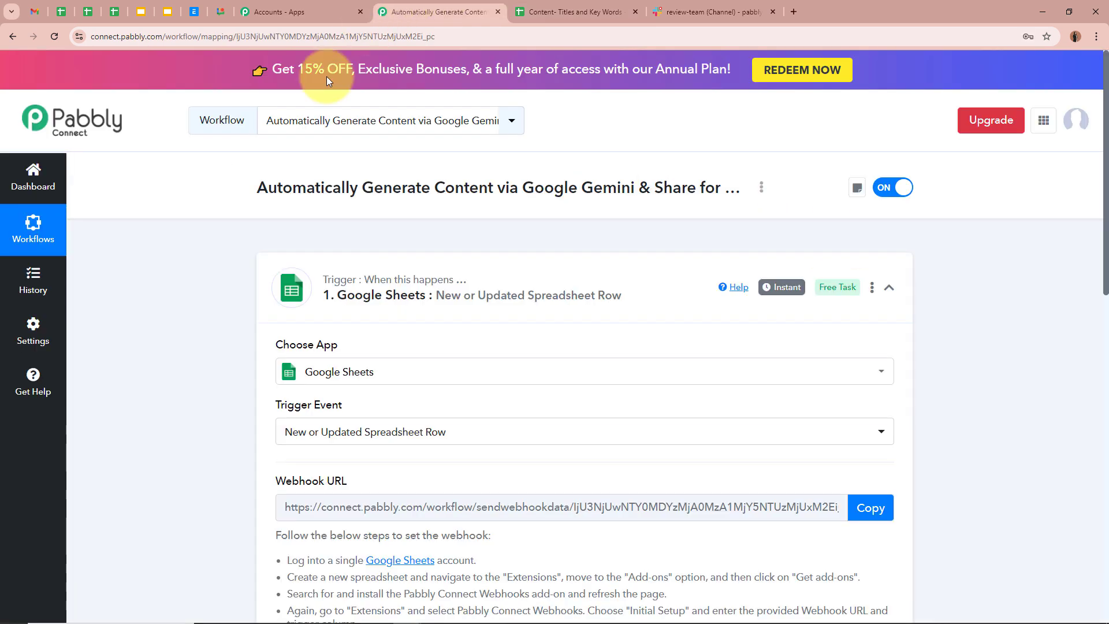
scroll(190, 303, down, 10)
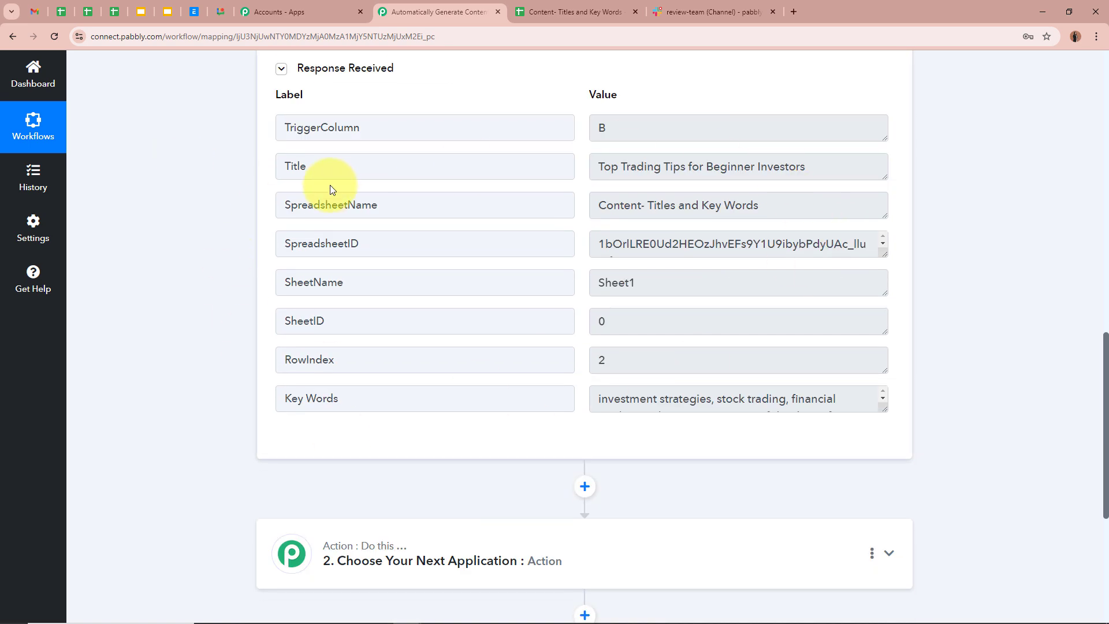
click(301, 164)
double_click(302, 164)
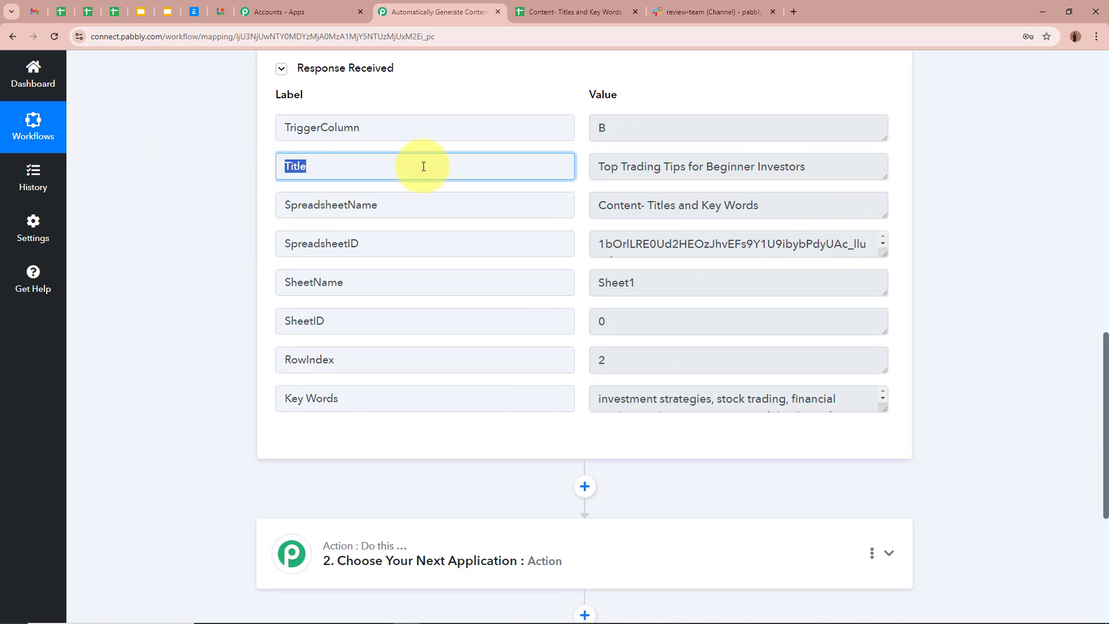
double_click(607, 166)
drag(636, 166, 822, 166)
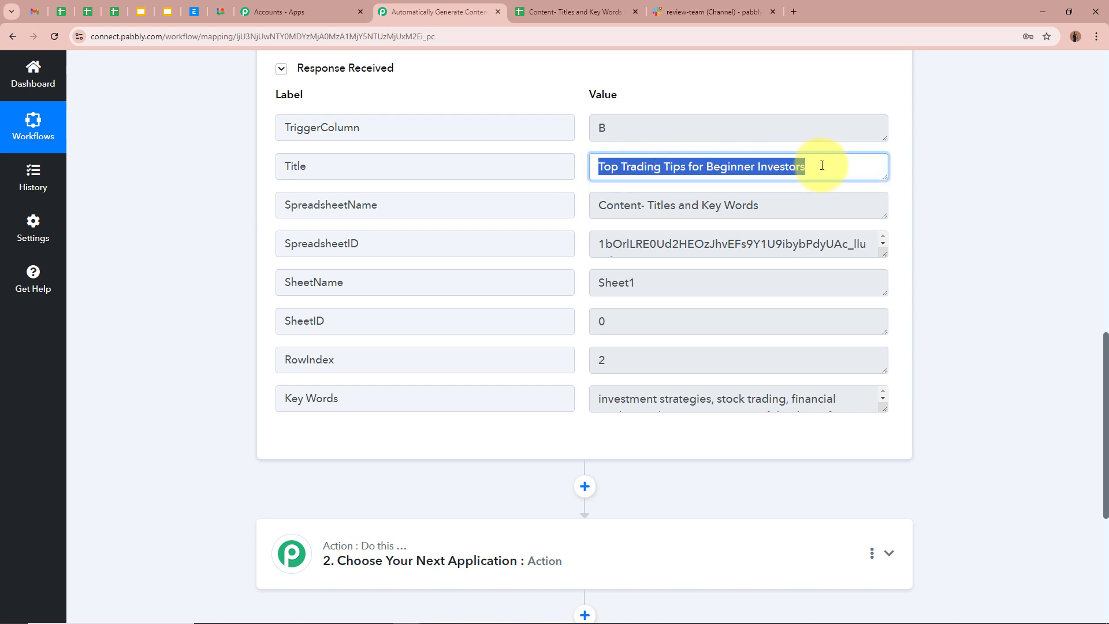
click(822, 166)
scroll(774, 363, down, 2)
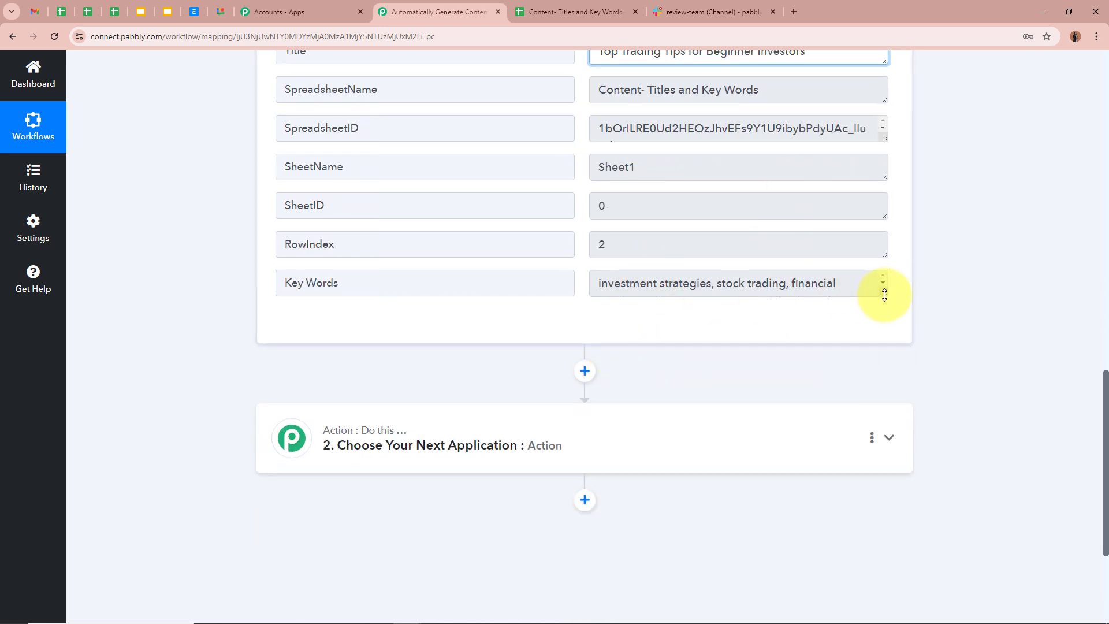
drag(879, 293, 886, 367)
drag(607, 281, 706, 280)
click(1005, 250)
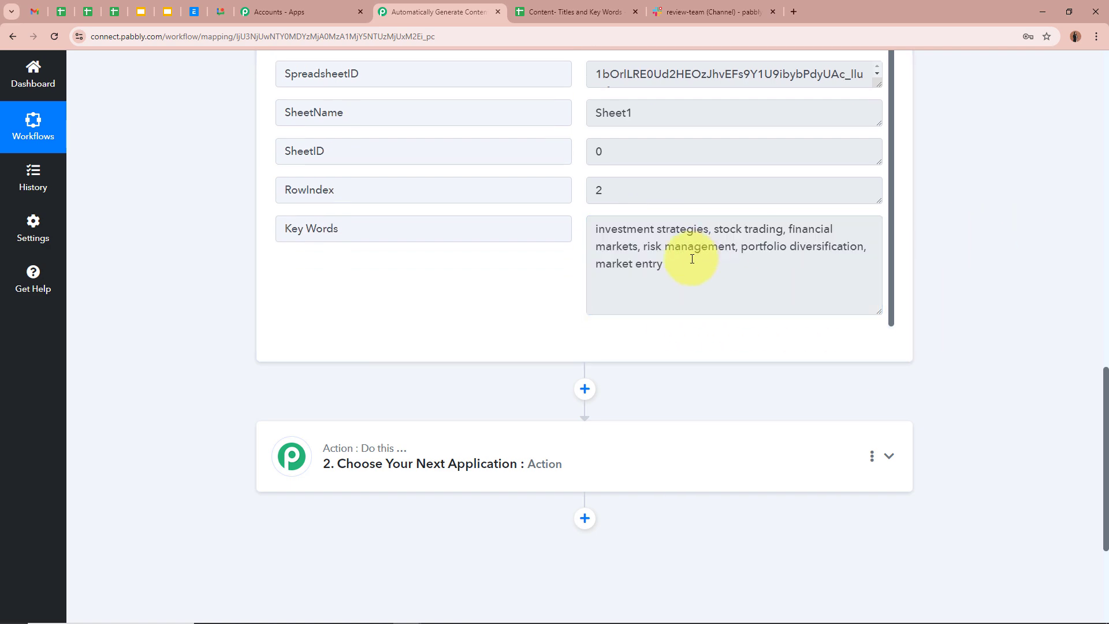
Collapse the Google Sheets trigger step of the workflow
scroll(687, 279, up, 1)
scroll(917, 220, up, 4)
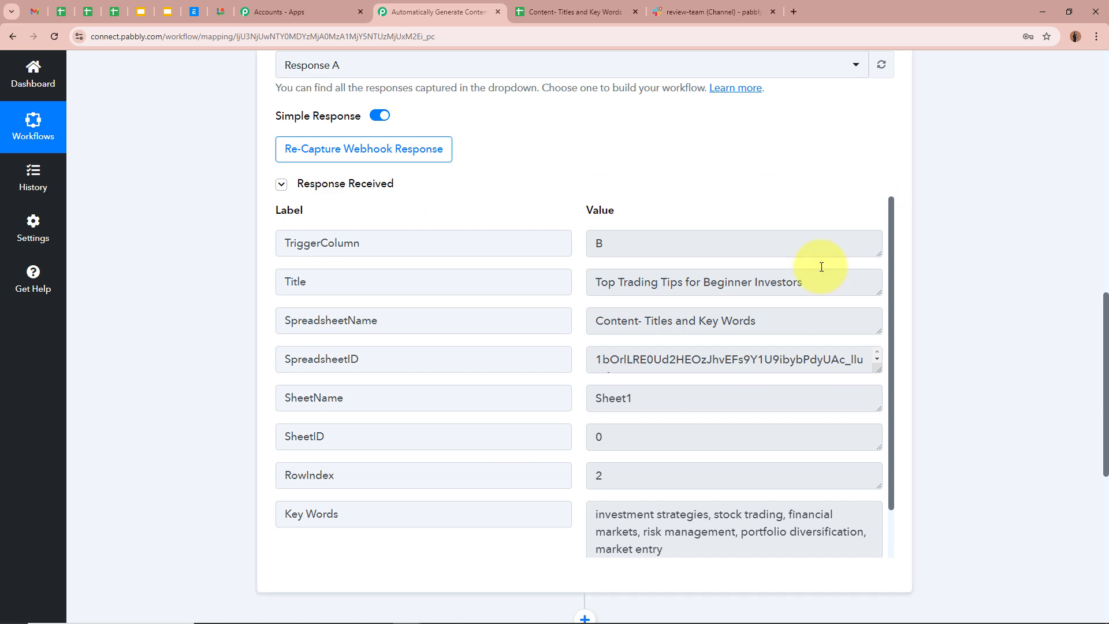
scroll(958, 302, up, 8)
scroll(958, 302, up, 4)
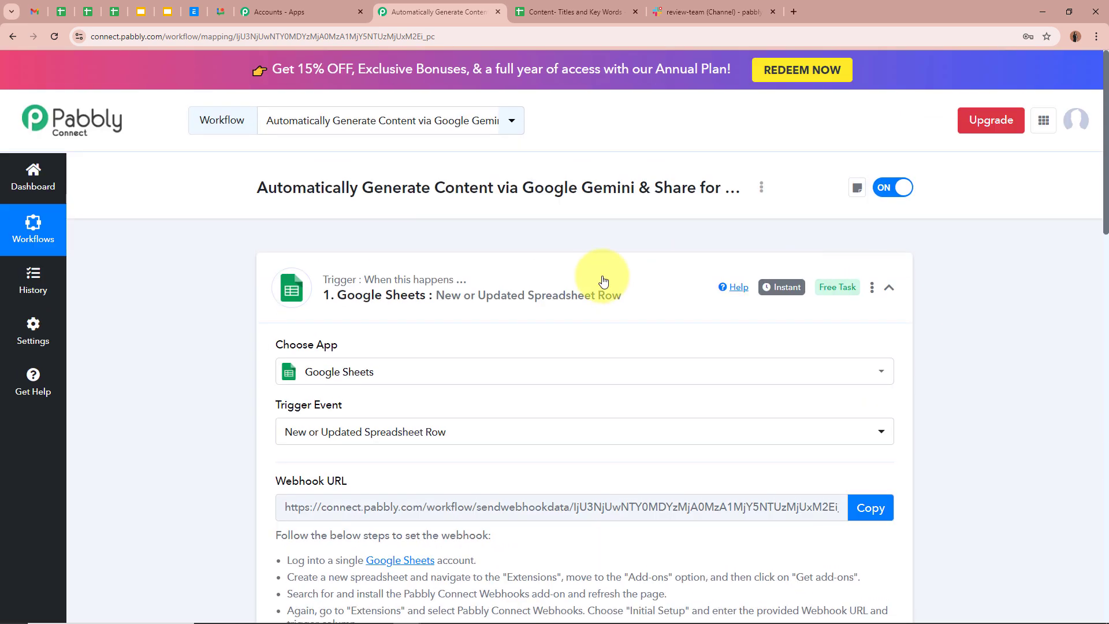
click(532, 280)
Switch between Google Sheets and the Pabbly Connect workflow to compare the row 2 title and key words with the workflow's steps
click(577, 12)
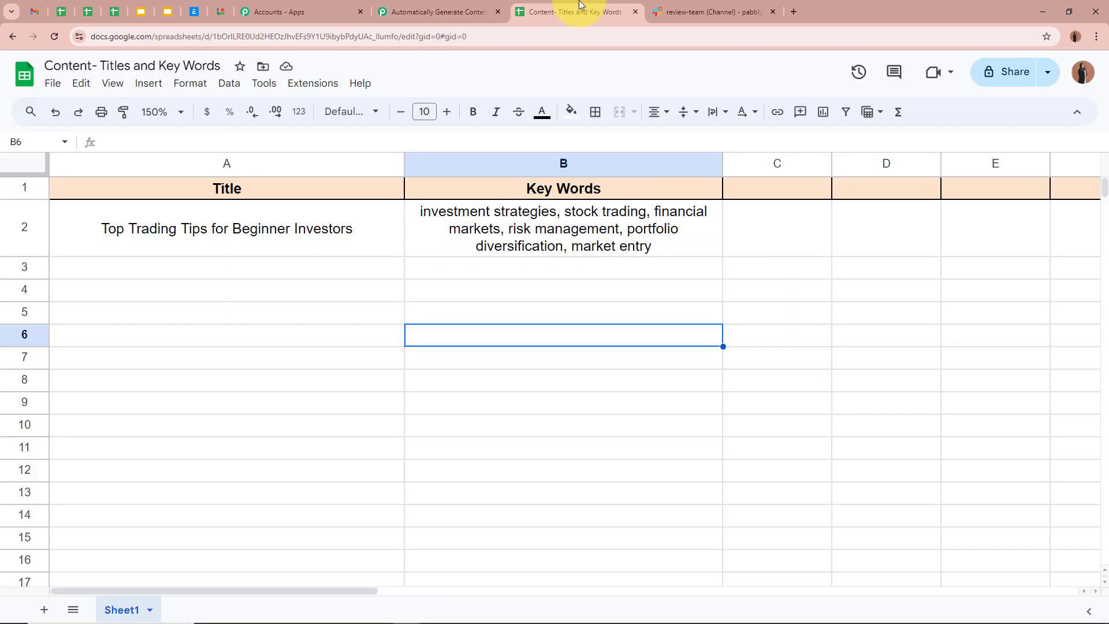
click(224, 229)
click(456, 234)
click(824, 245)
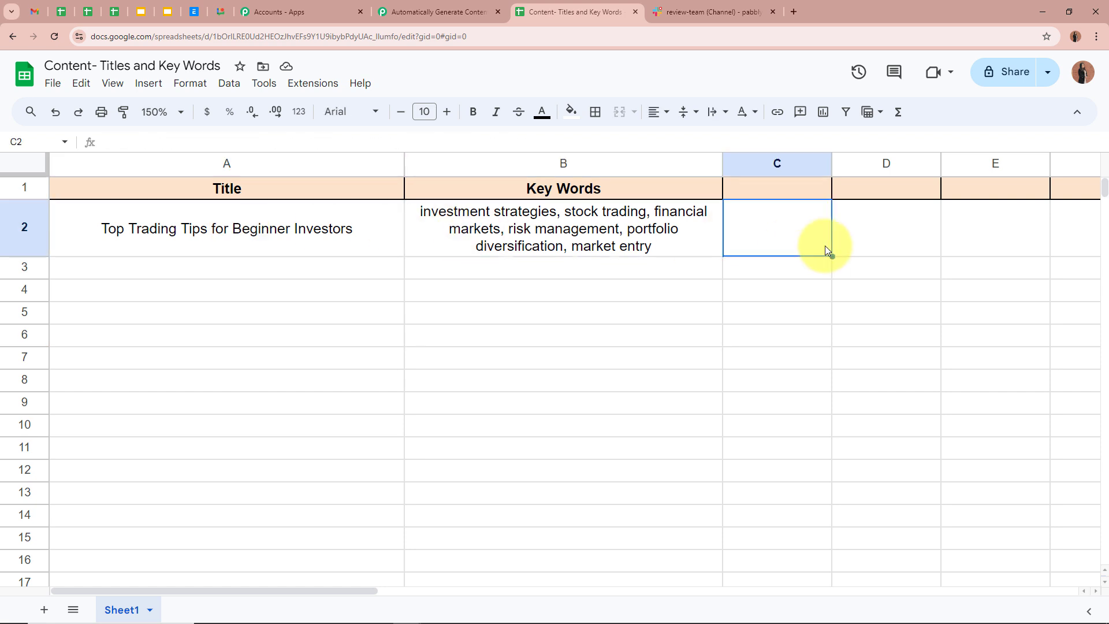
click(434, 12)
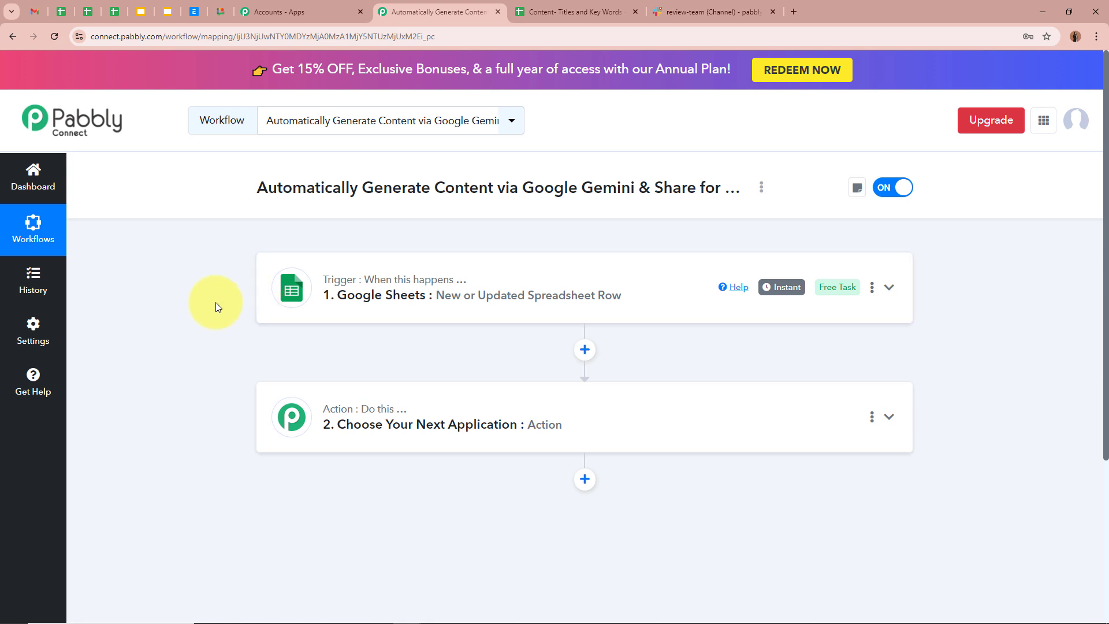
click(567, 11)
click(254, 265)
click(444, 246)
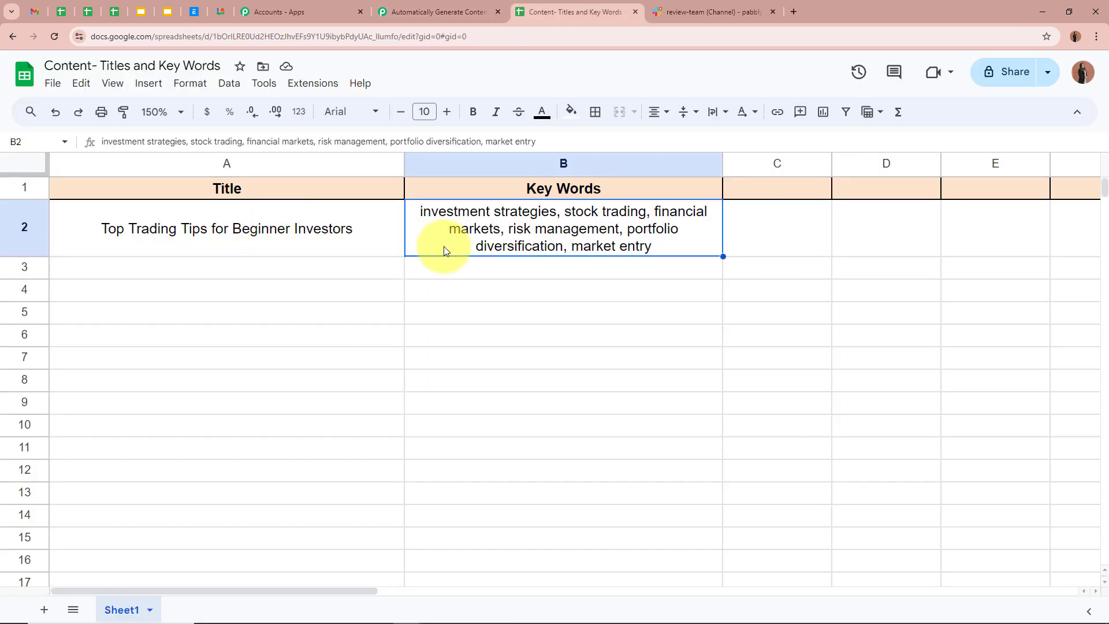
In the Pabbly Connect workflow, set the second step's app to Google Generative AI and its action event to Generate Content
click(434, 11)
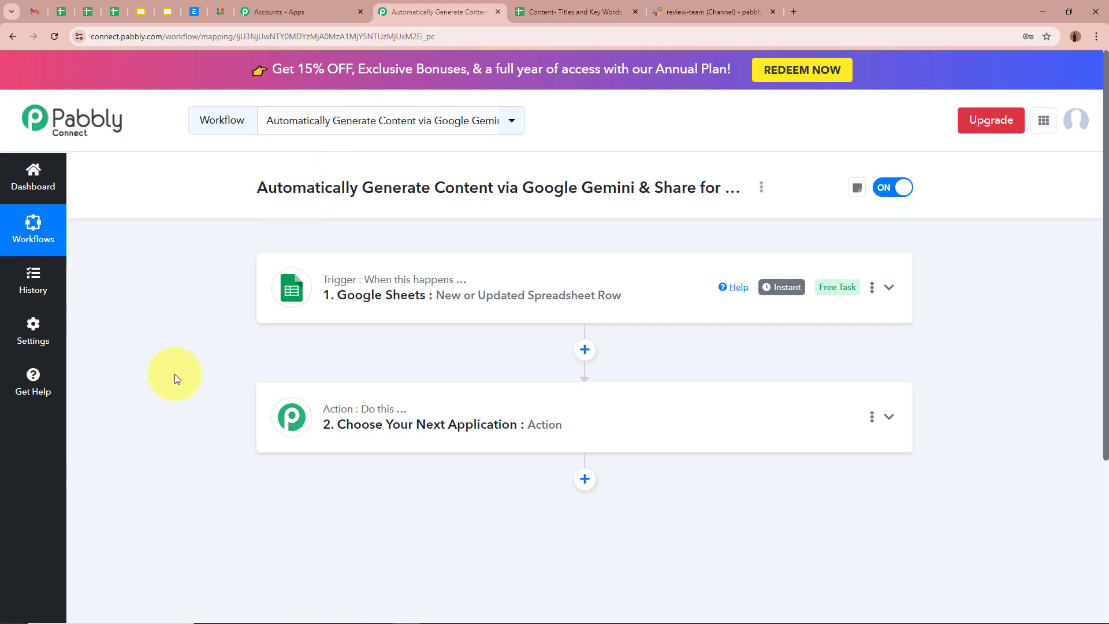
click(743, 416)
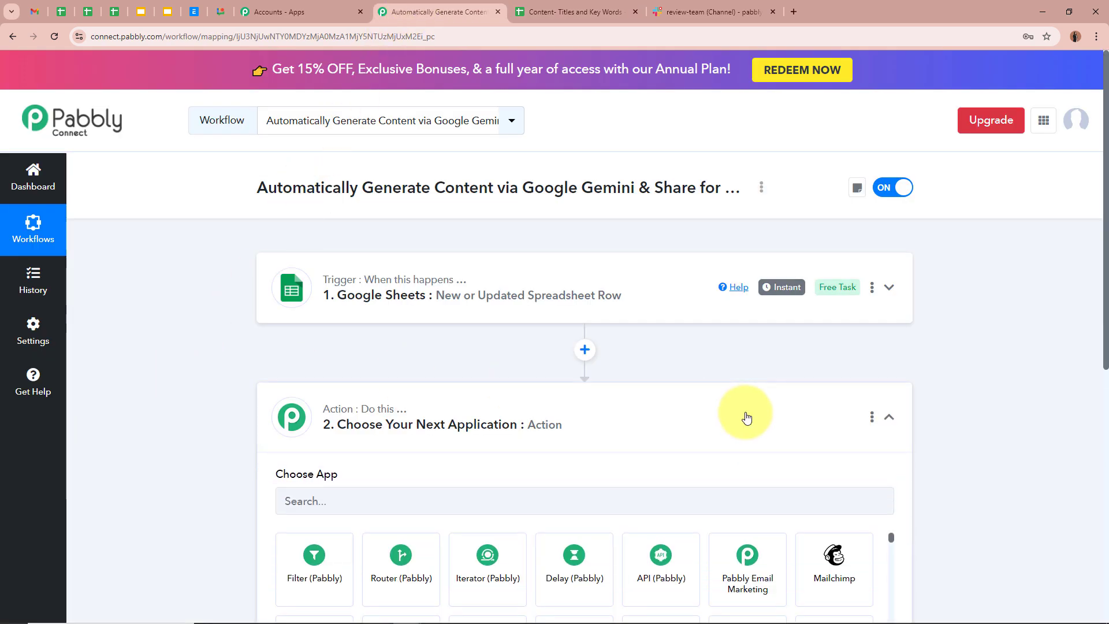
text(Goog)
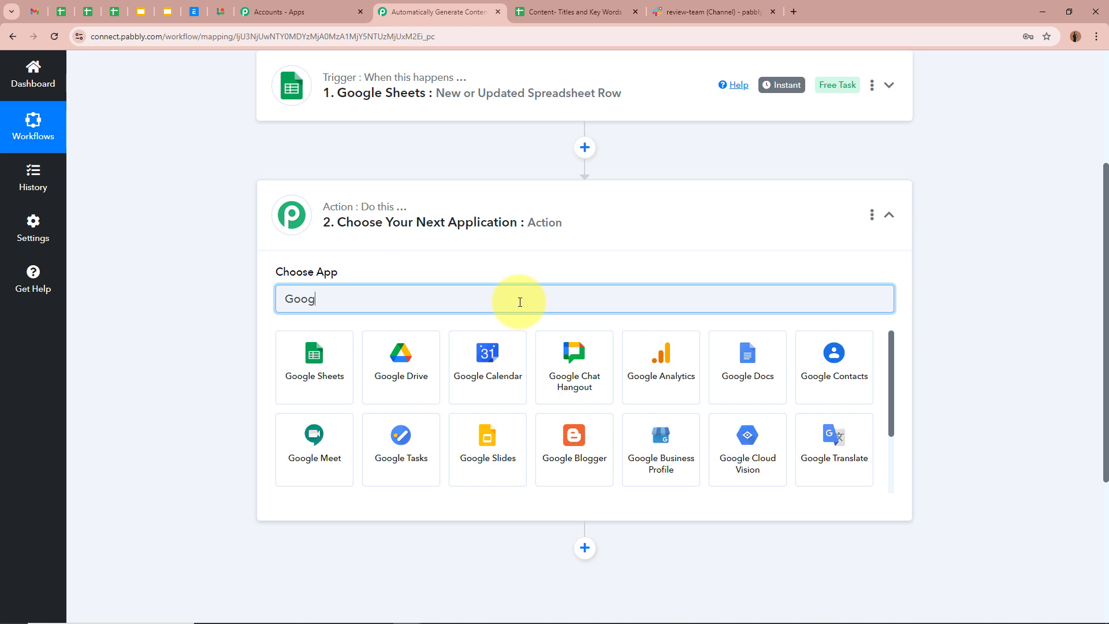
text(le gE)
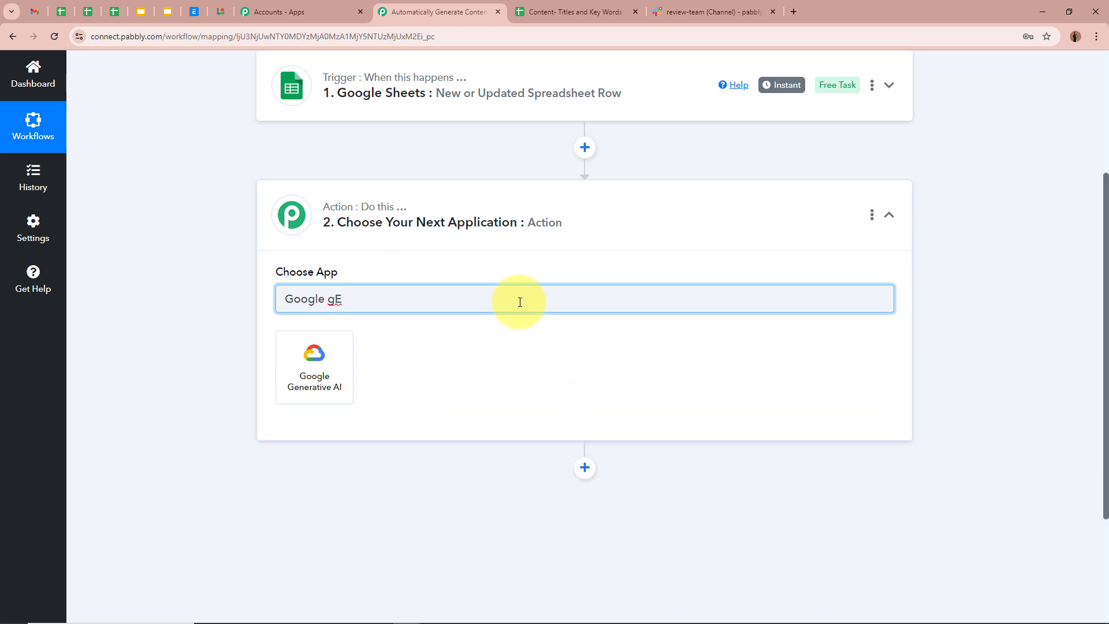
click(281, 367)
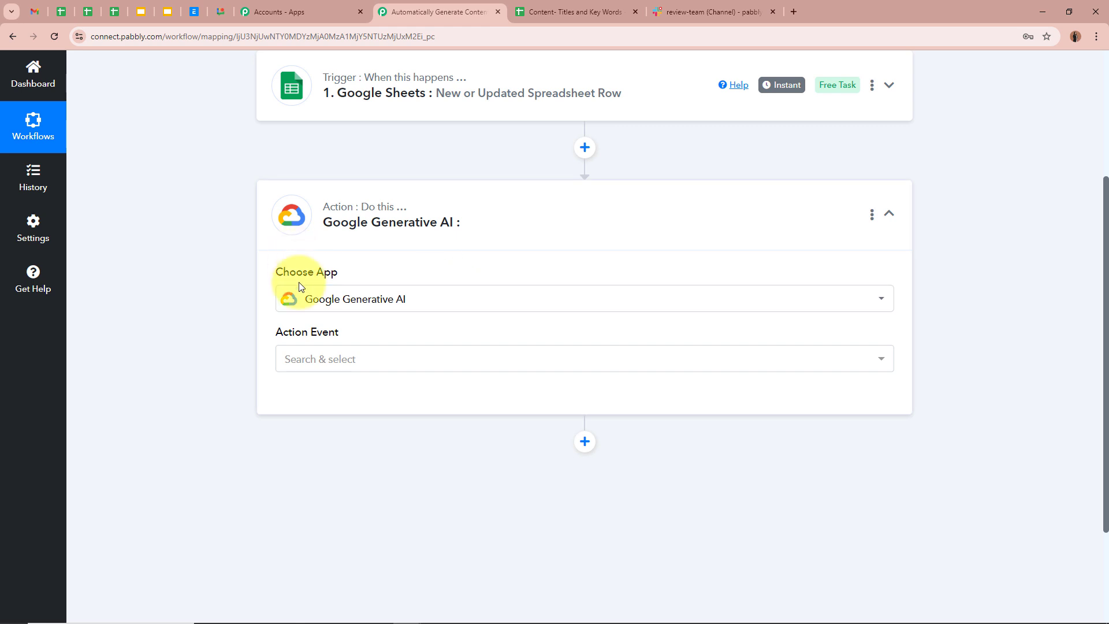
click(379, 361)
click(325, 426)
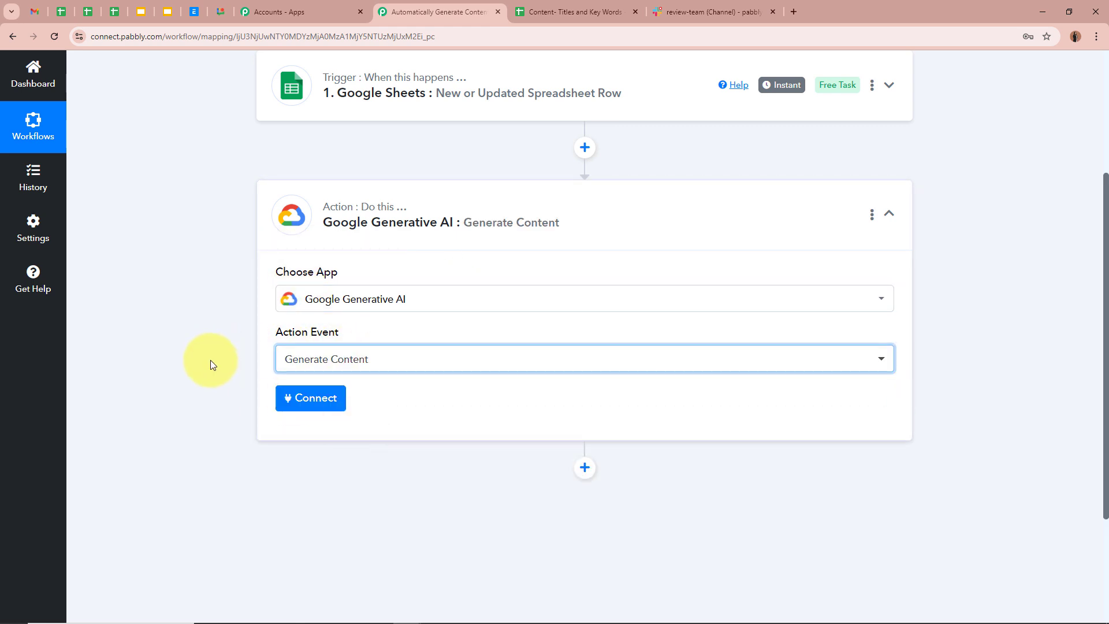
scroll(207, 355, up, 4)
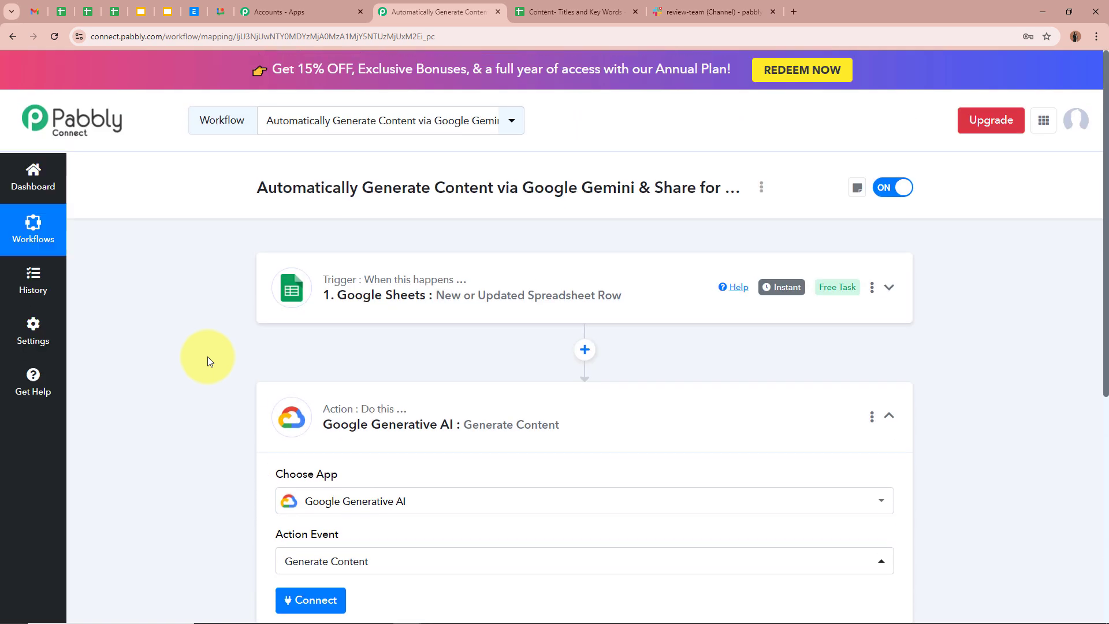
scroll(200, 251, down, 4)
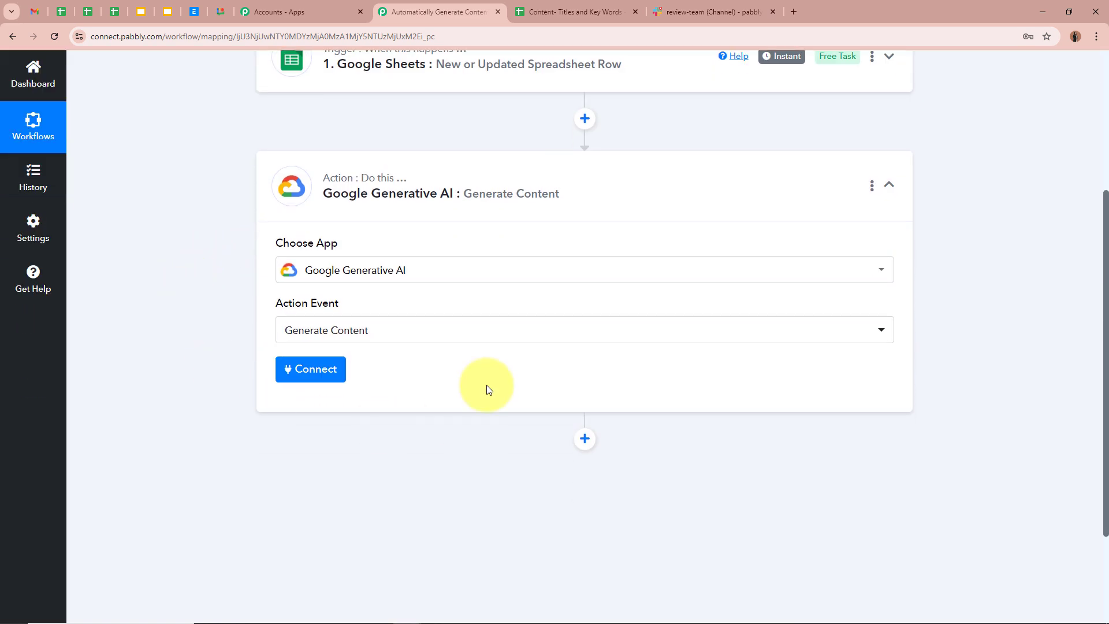
Start adding a new Google Generative AI connection and read the instructions for obtaining its API key
click(281, 367)
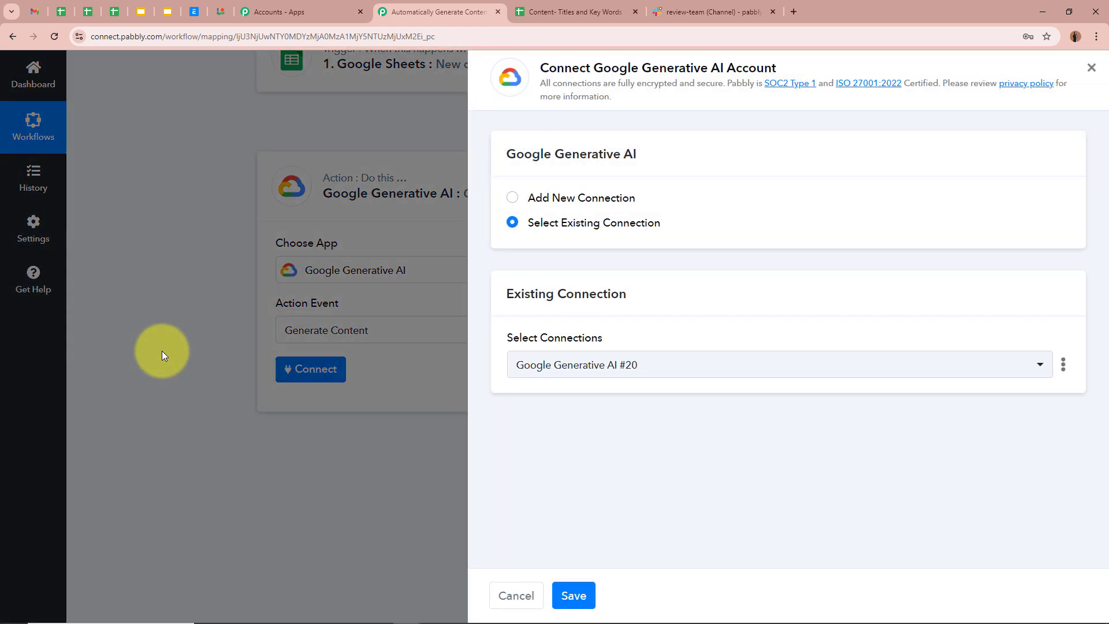
click(514, 198)
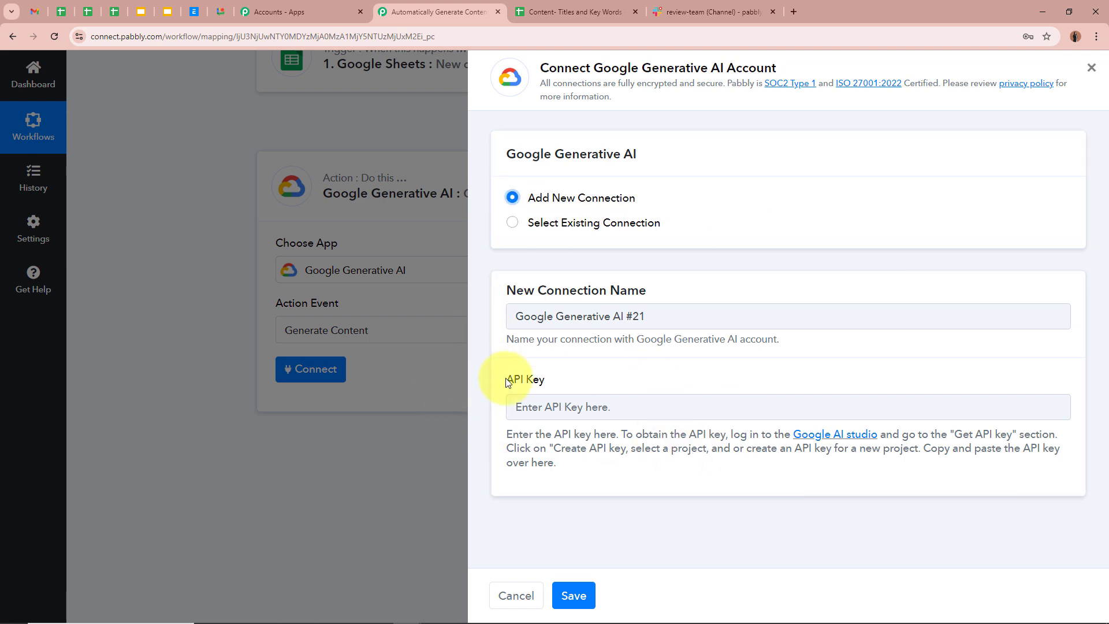
drag(507, 378, 601, 383)
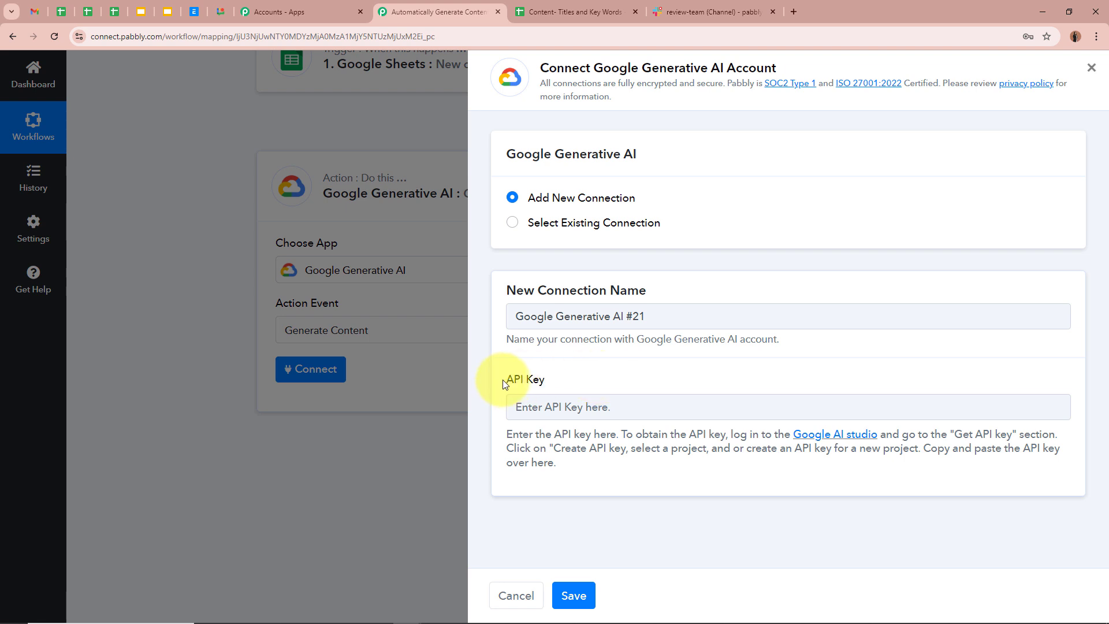
drag(496, 376, 643, 383)
click(644, 384)
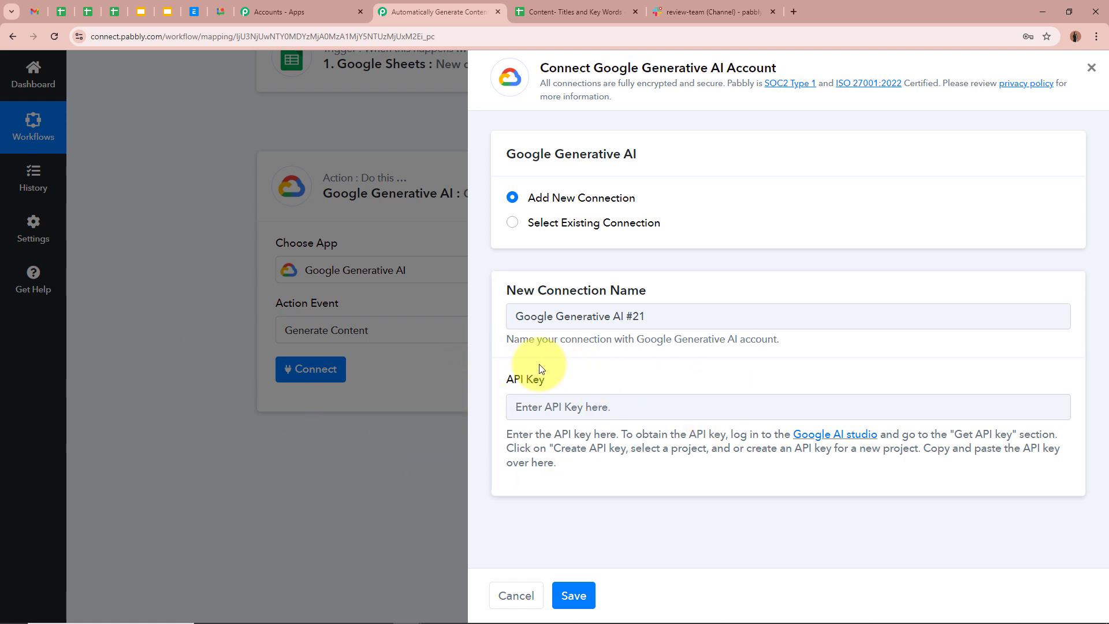
drag(507, 427, 565, 469)
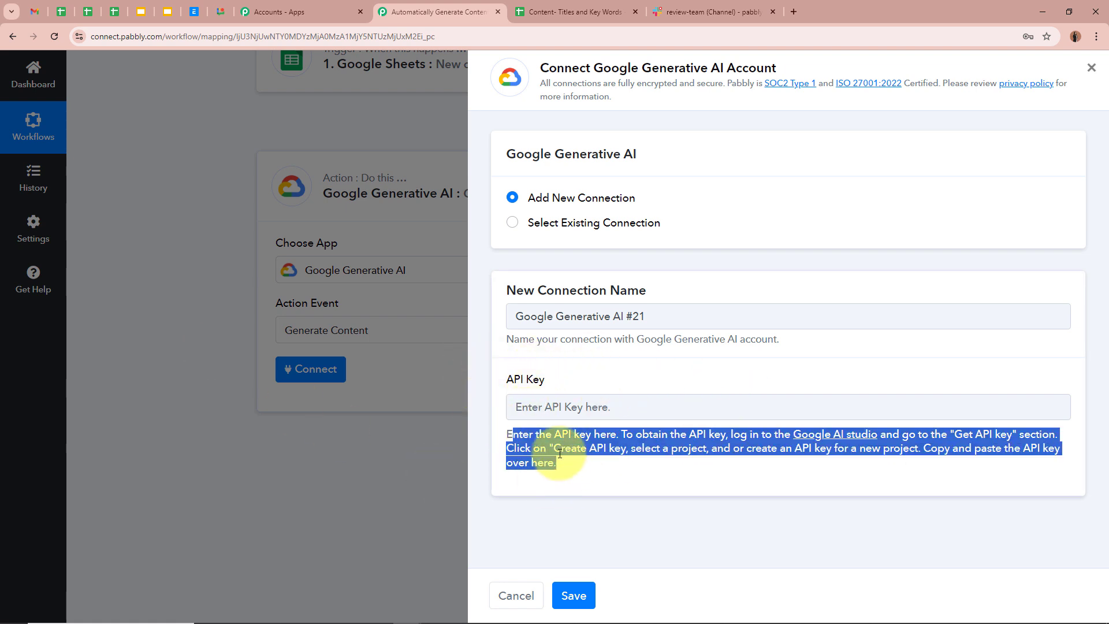
click(570, 466)
In Google AI Studio, create an API key for the existing Generative Language Client project and copy the key
click(843, 436)
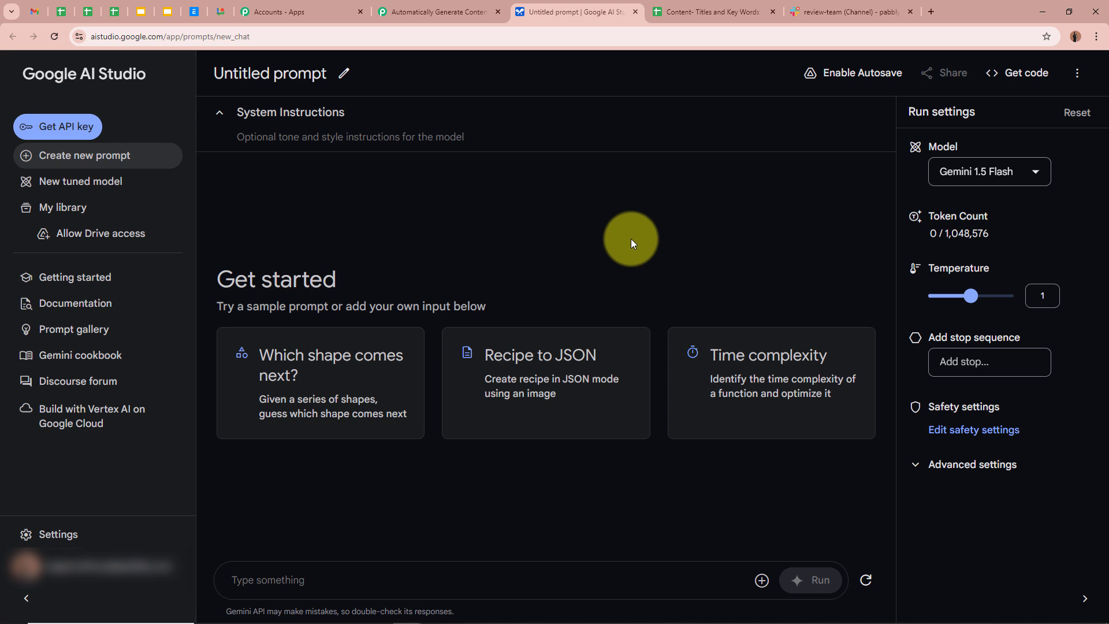
click(91, 133)
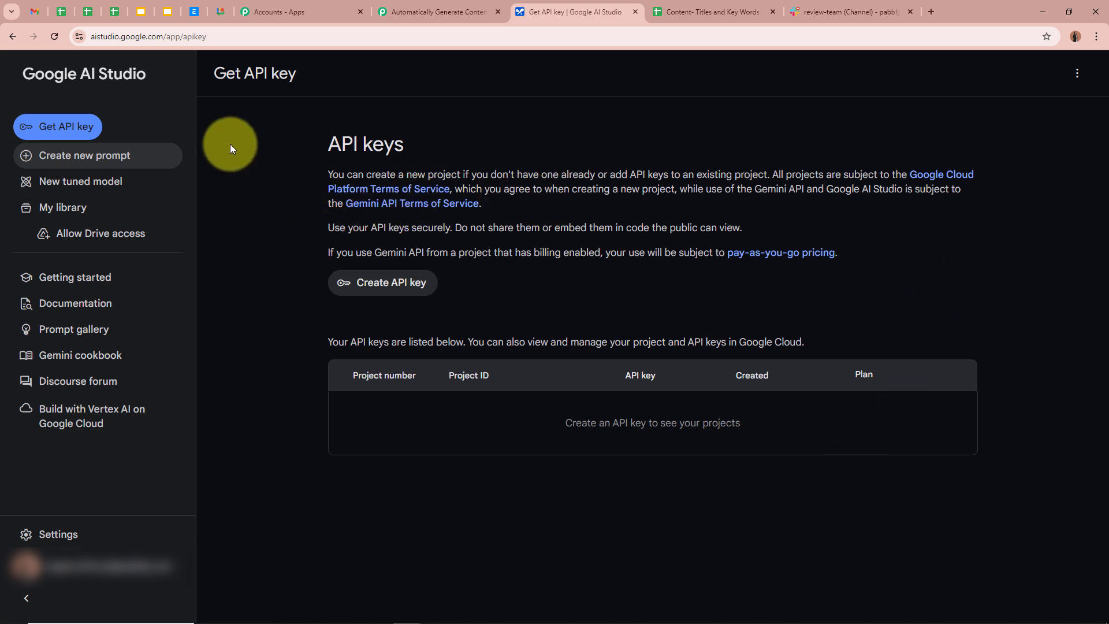
click(383, 282)
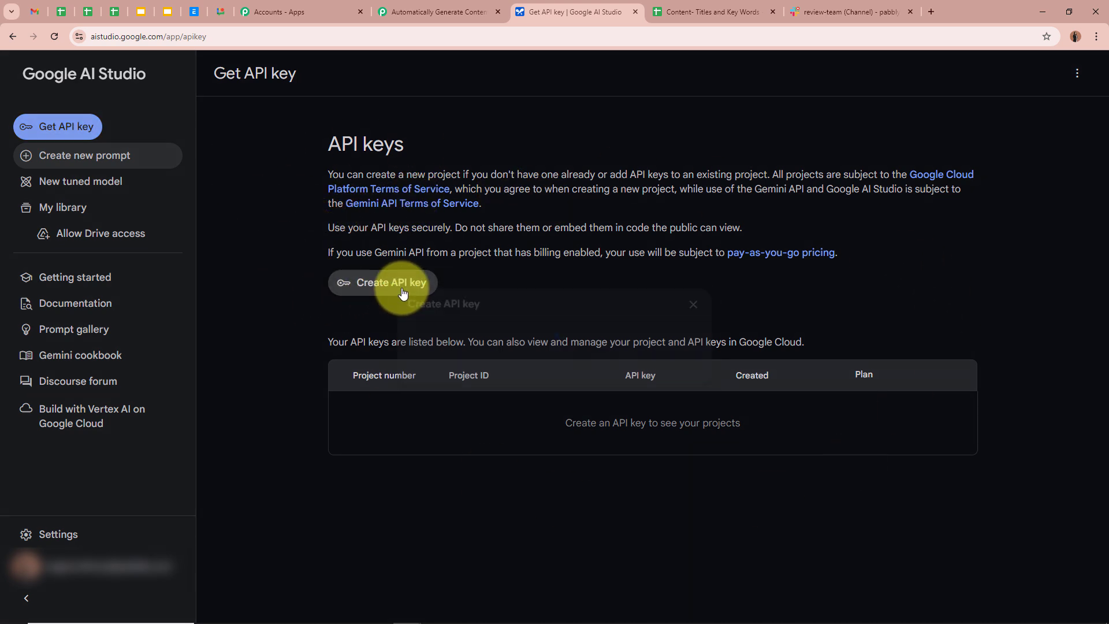
click(639, 352)
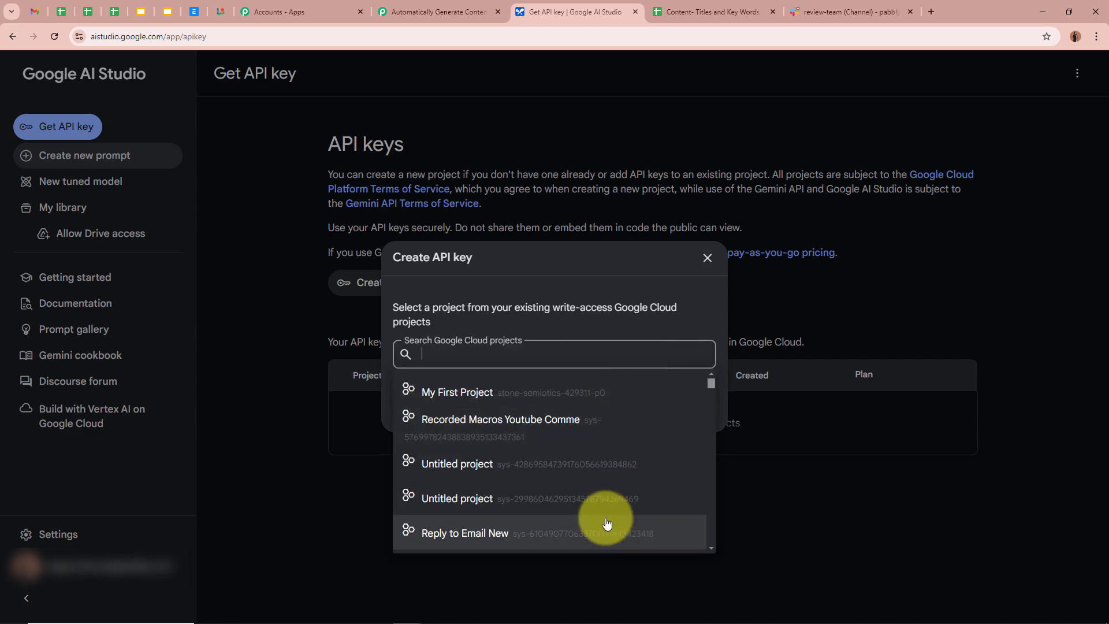
scroll(598, 498, down, 3)
scroll(598, 498, down, 10)
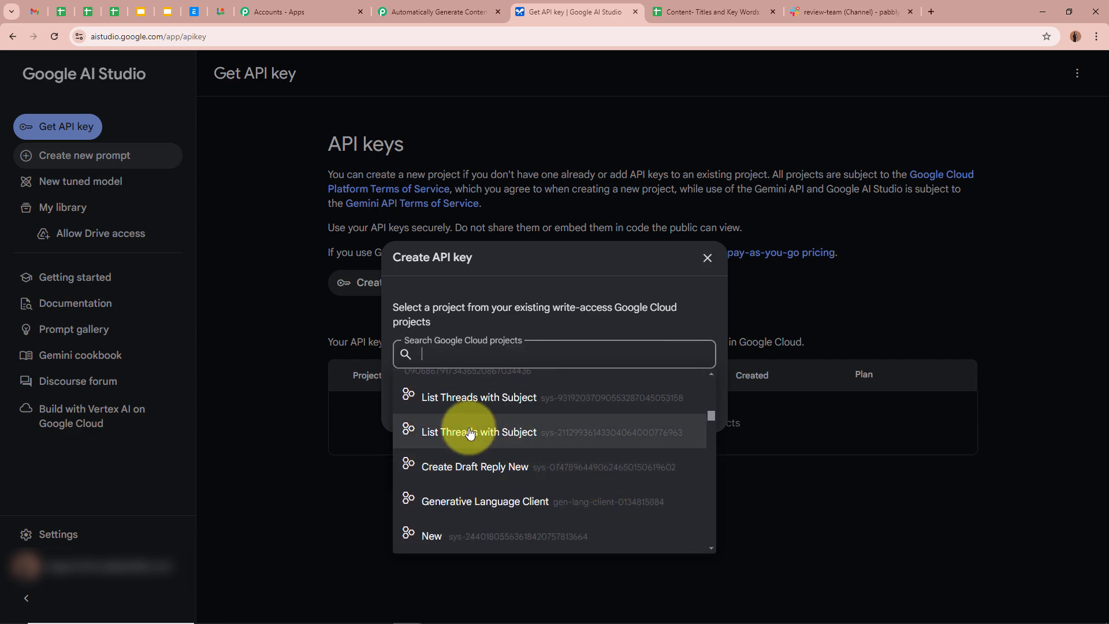
click(466, 508)
click(483, 411)
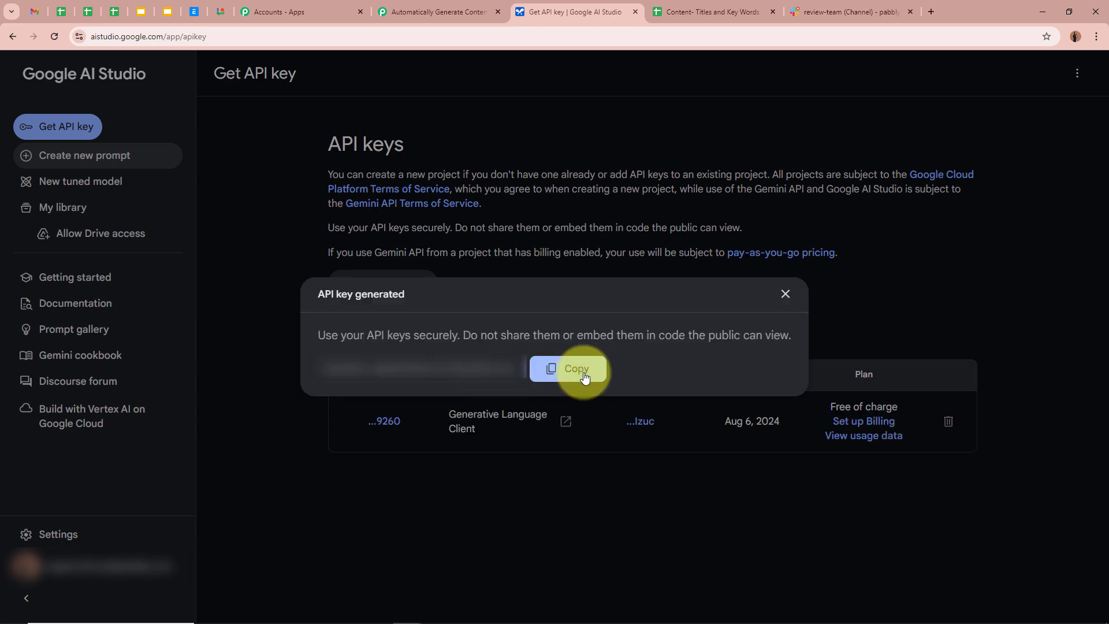
click(584, 368)
Back in Pabbly Connect, paste the API key into the new Google Generative AI connection, save it, and close Google AI Studio
click(421, 11)
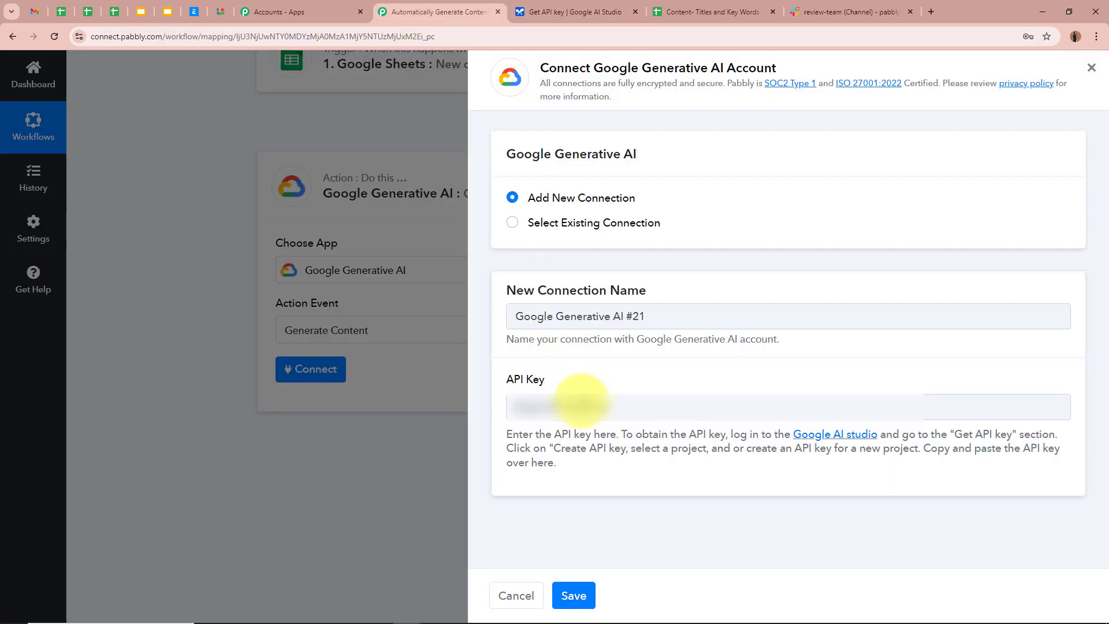
click(581, 405)
key(ctrl+v)
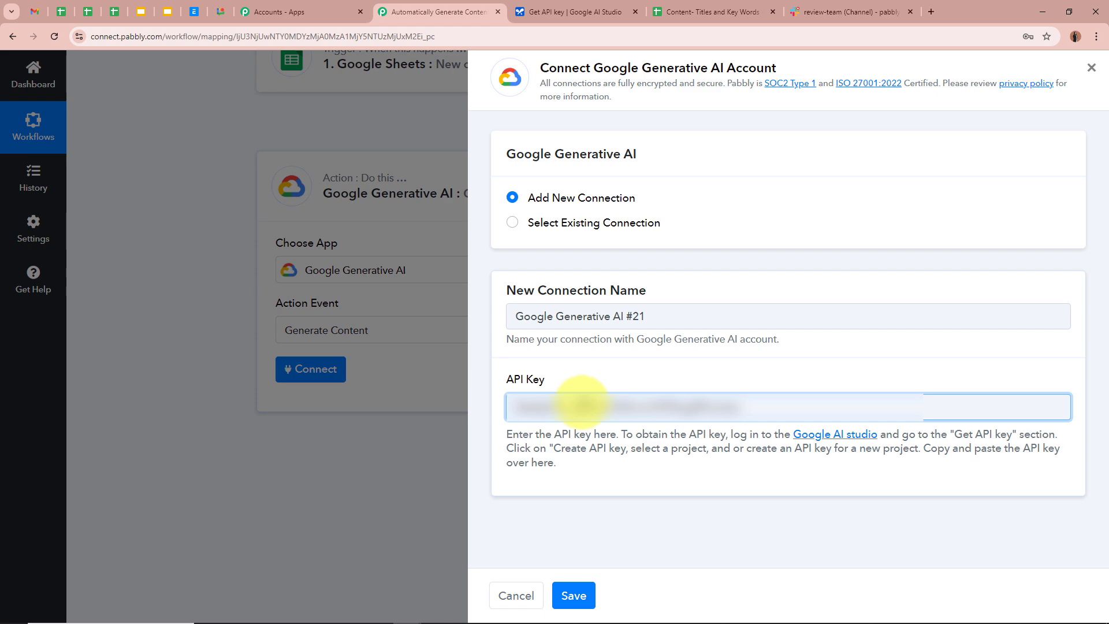
click(584, 584)
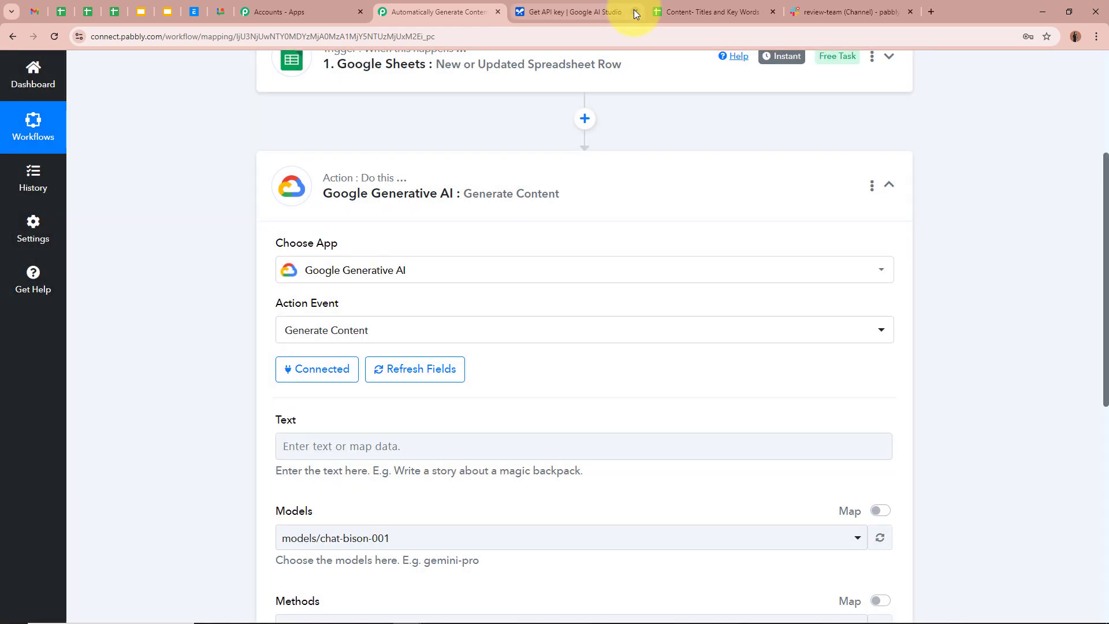
click(635, 12)
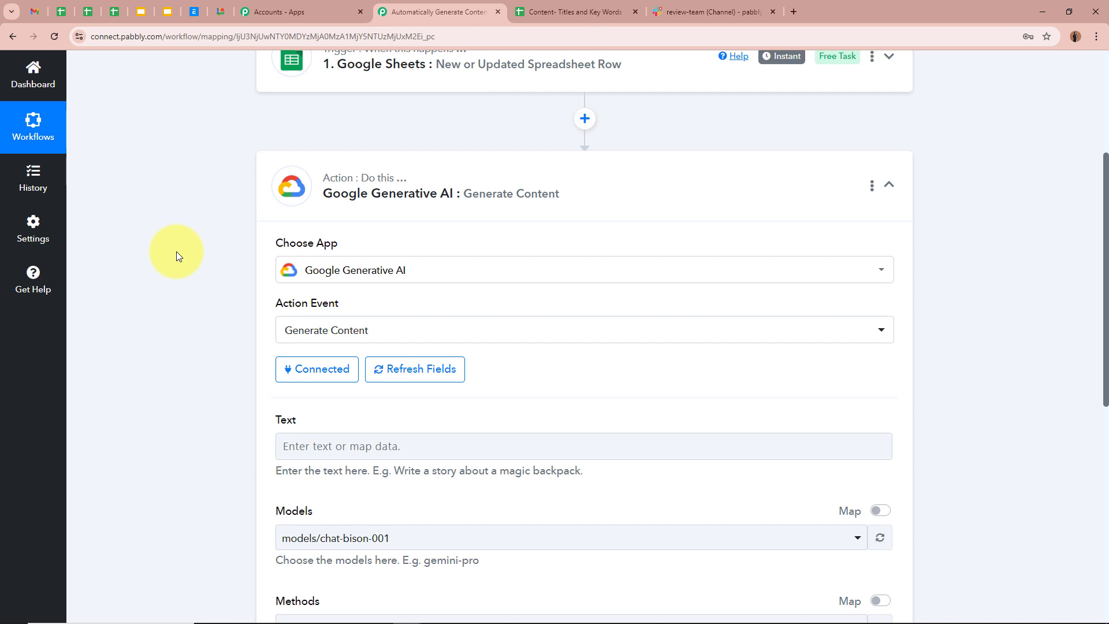
Fill in the trading-company prompt requesting engaging long-paragraph content on title (TITLE) with key words as (KEYWORDS), correcting its wording
scroll(177, 254, down, 3)
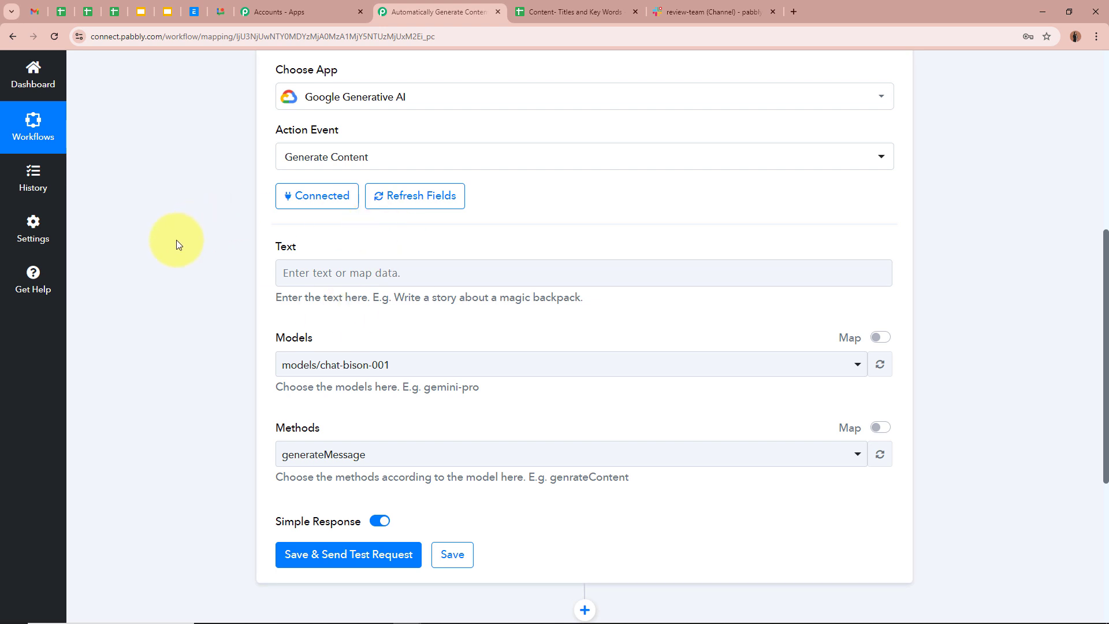
key(ctrl+v)
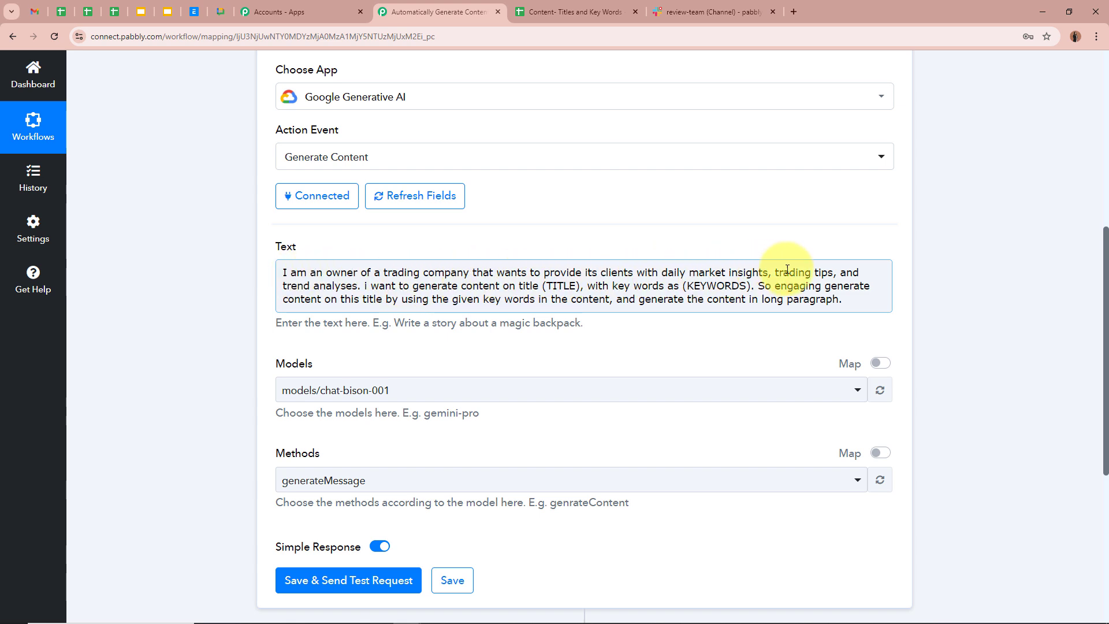
click(363, 283)
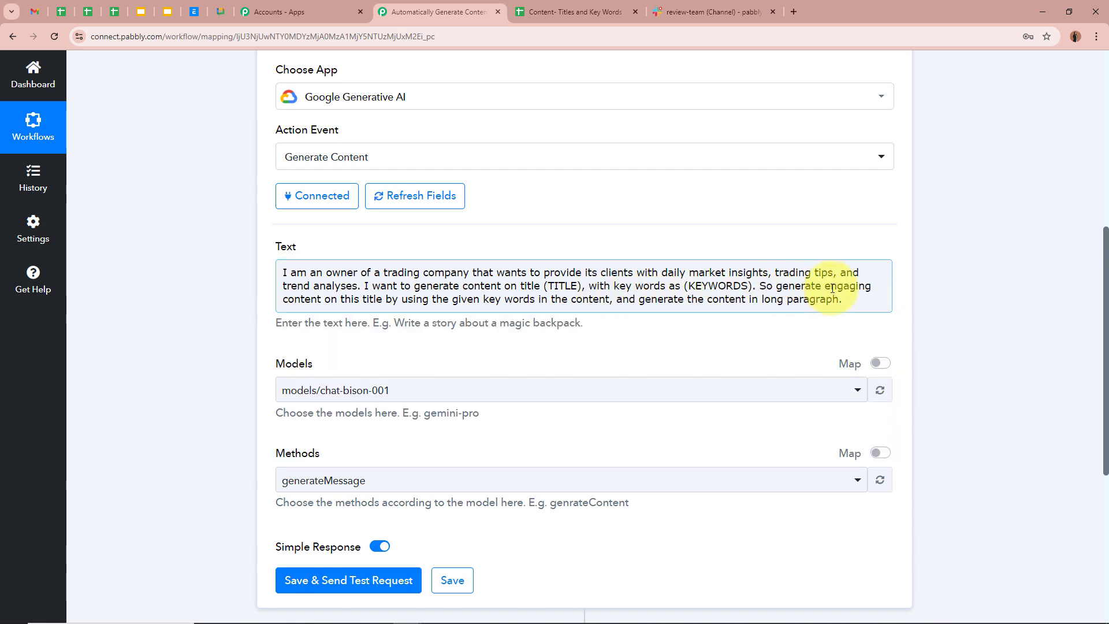
click(323, 310)
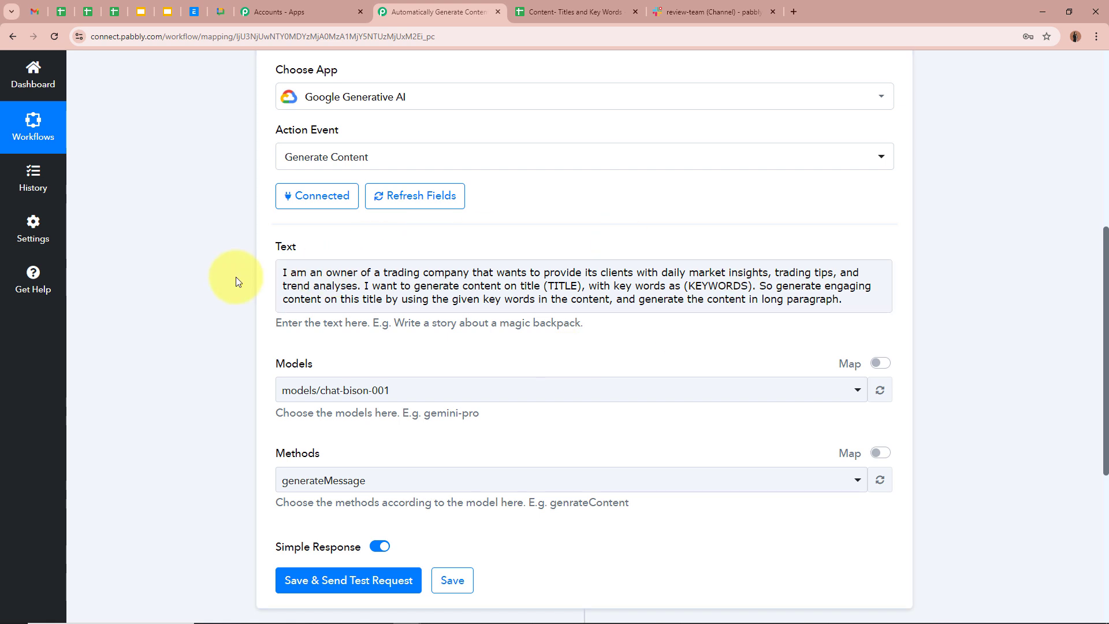
Replace the (TITLE) placeholder in the prompt with the Title value mapped from the Google Sheets trigger
click(544, 287)
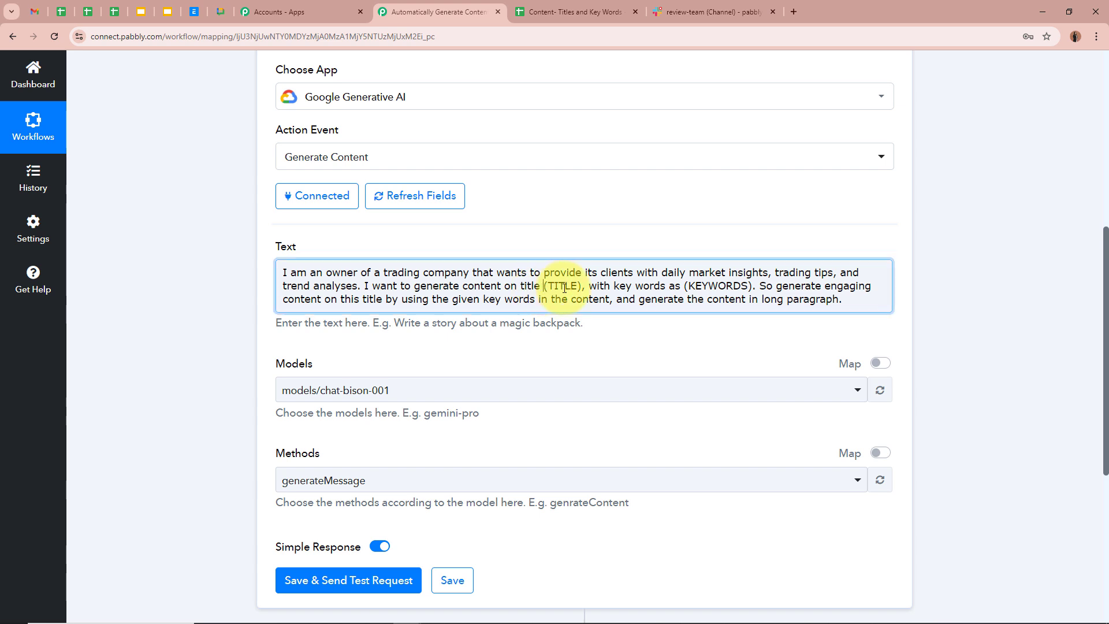
drag(683, 287, 755, 292)
click(750, 285)
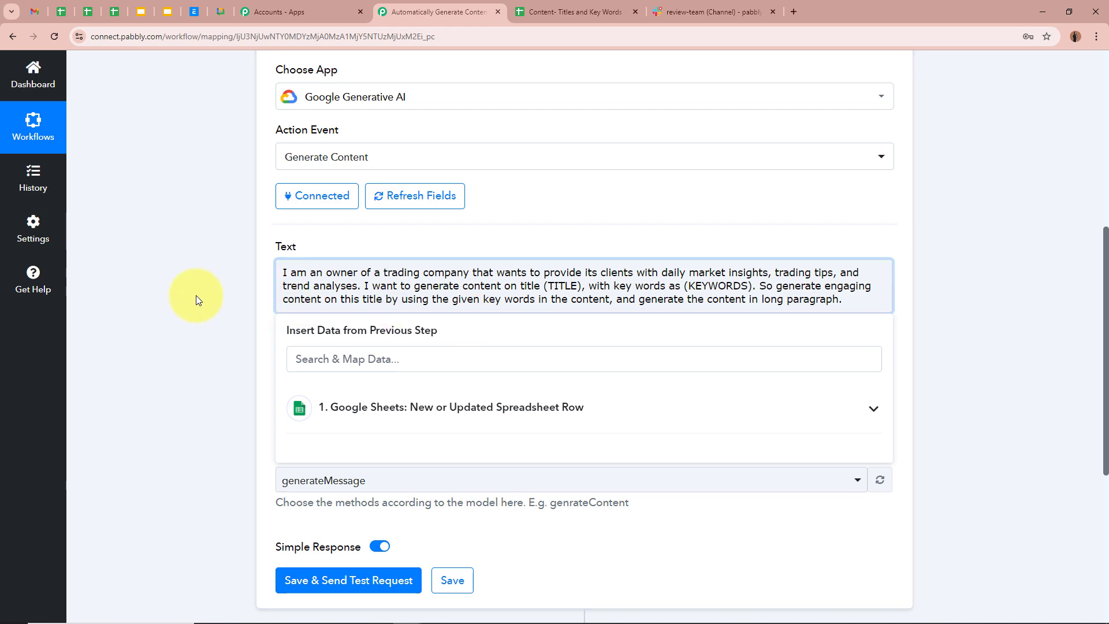
scroll(195, 296, up, 7)
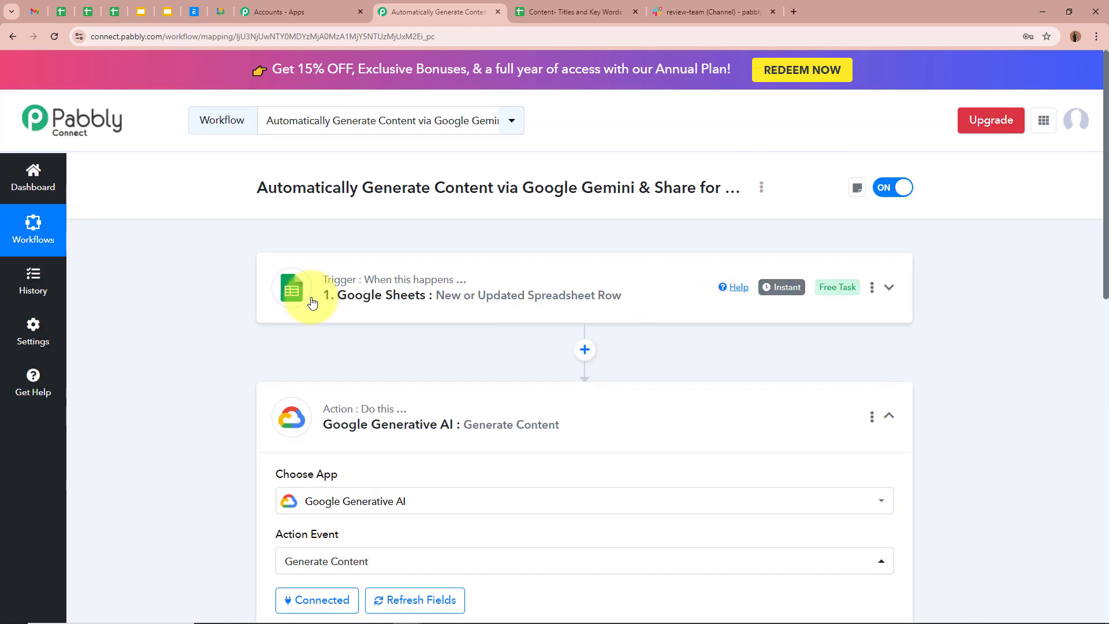
scroll(219, 309, down, 8)
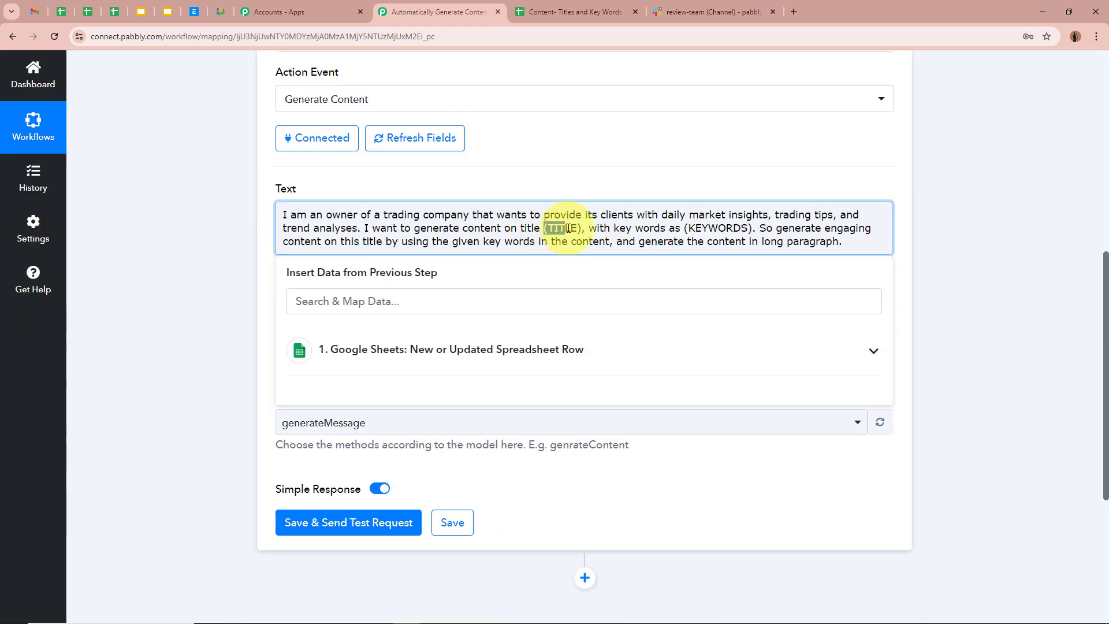
key(BackSpace)
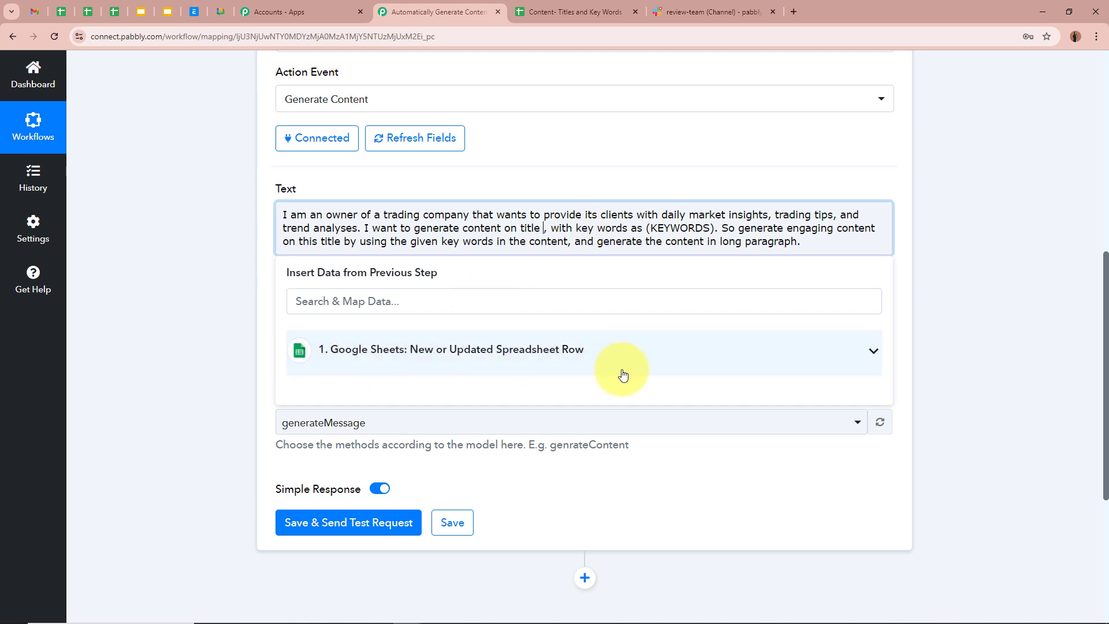
click(623, 359)
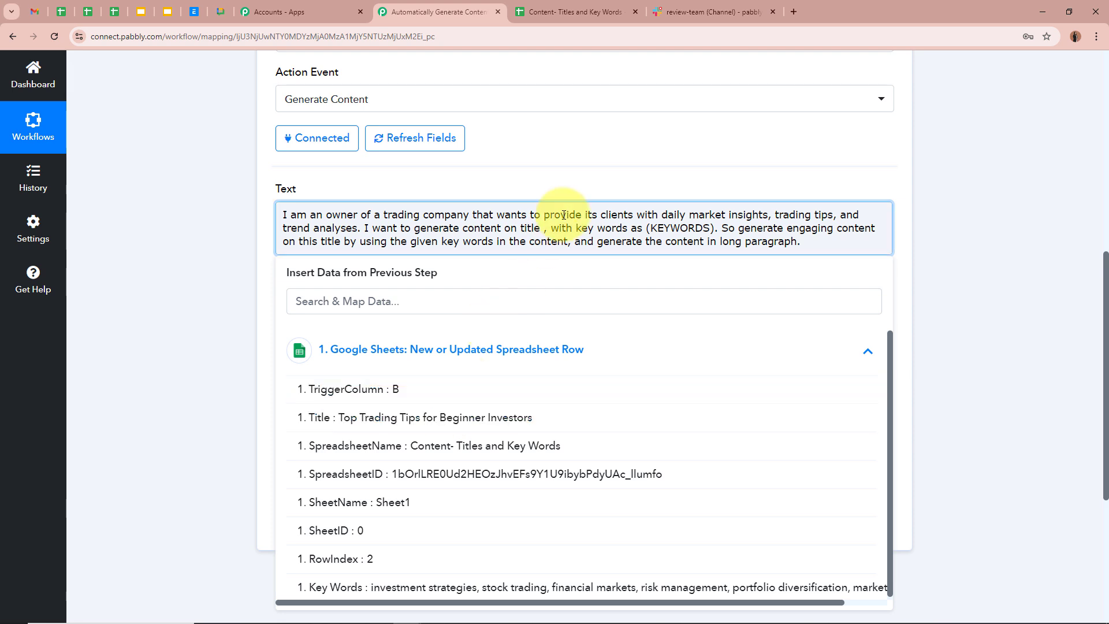
click(476, 422)
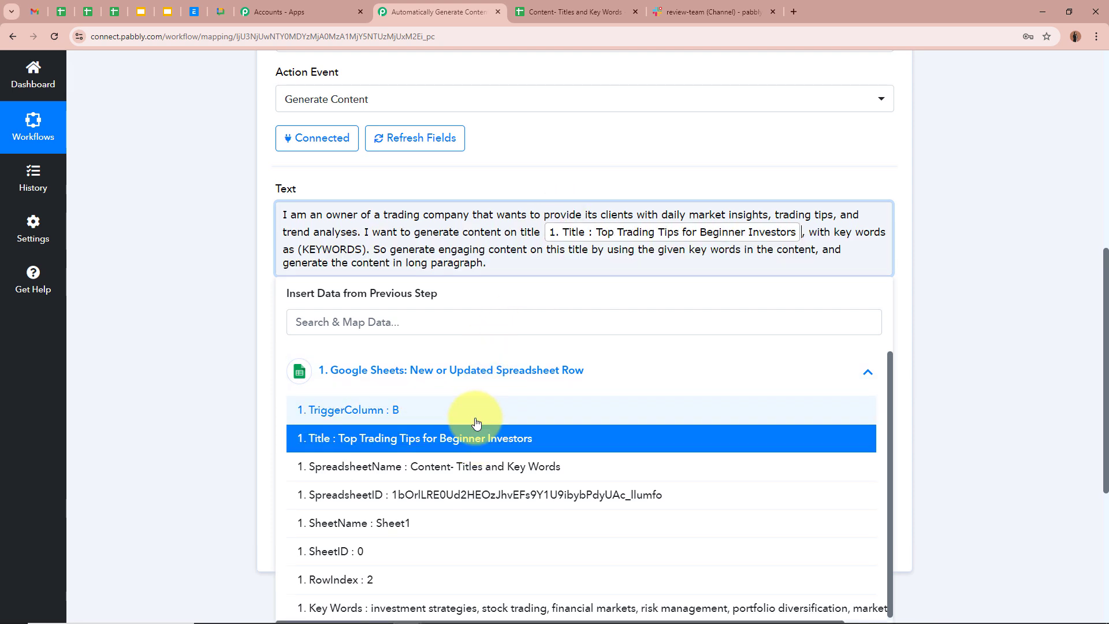
Replace the (KEYWORDS) placeholder in the prompt with the Key Words value mapped from the Google Sheets trigger
click(181, 286)
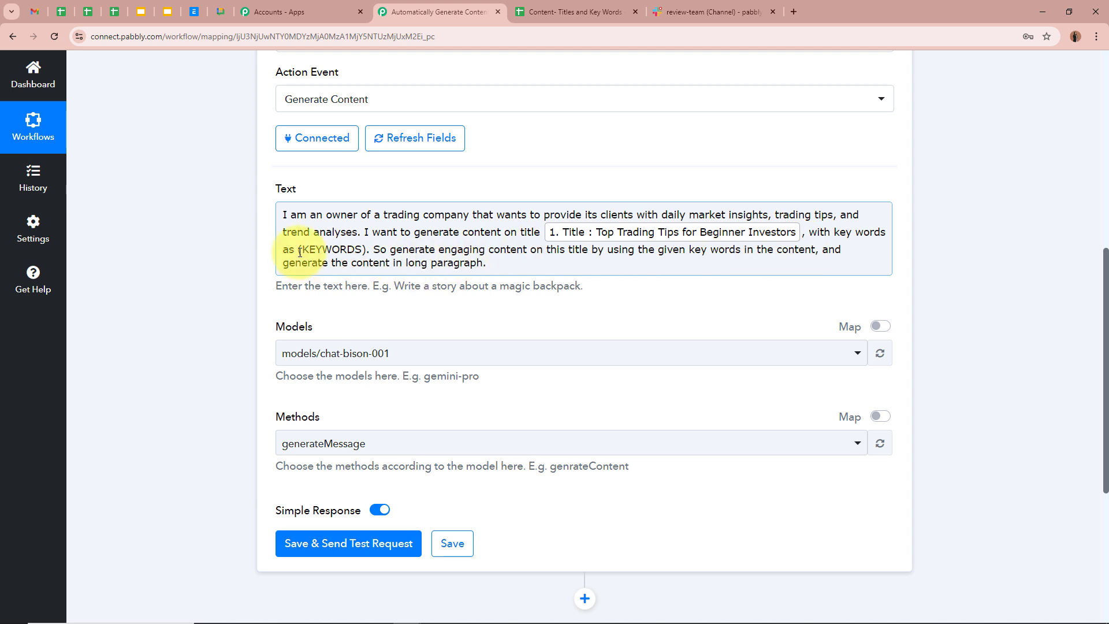
drag(298, 251, 367, 250)
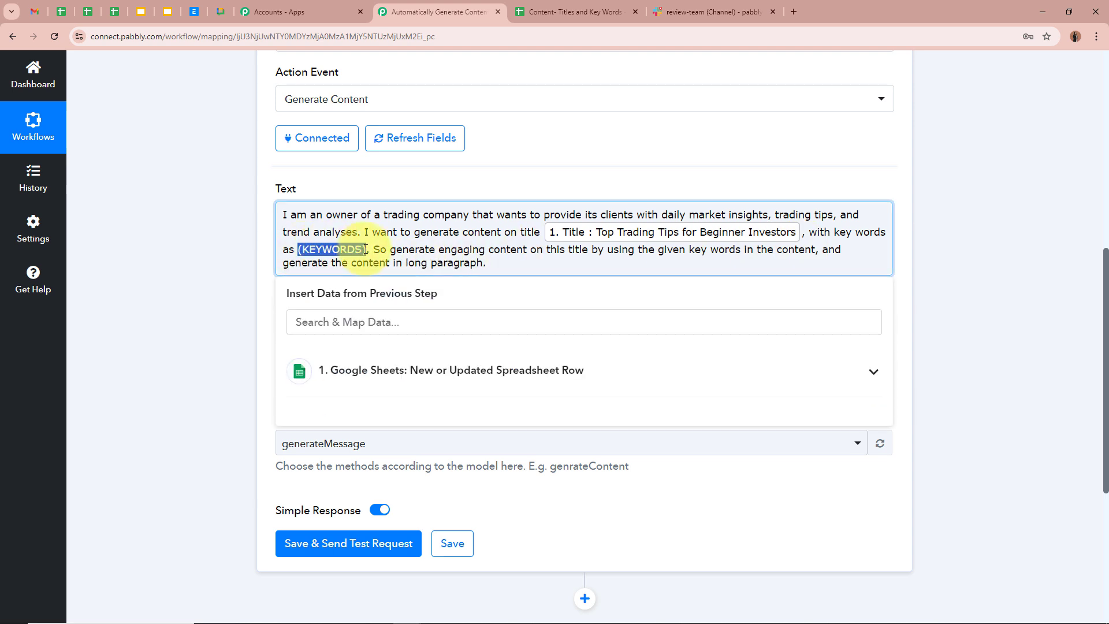
click(453, 379)
scroll(502, 566, down, 1)
click(500, 578)
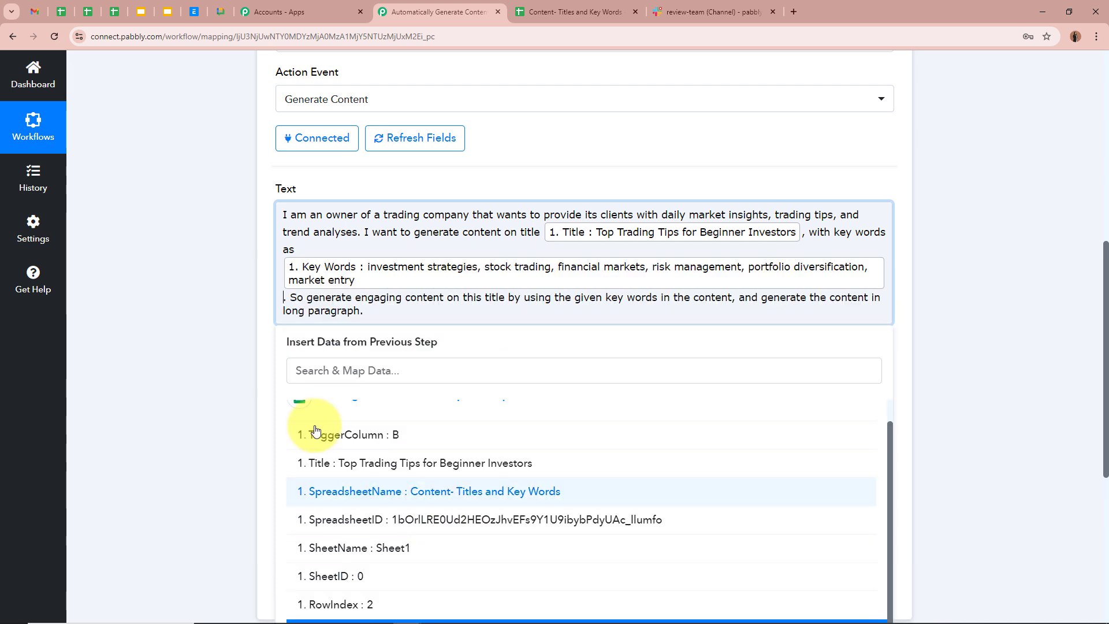
click(208, 270)
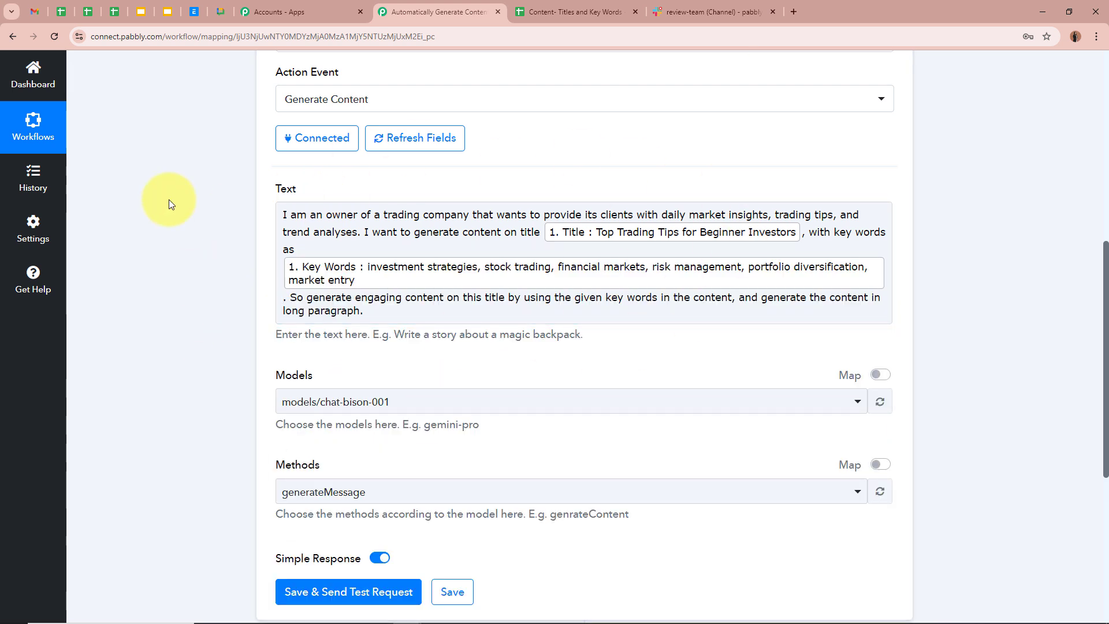
Set the model to models/gemini-pro and the method to generateContent
scroll(170, 191, down, 3)
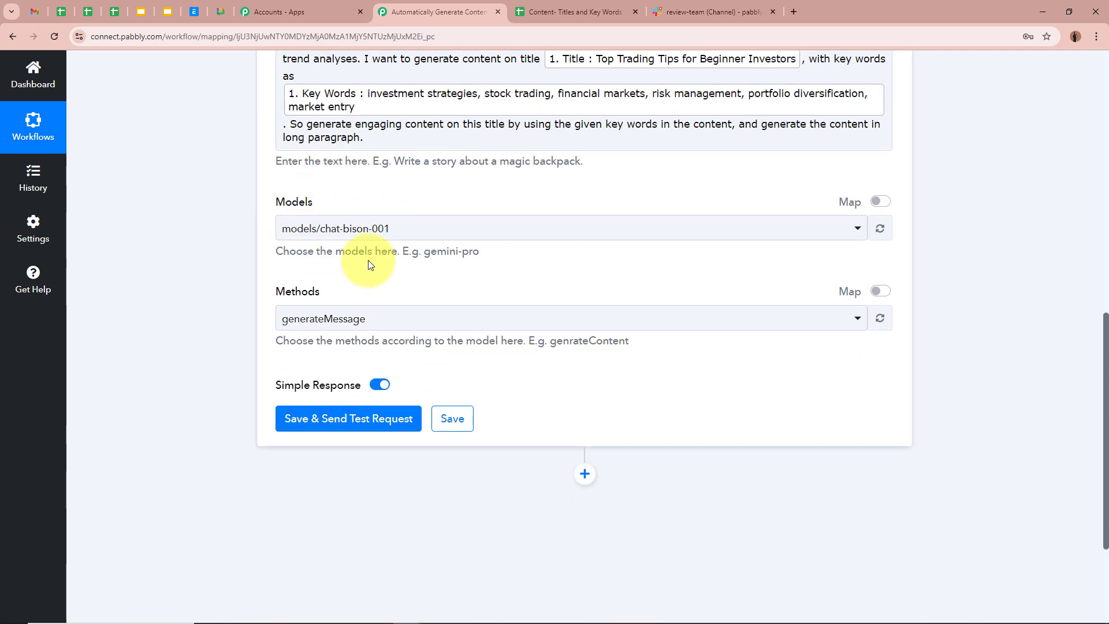
click(425, 230)
click(433, 426)
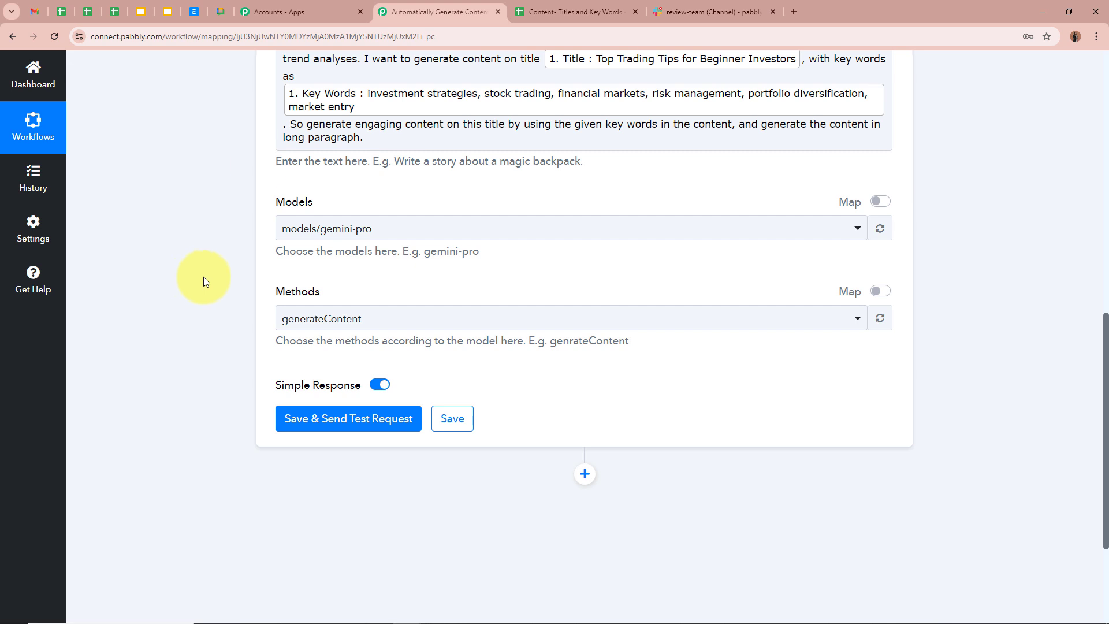
click(366, 323)
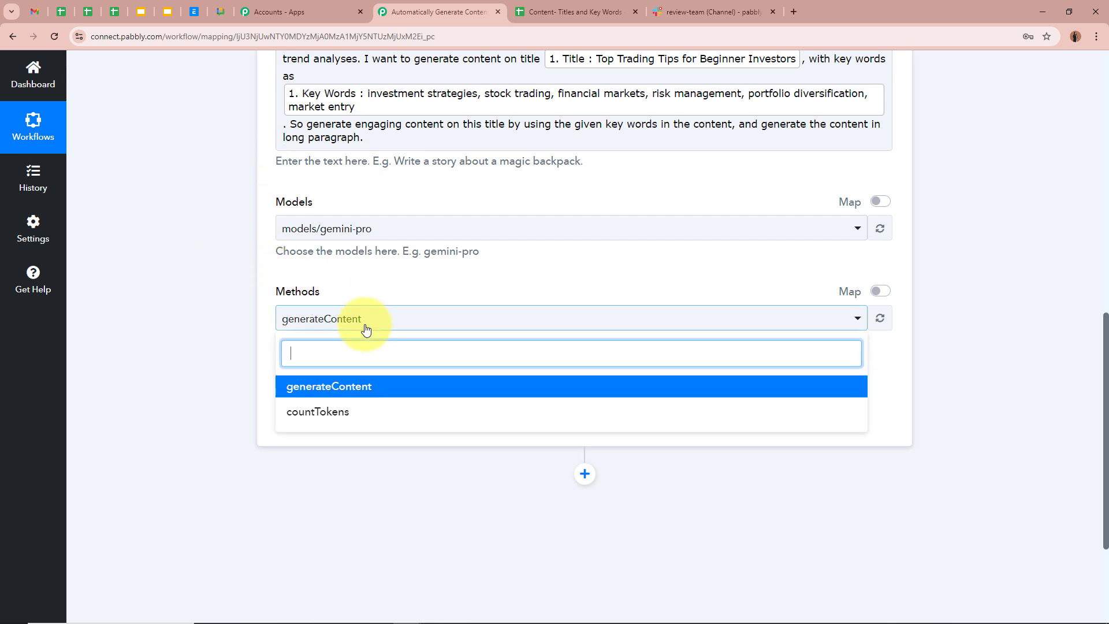
click(371, 386)
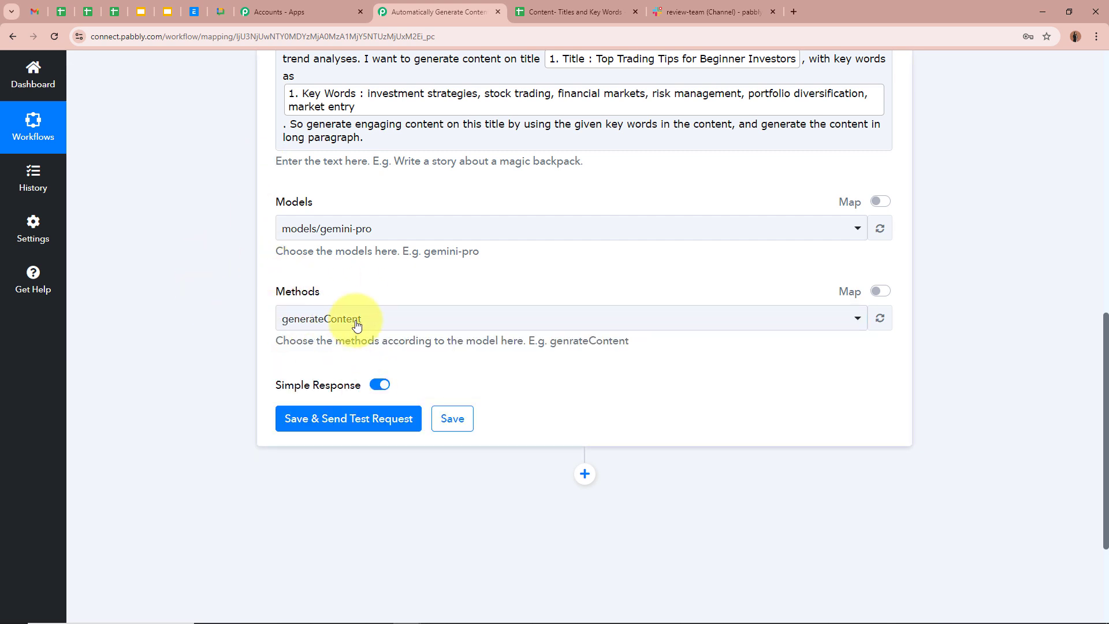
Review the Generate Content settings, save the step and send a test request
scroll(252, 278, up, 4)
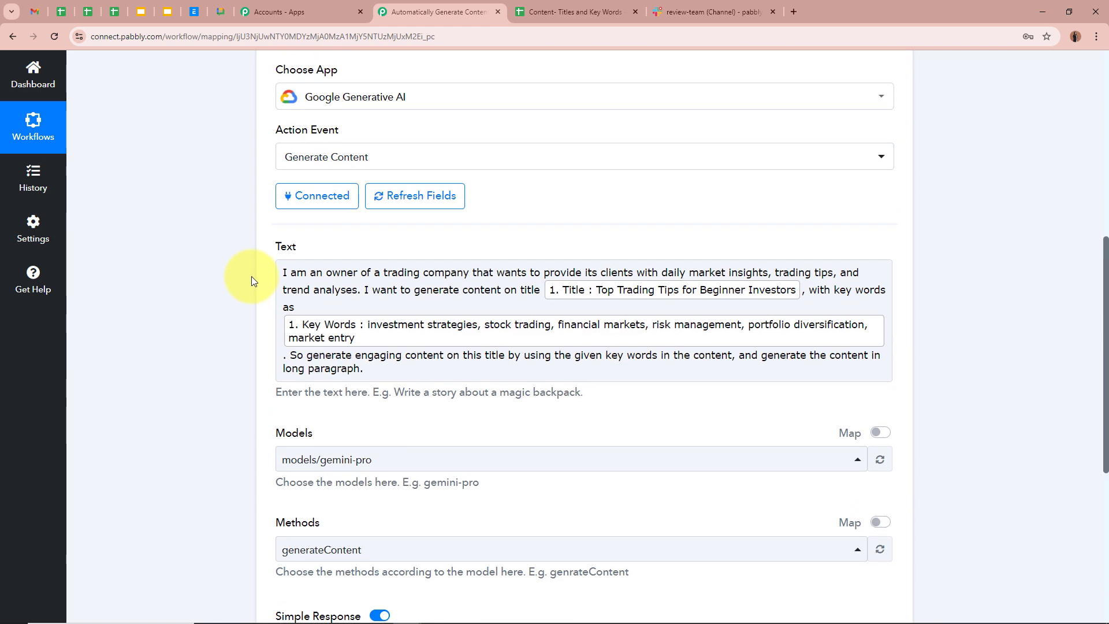
scroll(367, 433, down, 4)
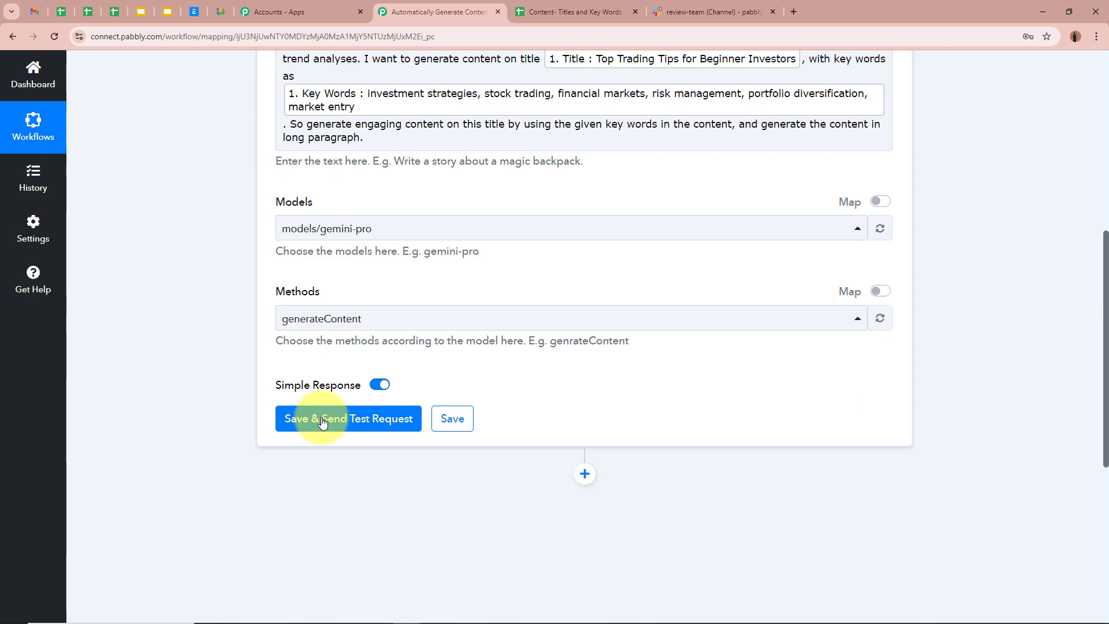
click(349, 421)
scroll(221, 373, down, 2)
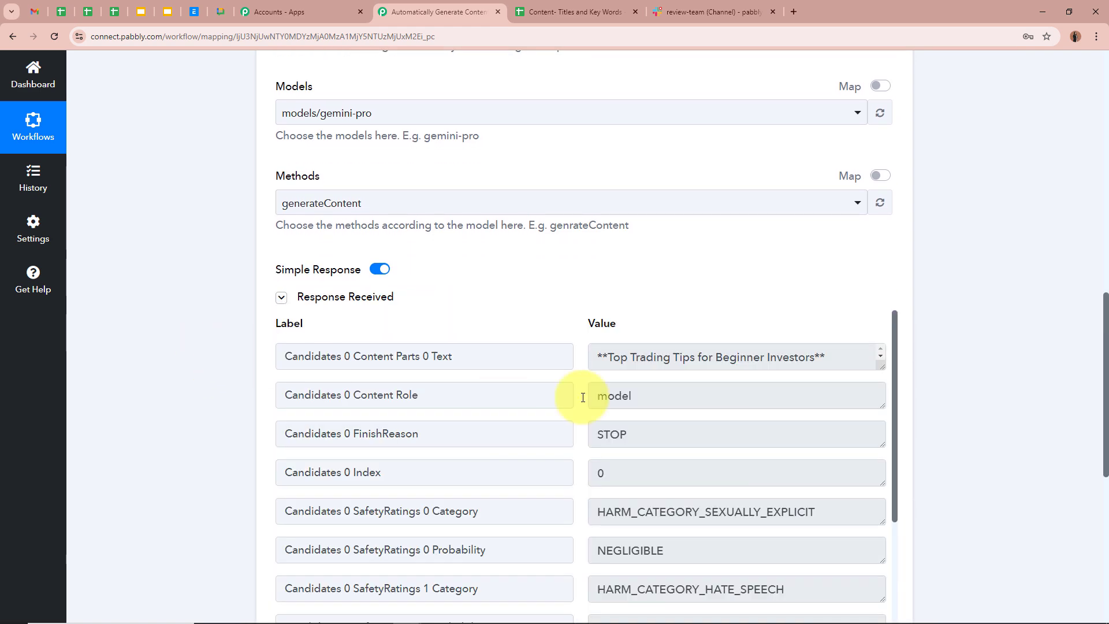
Enlarge the generated text value in the received response and examine its heading and body content
scroll(951, 384, down, 3)
drag(881, 192, 881, 481)
drag(599, 184, 823, 185)
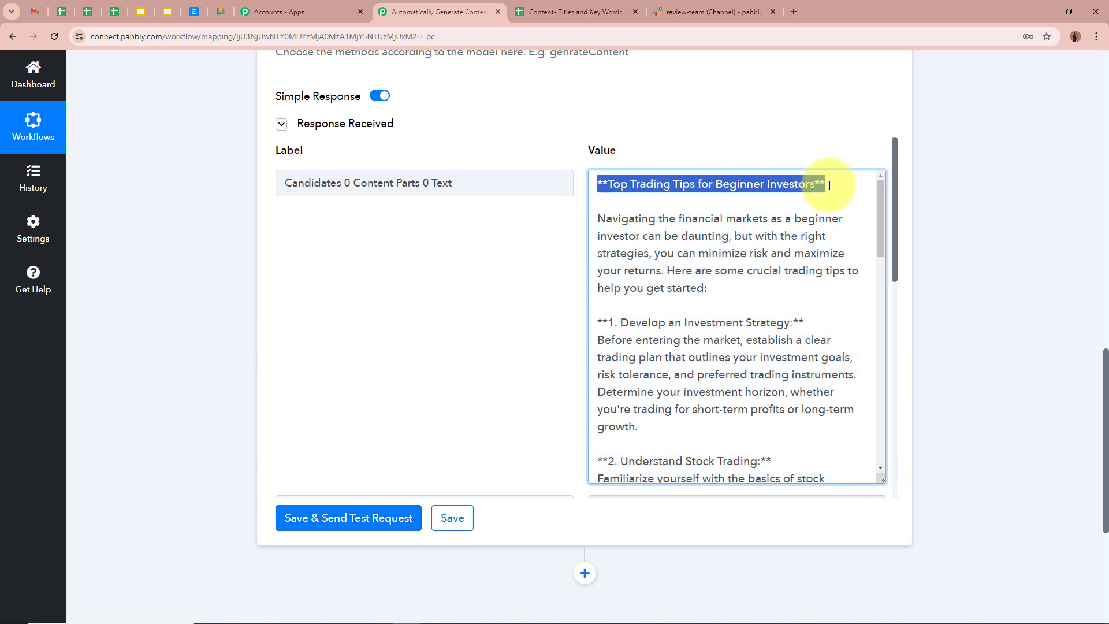
click(829, 186)
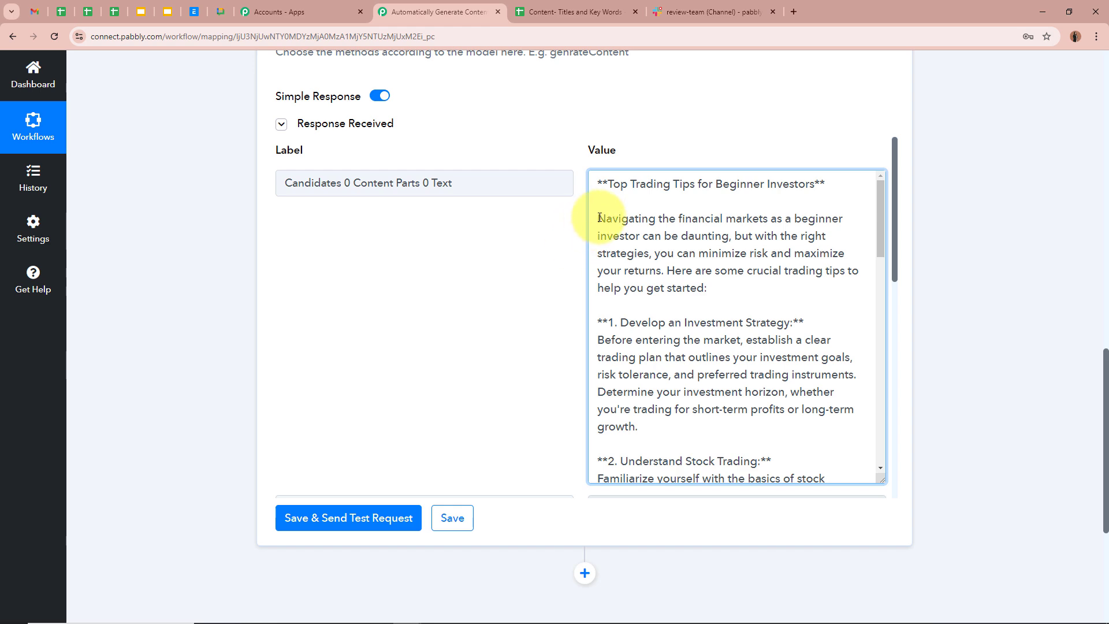
drag(598, 218, 966, 273)
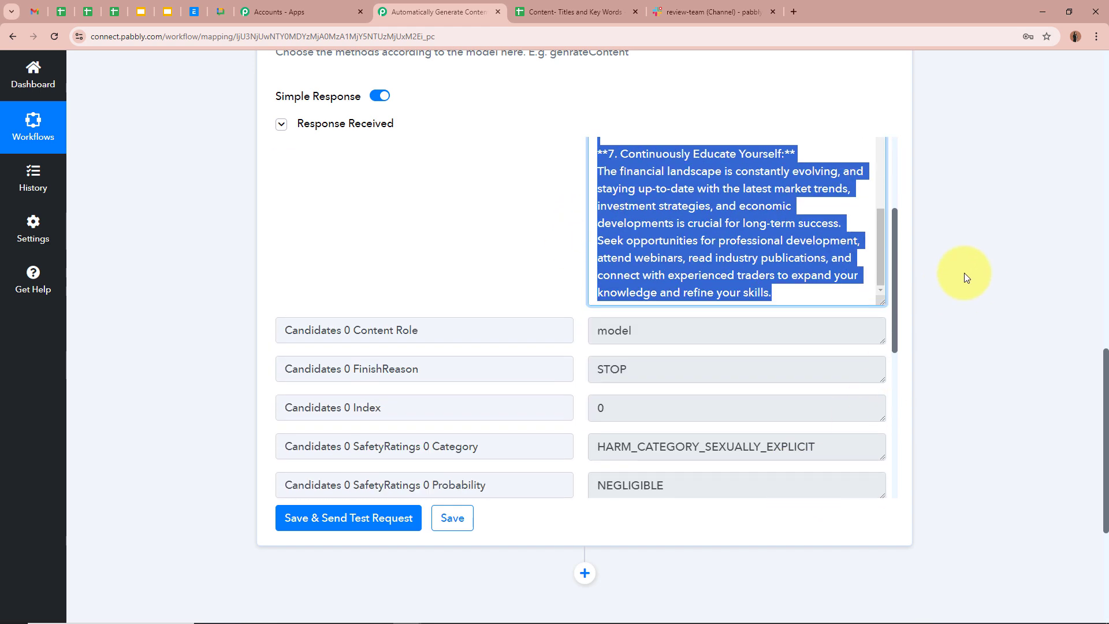
Collapse the Google Generative AI step and view the review-team channel in Slack before returning to the workflow
click(985, 261)
scroll(982, 262, up, 13)
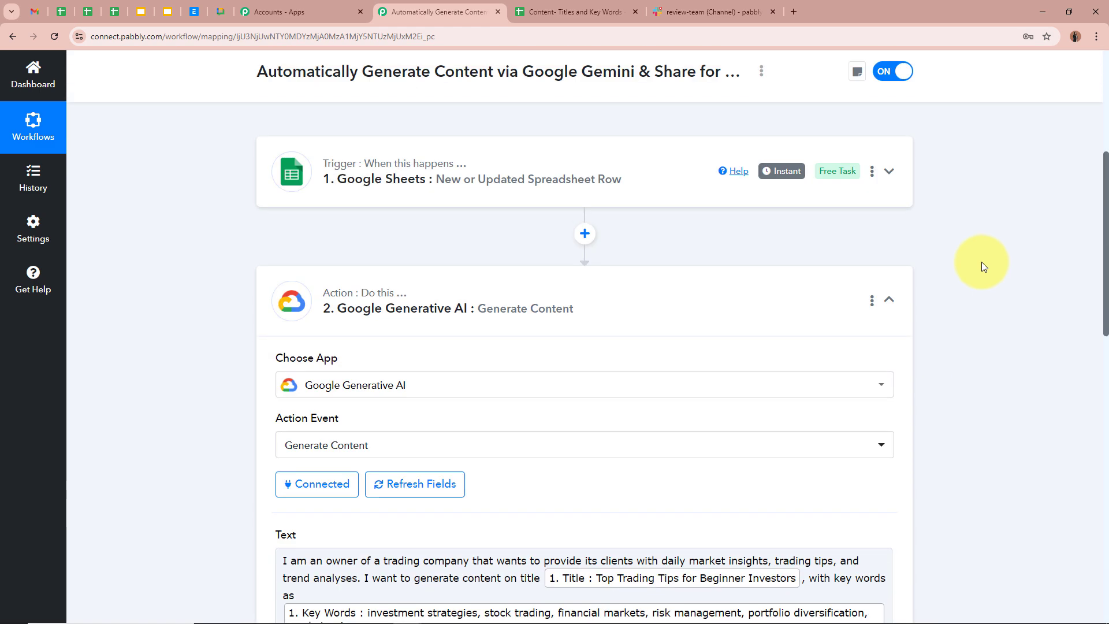
click(720, 311)
scroll(162, 285, up, 2)
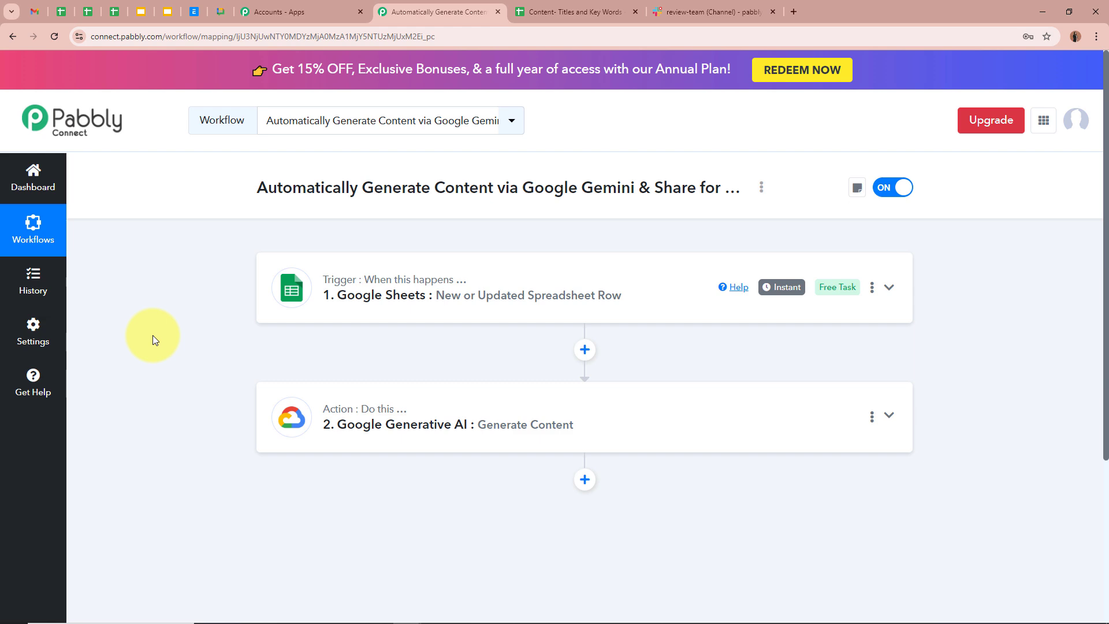
click(739, 12)
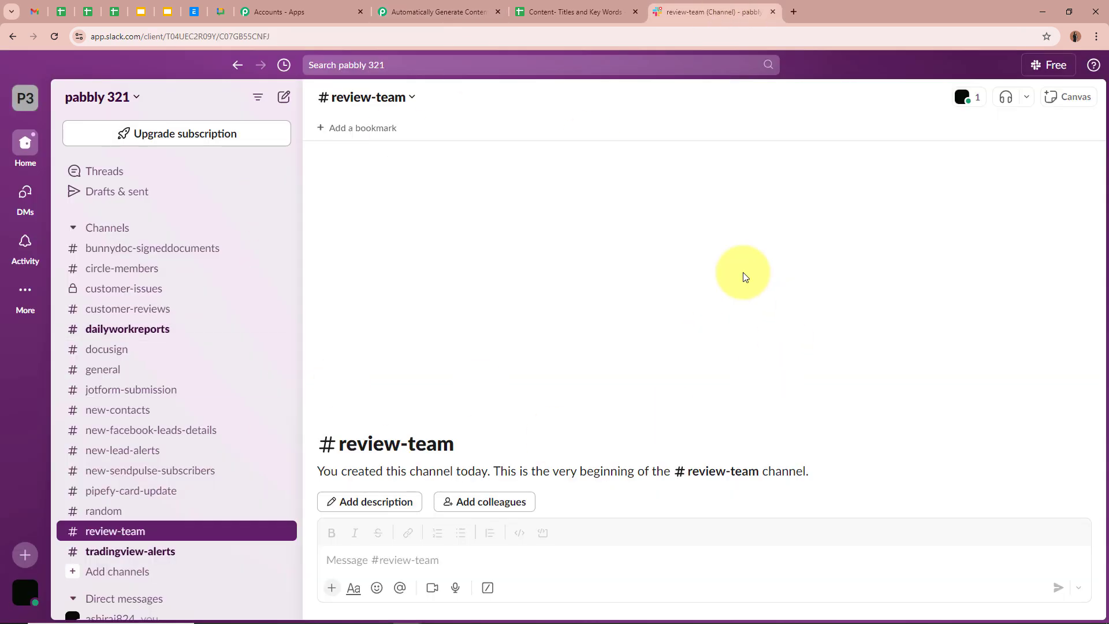
click(422, 11)
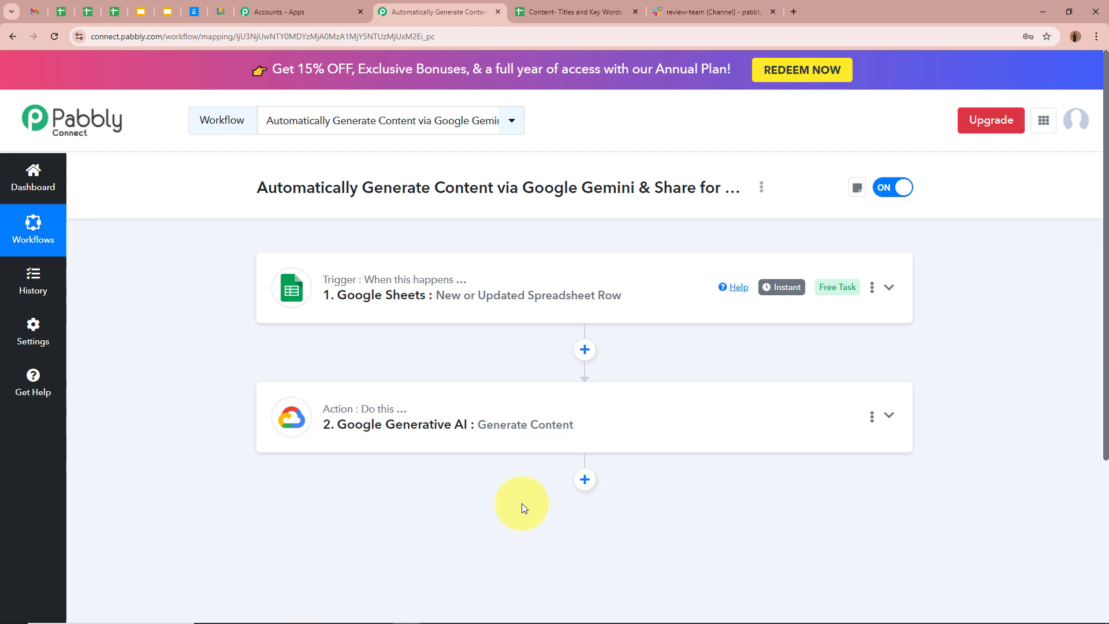
Add a Slack action after the Google Generative AI step with the Send Channel Message event
click(585, 480)
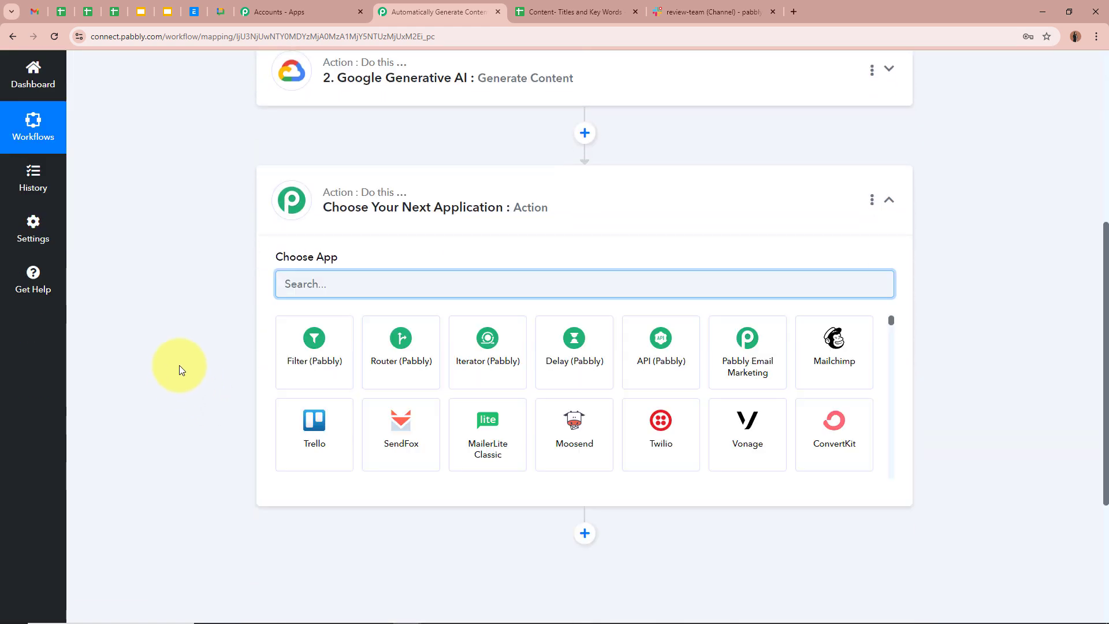
click(383, 278)
text(Slack)
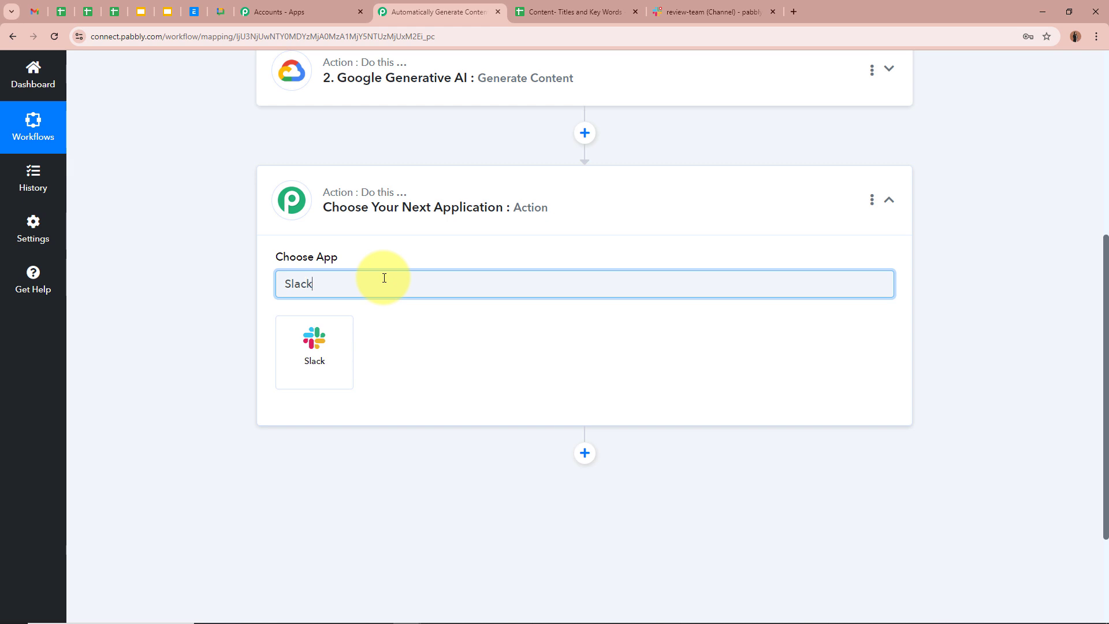
click(307, 361)
click(319, 346)
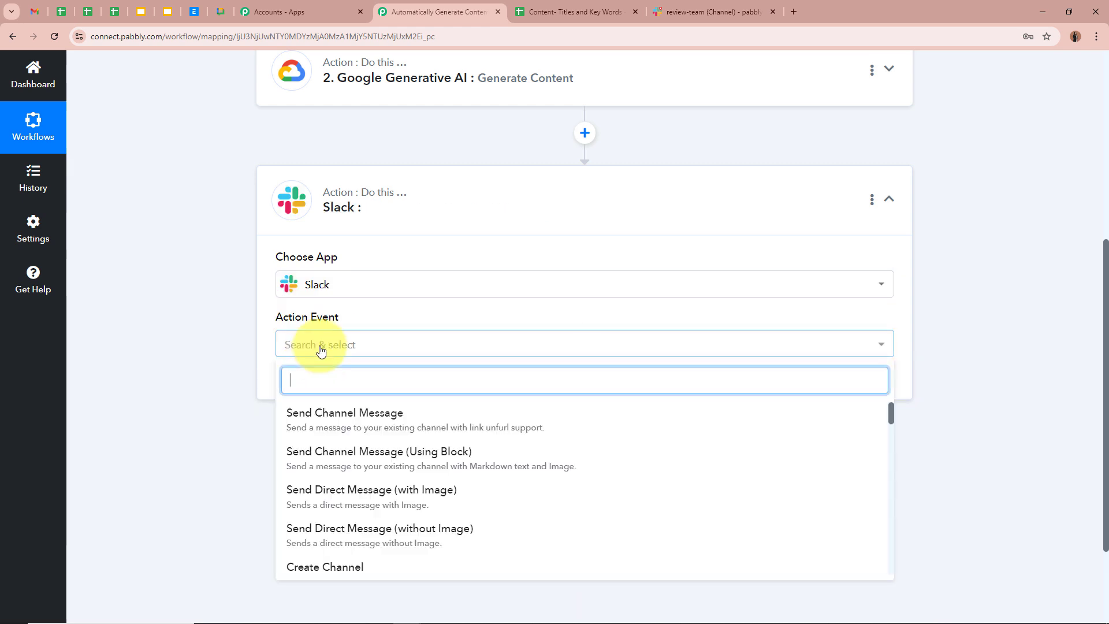
click(330, 425)
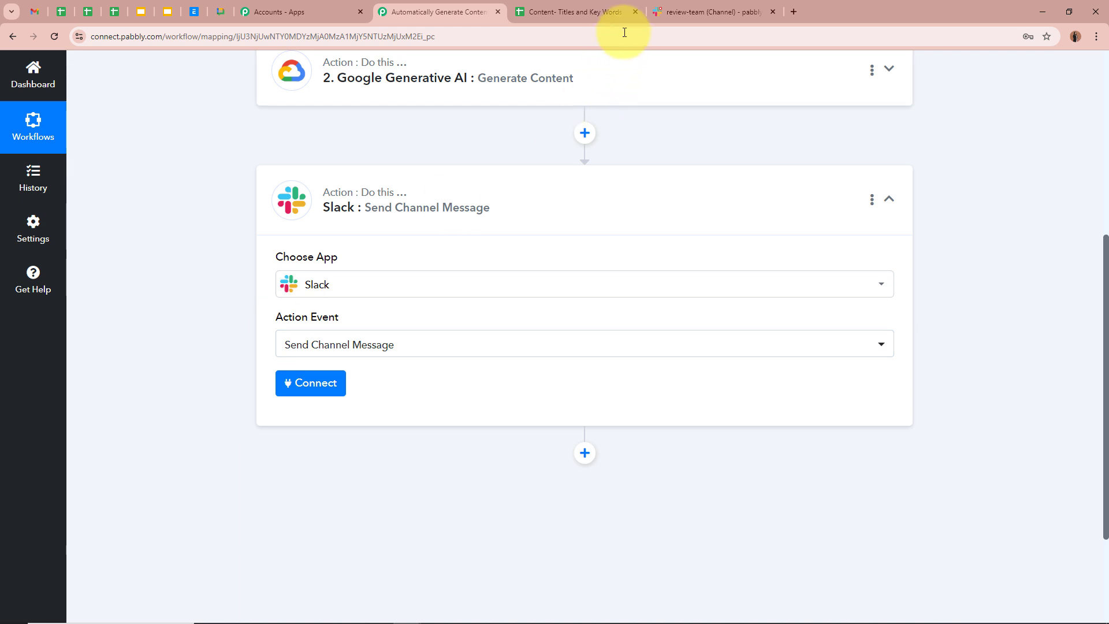
Check the Slack workspace and authorize a new Slack connection with token type bot, allowing access to the pabbly 321 workspace
click(670, 12)
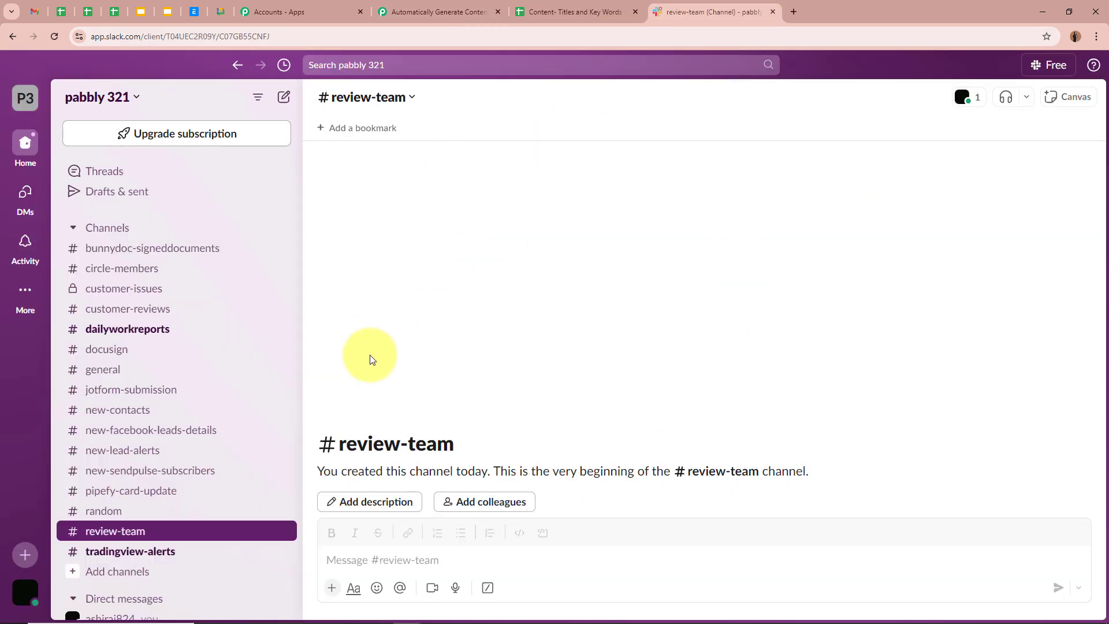
click(447, 11)
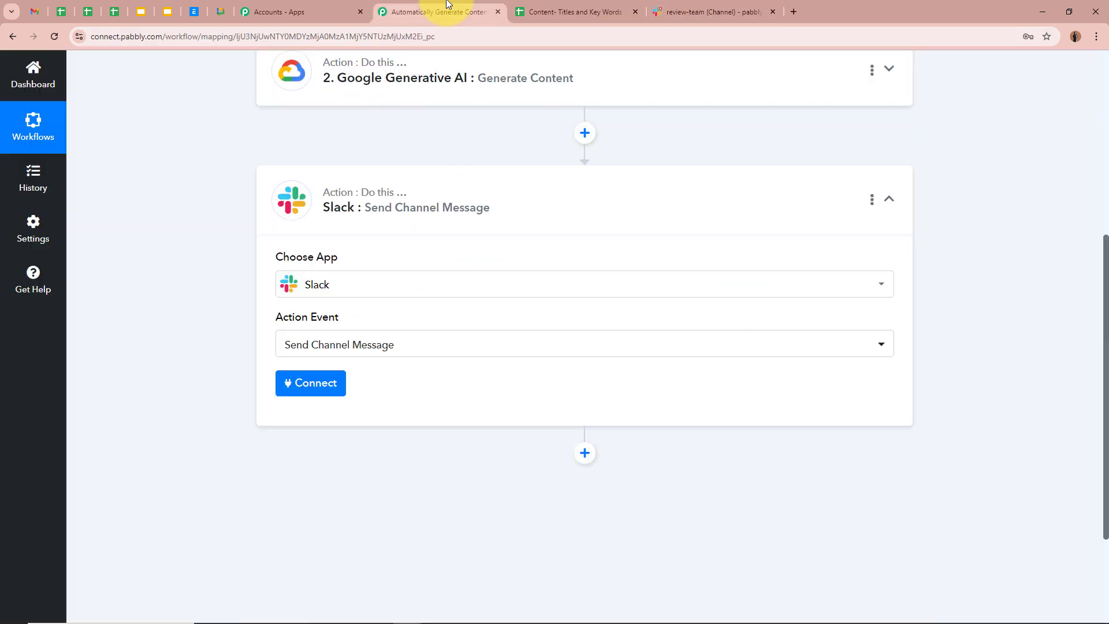
scroll(192, 310, down, 1)
click(321, 327)
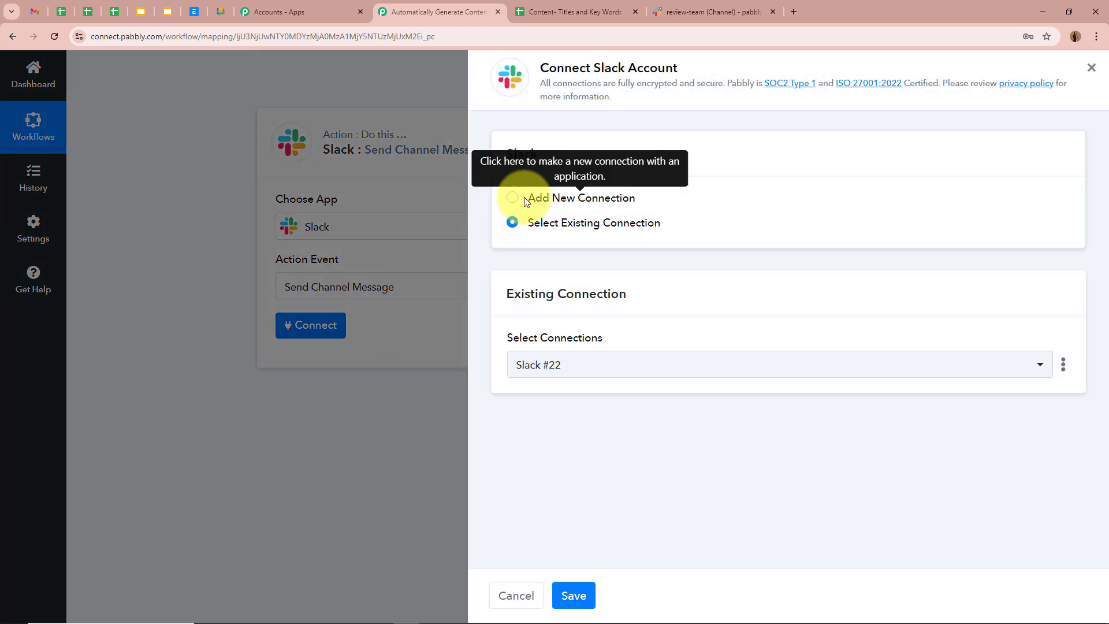
click(560, 199)
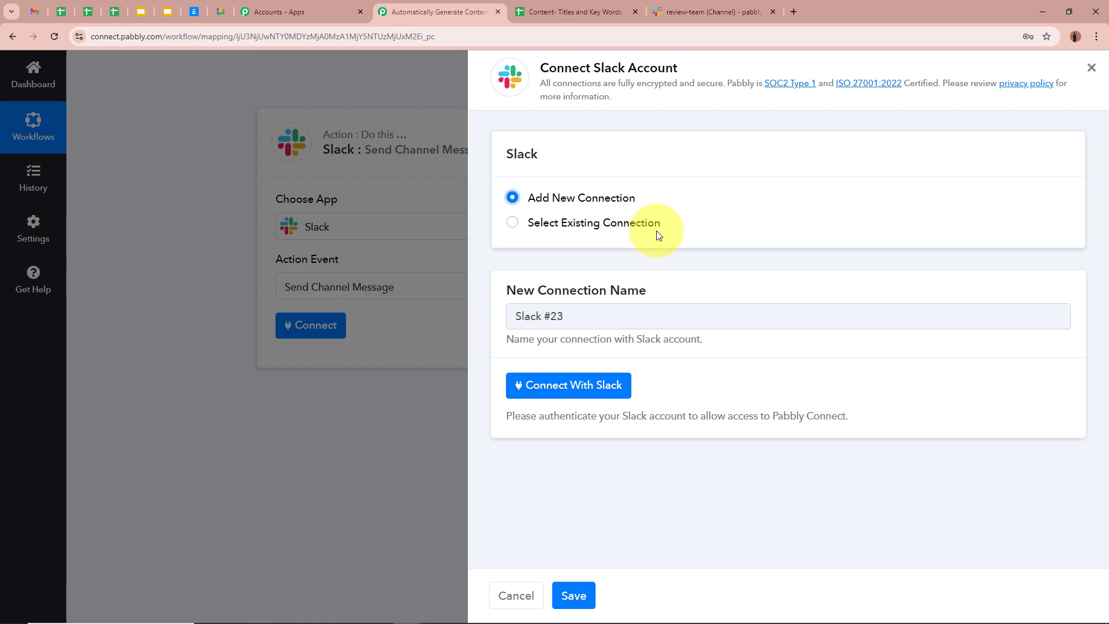
click(569, 384)
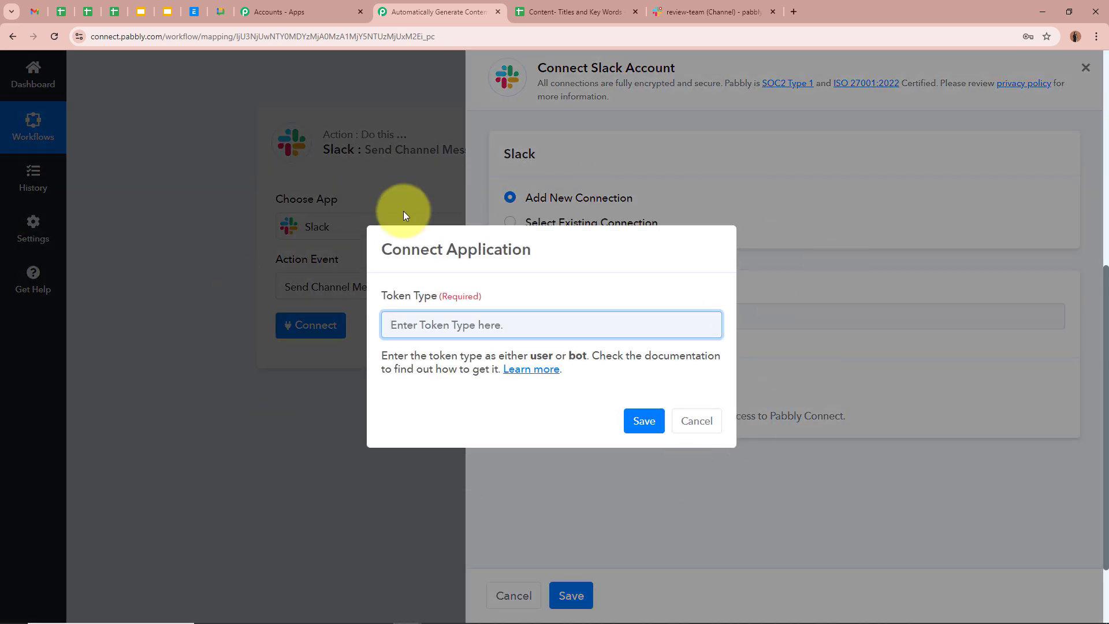
drag(371, 292, 457, 297)
click(448, 330)
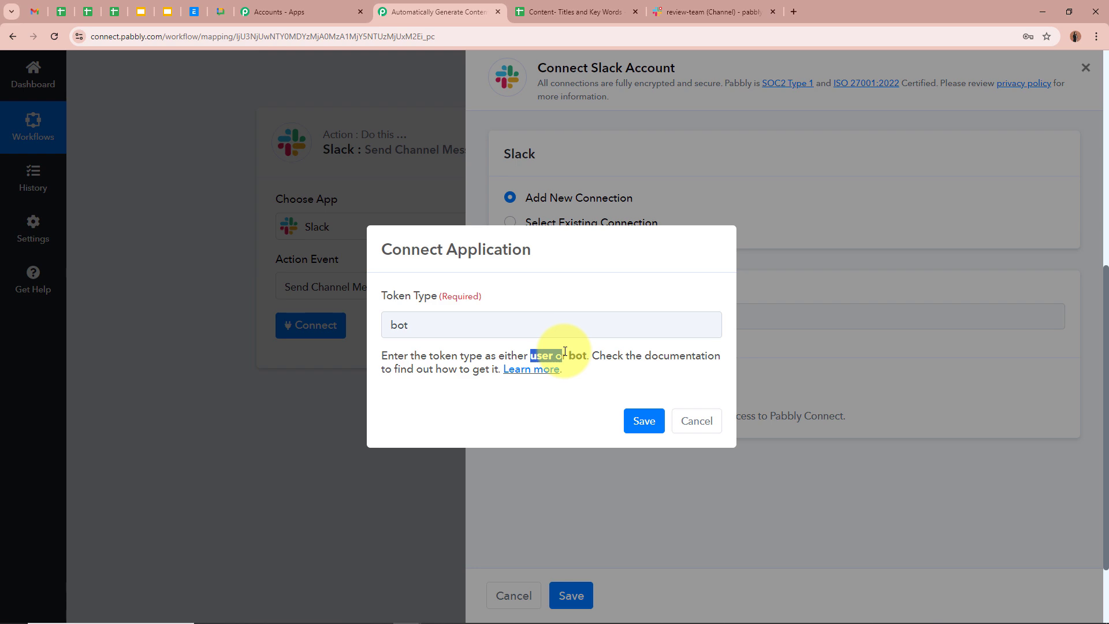
click(644, 421)
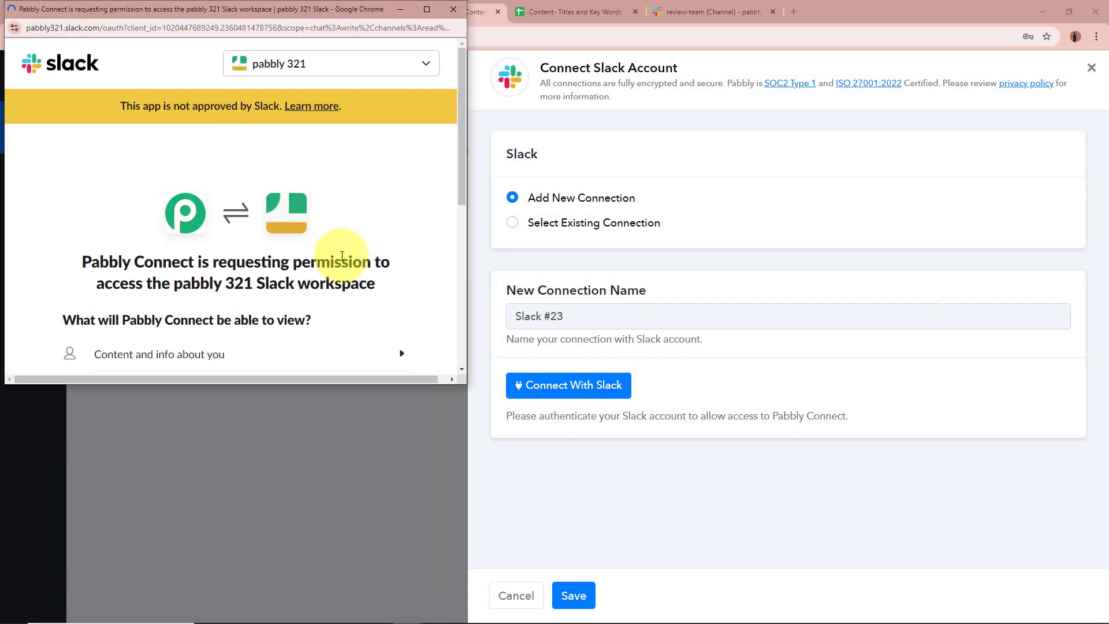
scroll(342, 255, down, 5)
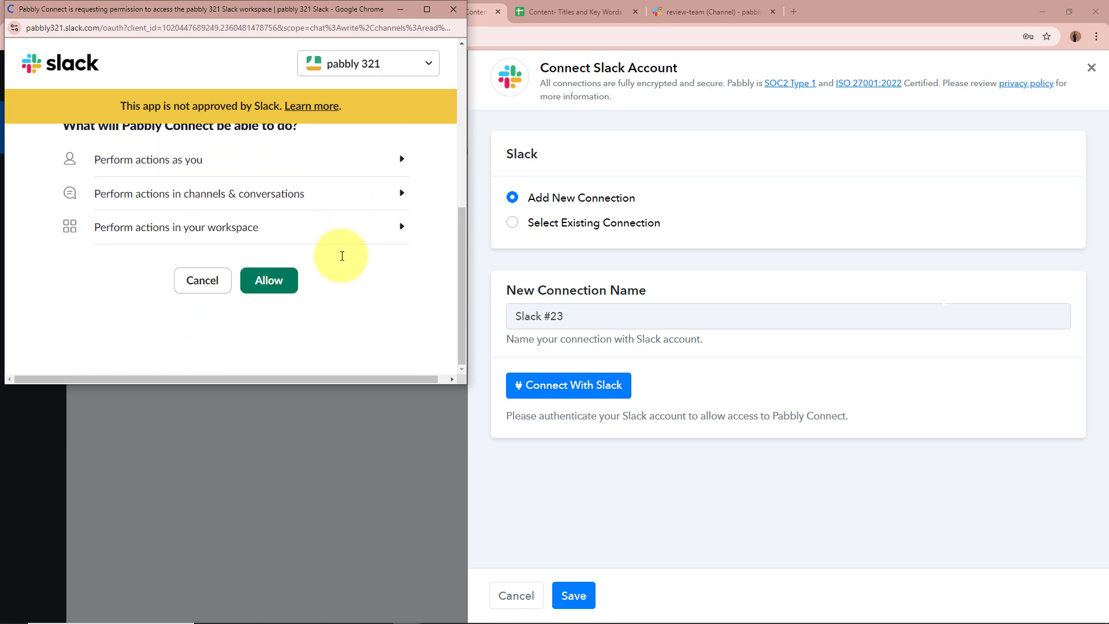
click(280, 283)
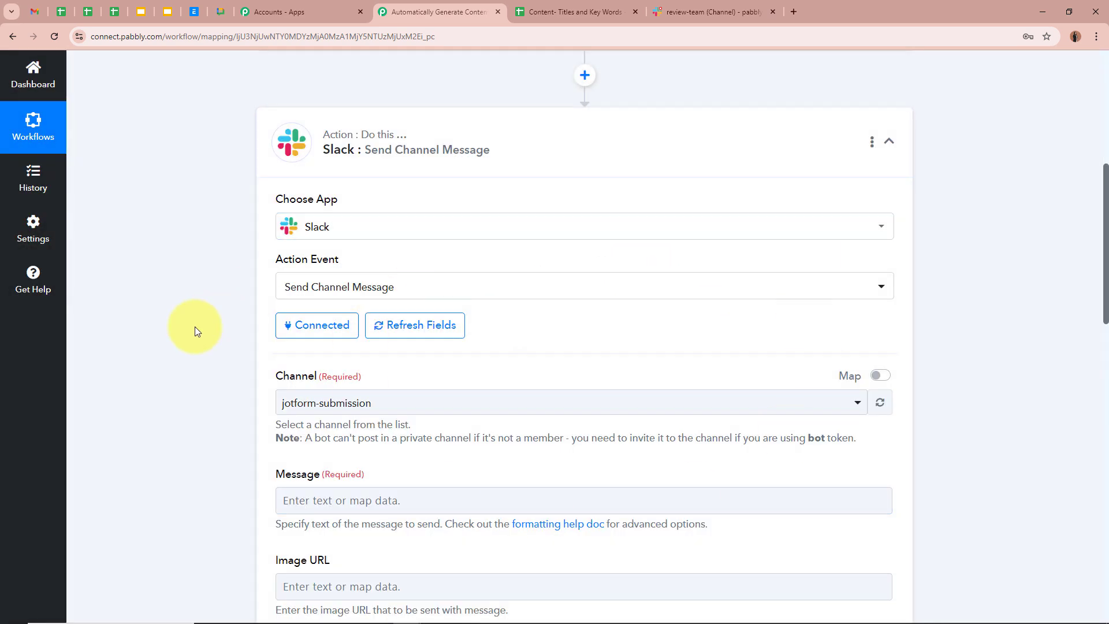
Check the channel name in Slack and set the action's Channel to review-team
scroll(195, 327, down, 2)
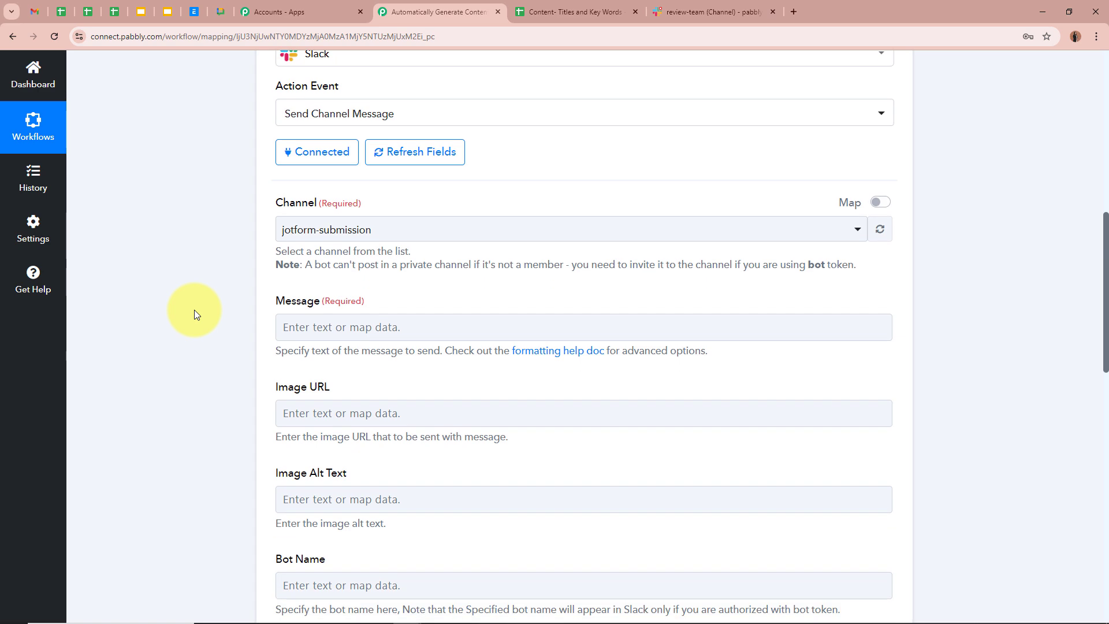
click(694, 11)
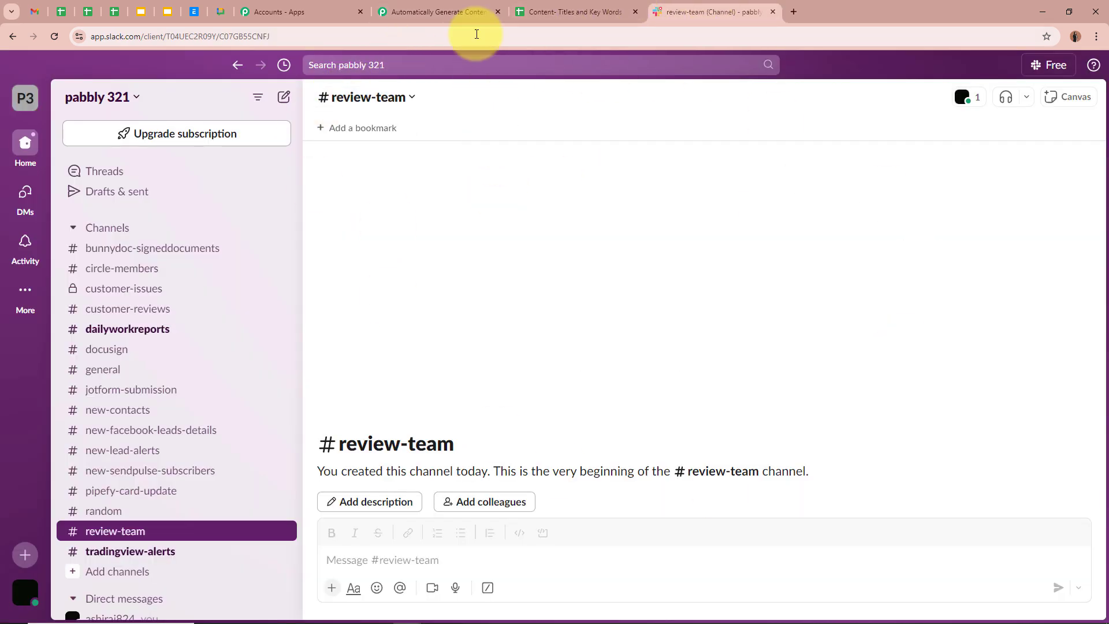
click(462, 11)
click(727, 12)
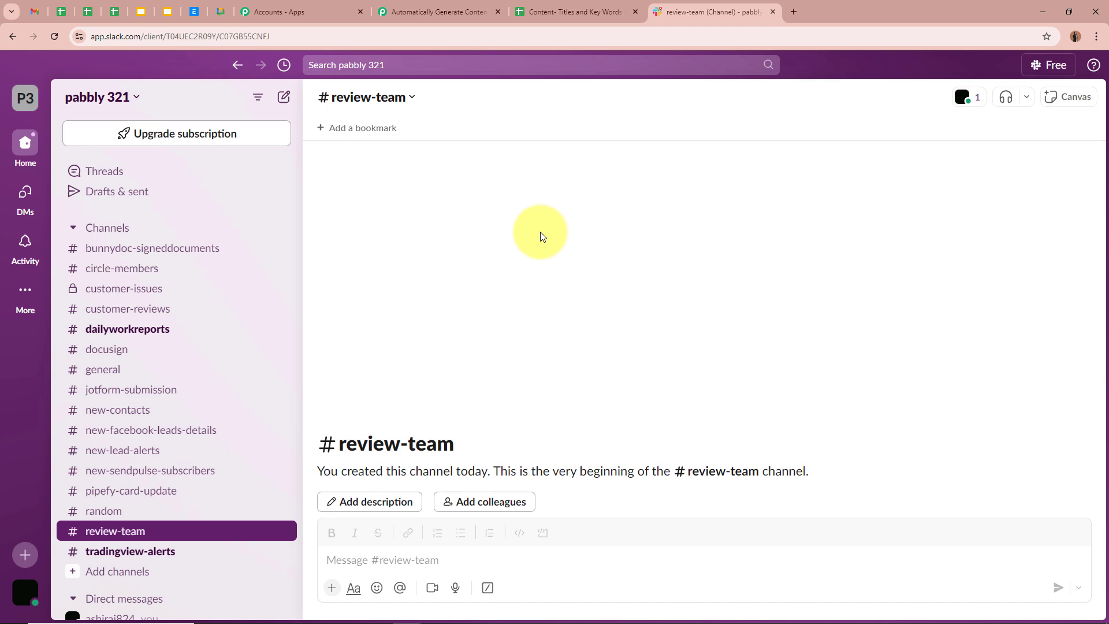
click(445, 11)
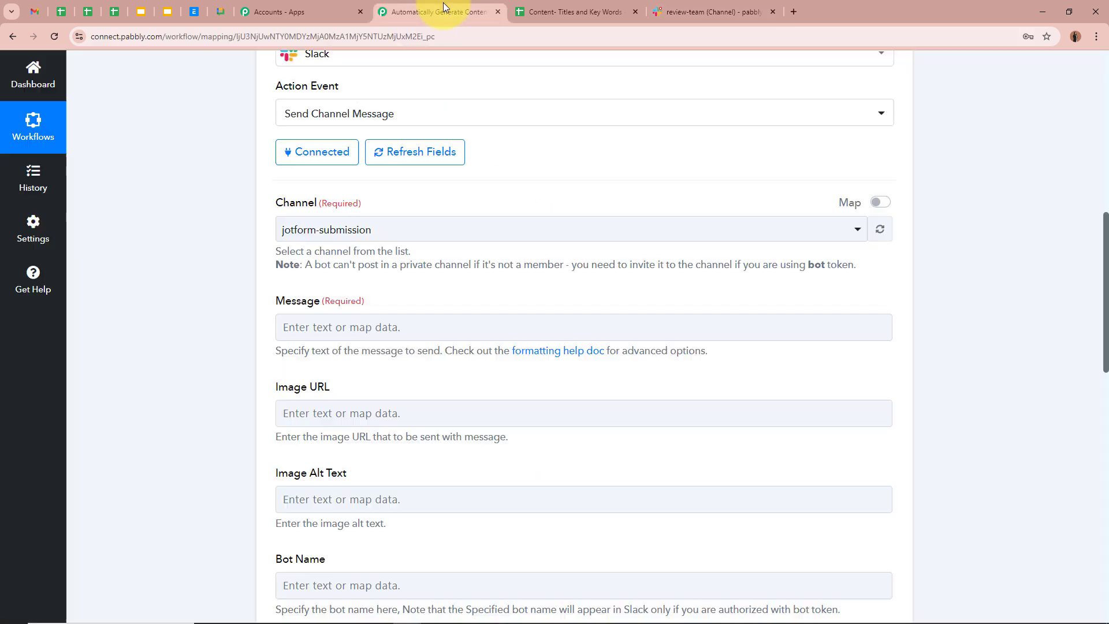
click(385, 239)
text(Re)
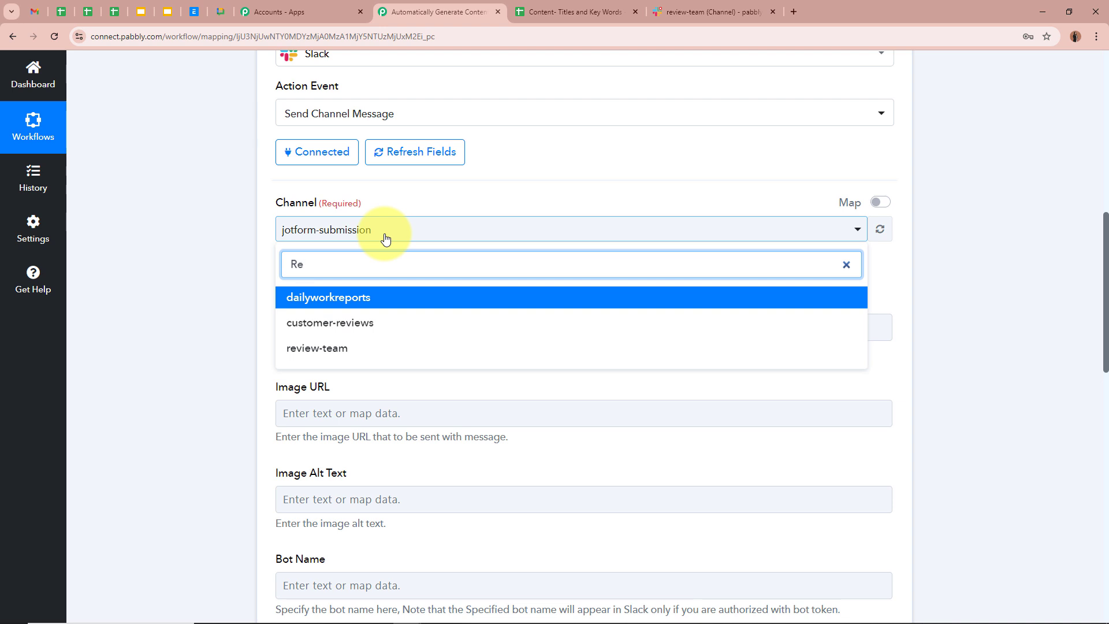
click(366, 348)
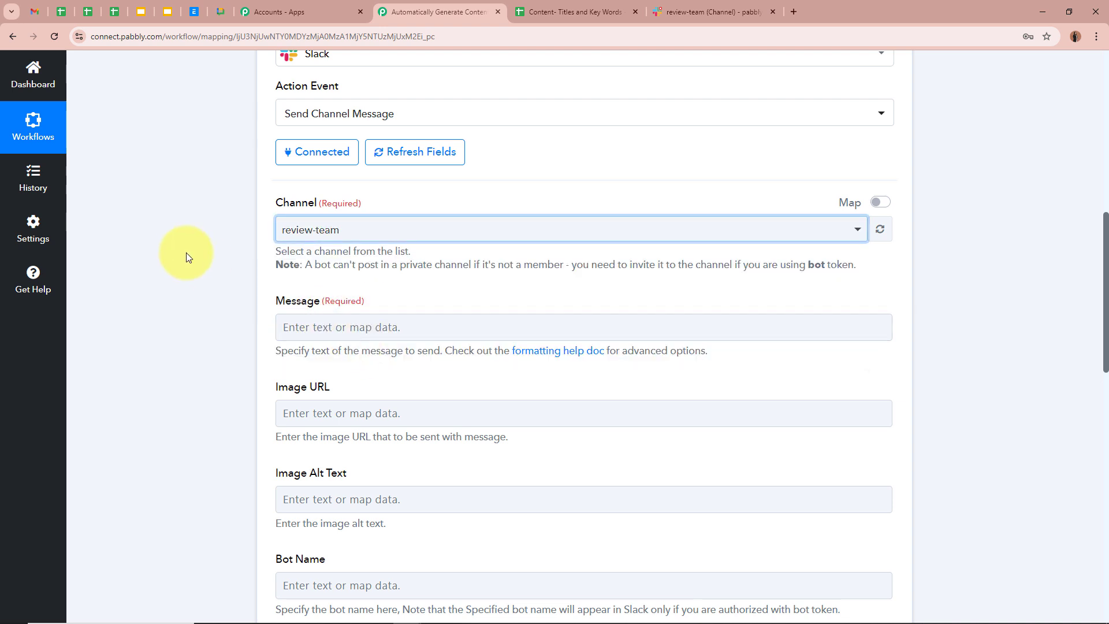
Paste the content review template as the message and replace (TOPIC) in its first line with the Google Sheets Title value
scroll(251, 214, down, 2)
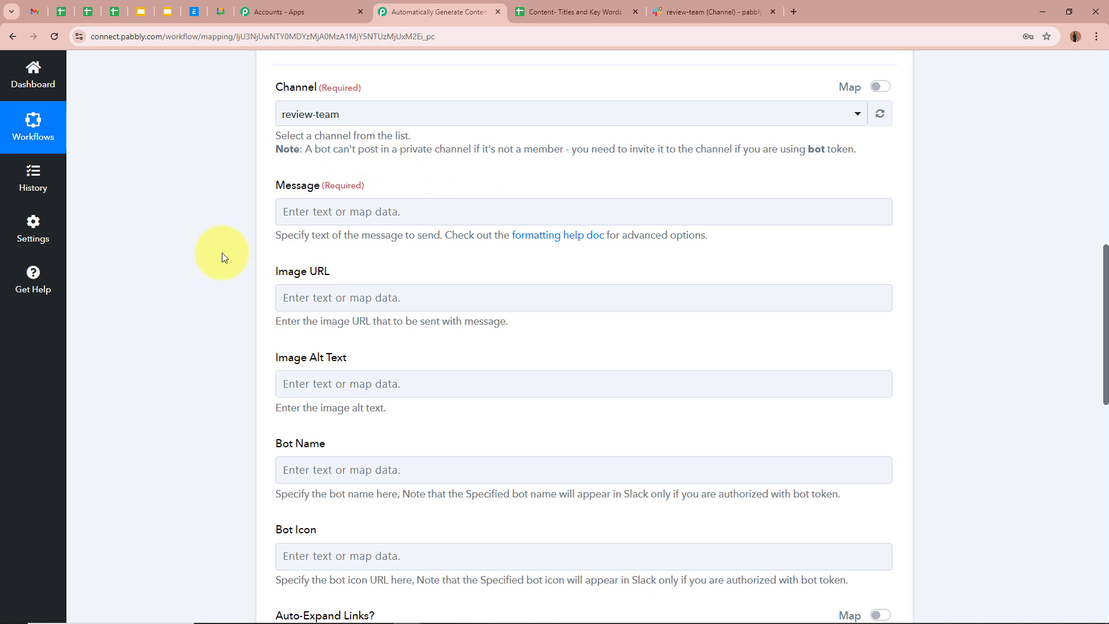
key(ctrl+v)
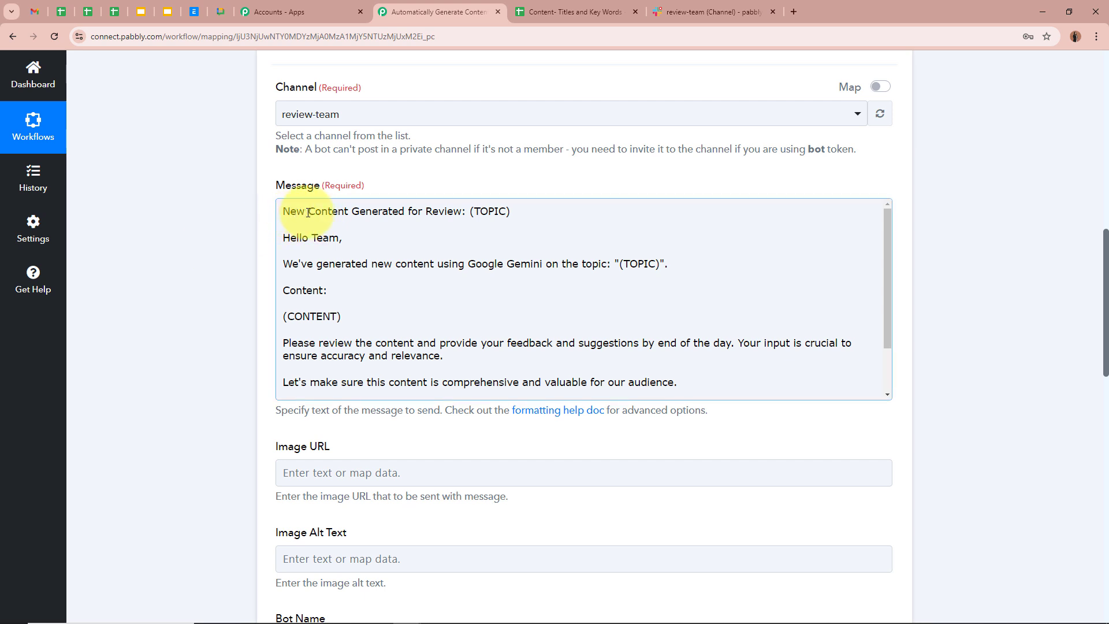
drag(471, 212, 528, 214)
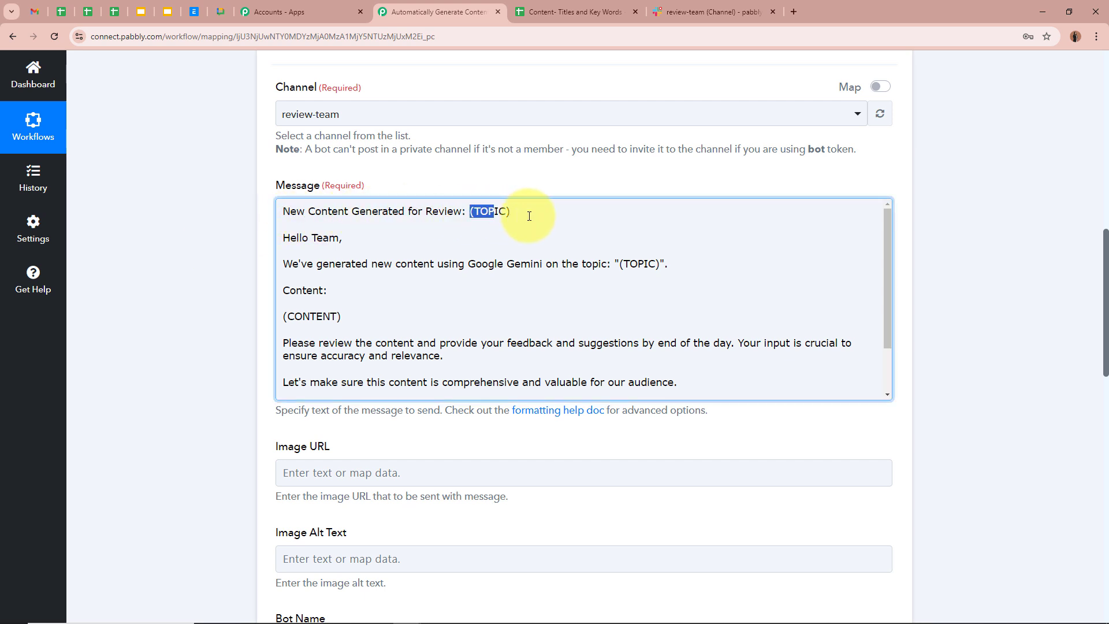
click(525, 494)
scroll(527, 504, down, 3)
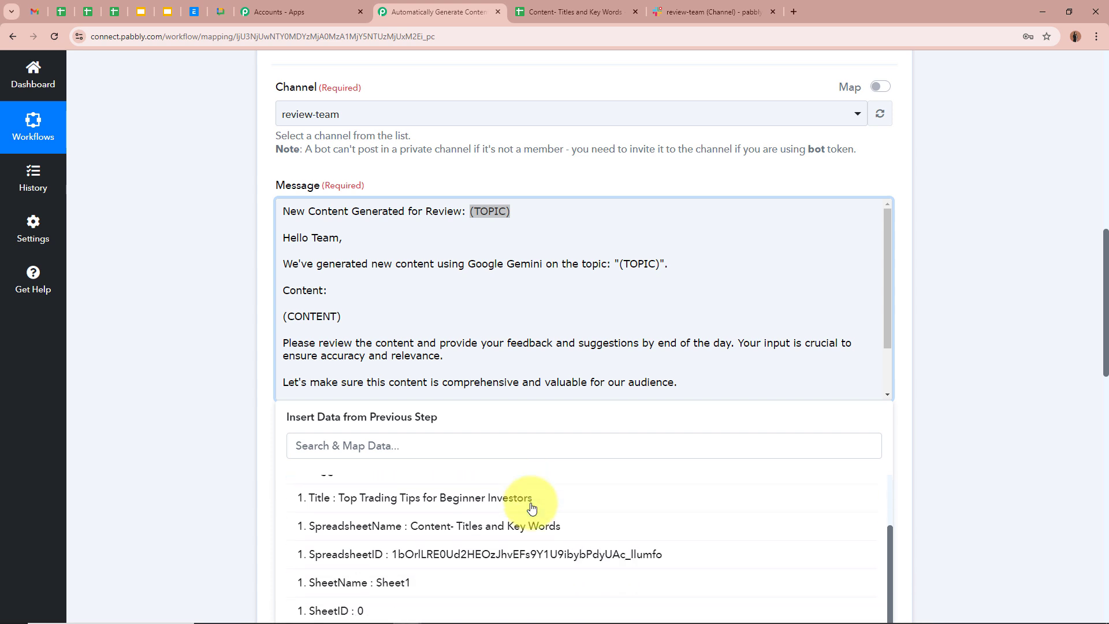
scroll(529, 537, up, 1)
click(514, 501)
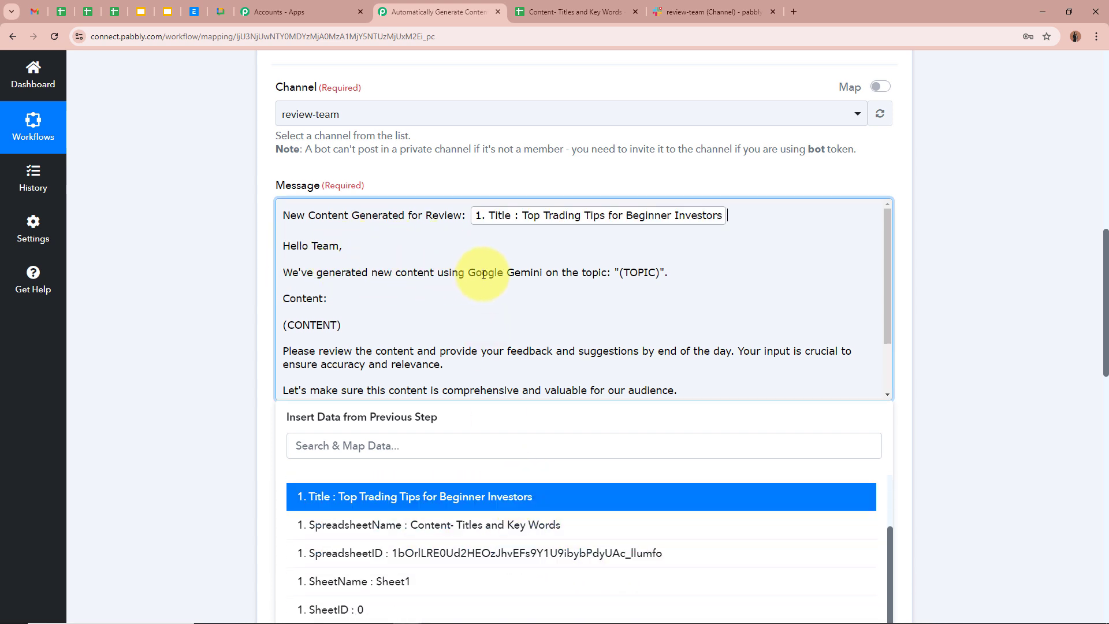
Replace the quoted (TOPIC) placeholder in the message sentence about Google Gemini with the Google Sheets Title value
drag(620, 272, 661, 268)
click(478, 495)
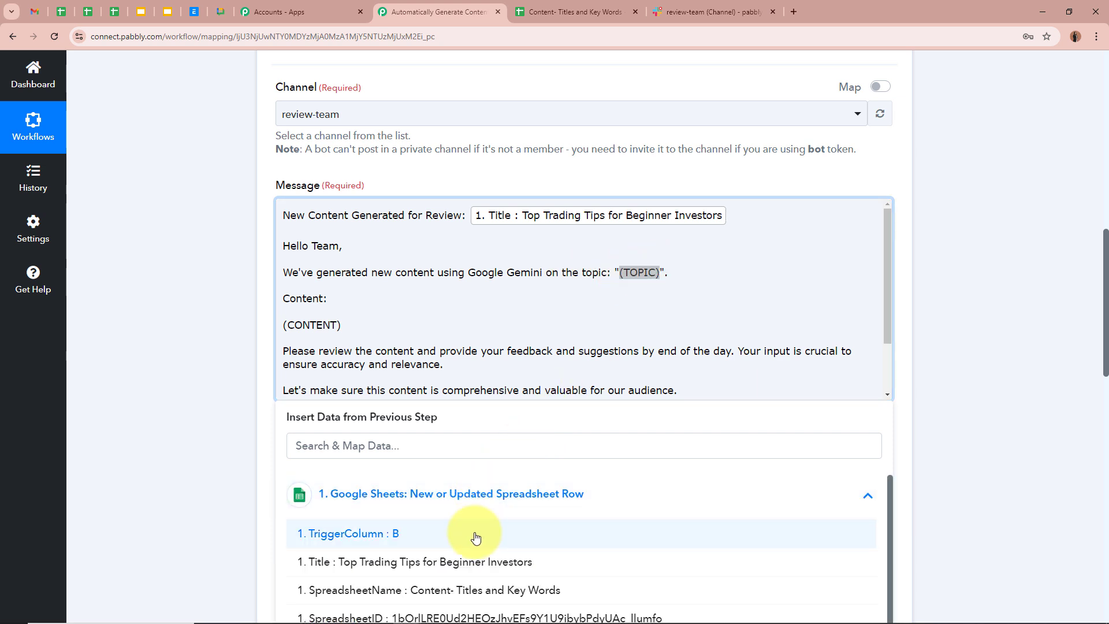
click(470, 562)
click(173, 256)
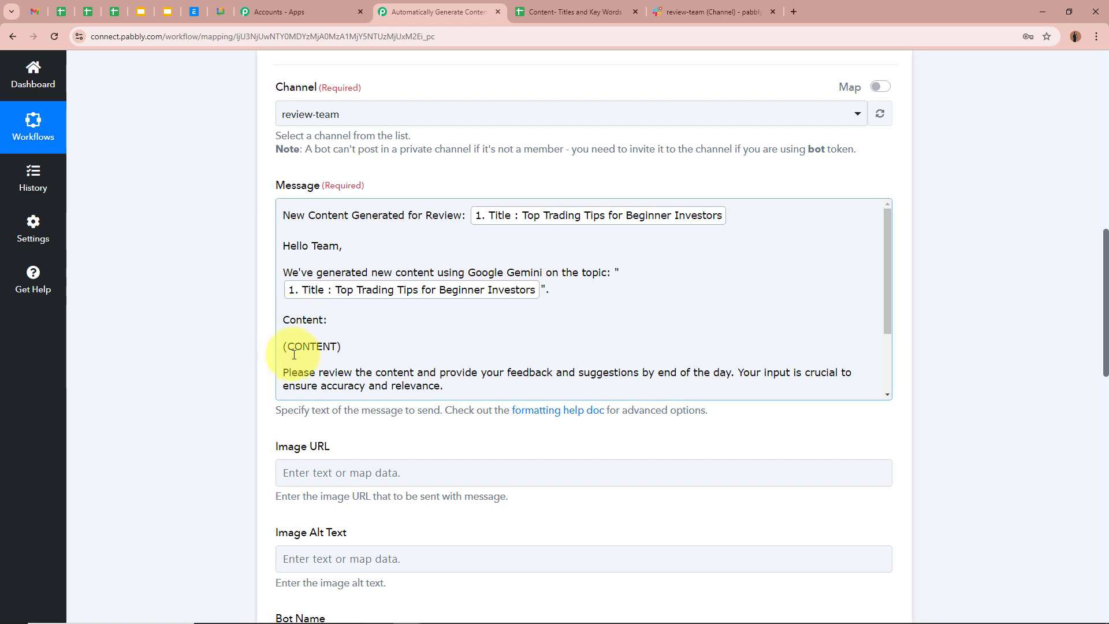
Replace the (CONTENT) placeholder with the Candidates 0 Content Parts 0 Text value from Google Generative AI and review the whole message
drag(283, 347, 342, 348)
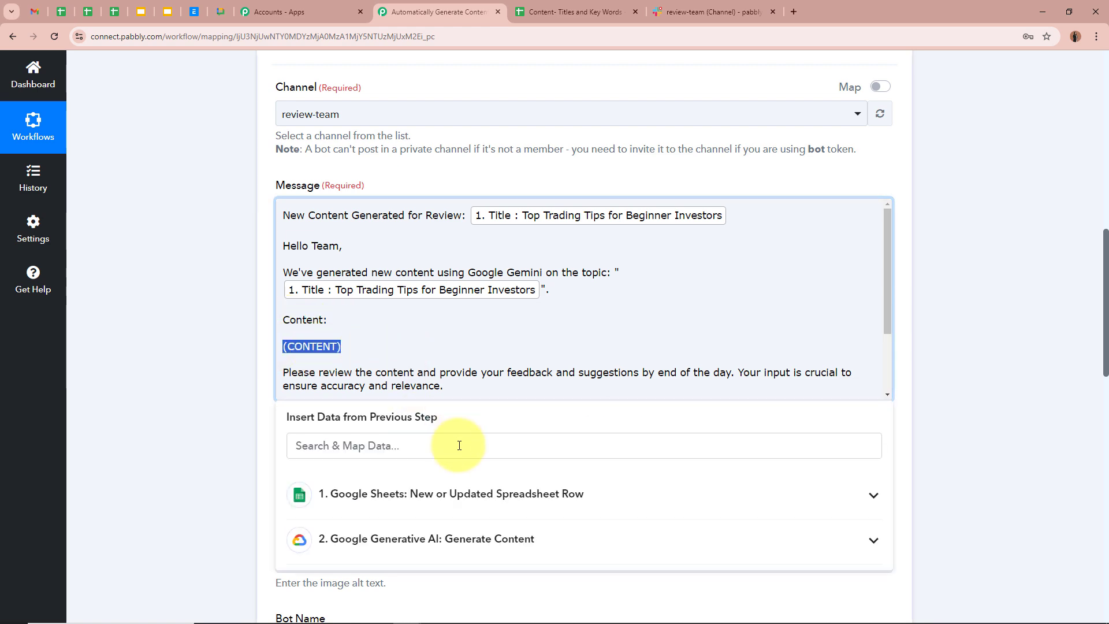
scroll(491, 515, down, 3)
click(511, 388)
click(499, 402)
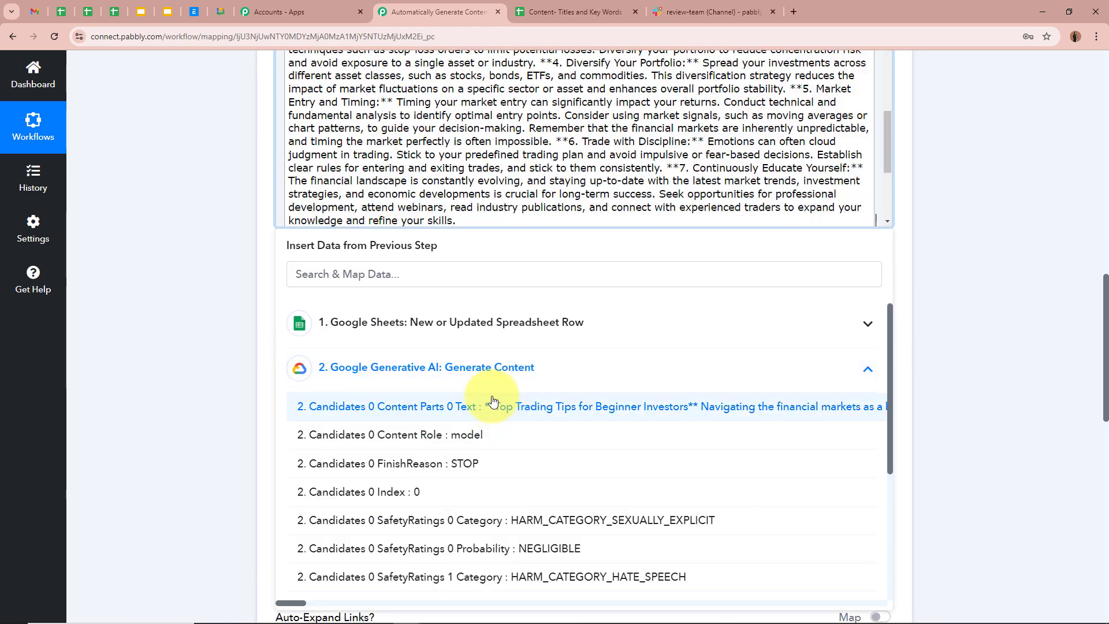
click(211, 242)
scroll(549, 173, down, 3)
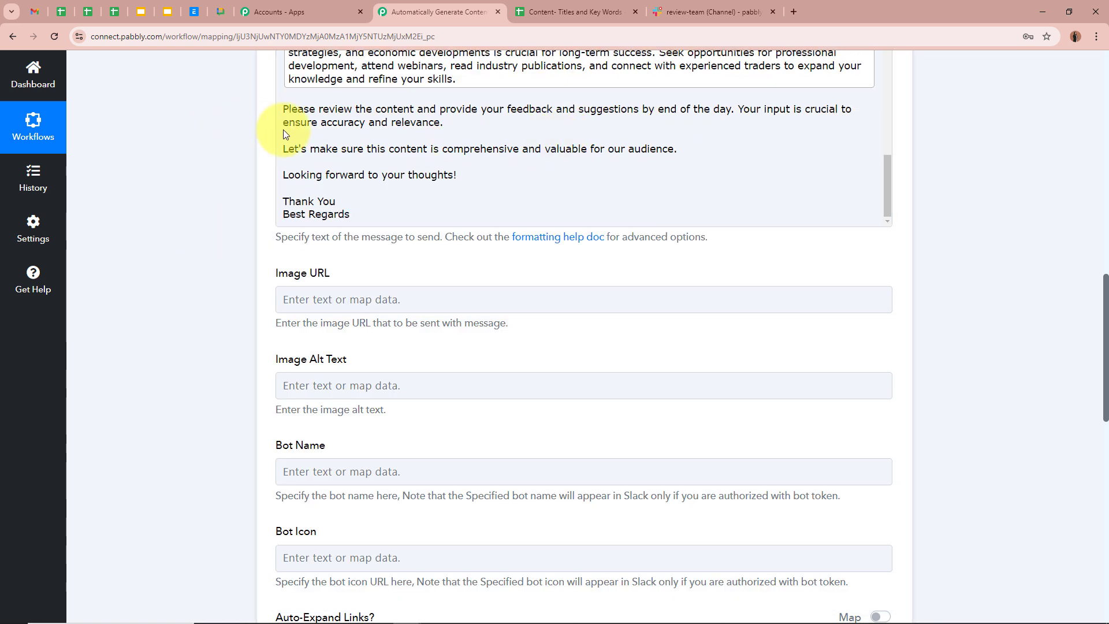
scroll(279, 195, up, 4)
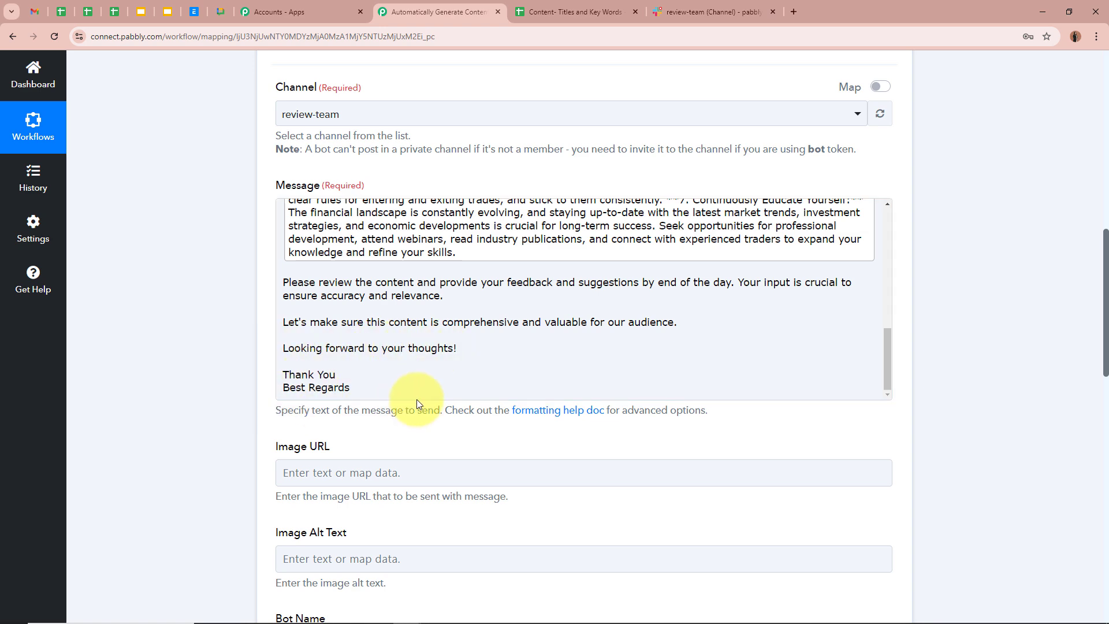
scroll(520, 341, up, 5)
scroll(489, 306, up, 2)
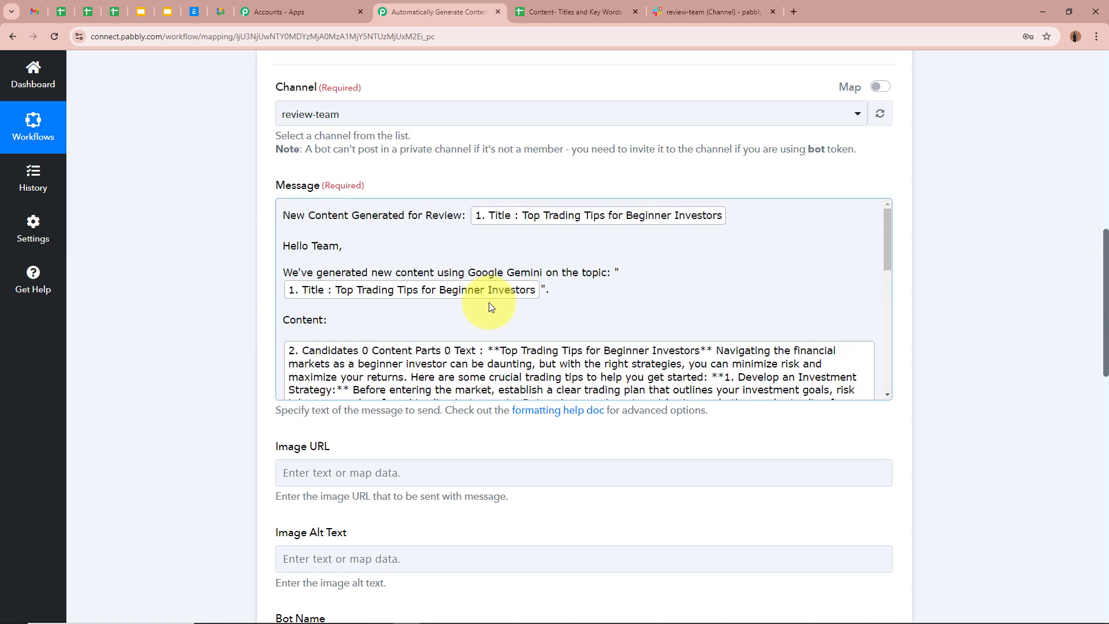
Leave the optional fields of the Slack message action unchanged, save it and send a test request
scroll(241, 365, down, 5)
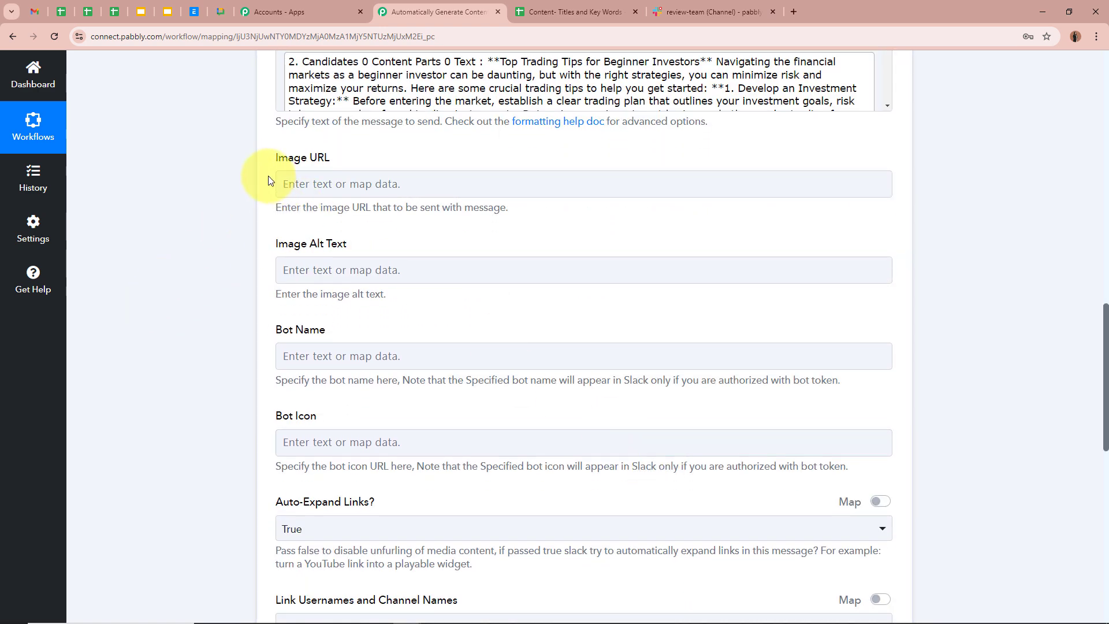
scroll(281, 320, down, 5)
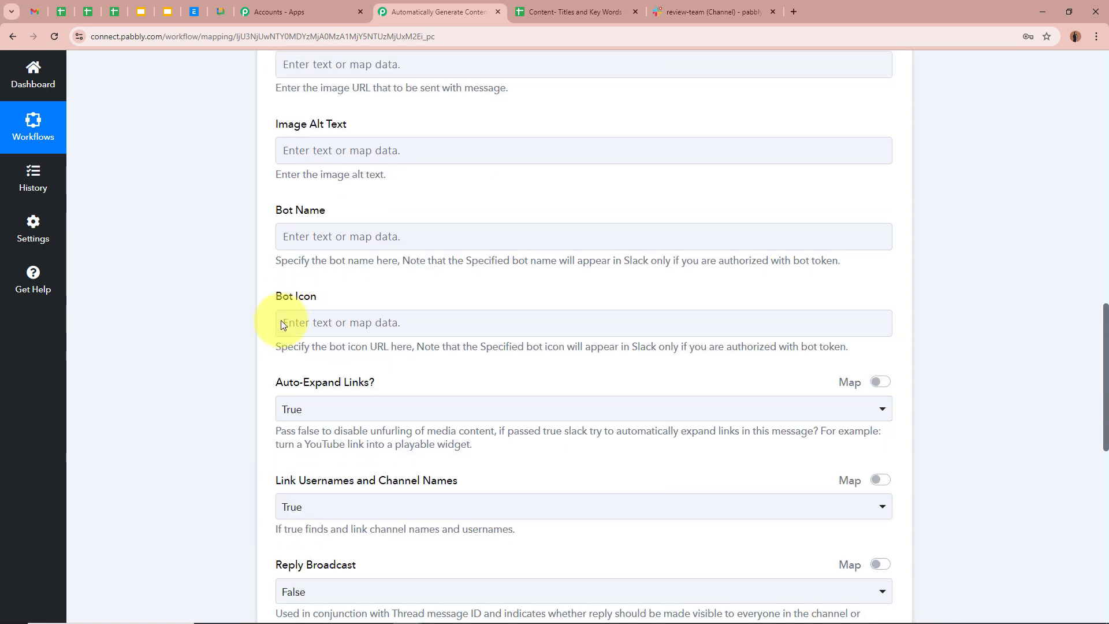
scroll(125, 305, down, 2)
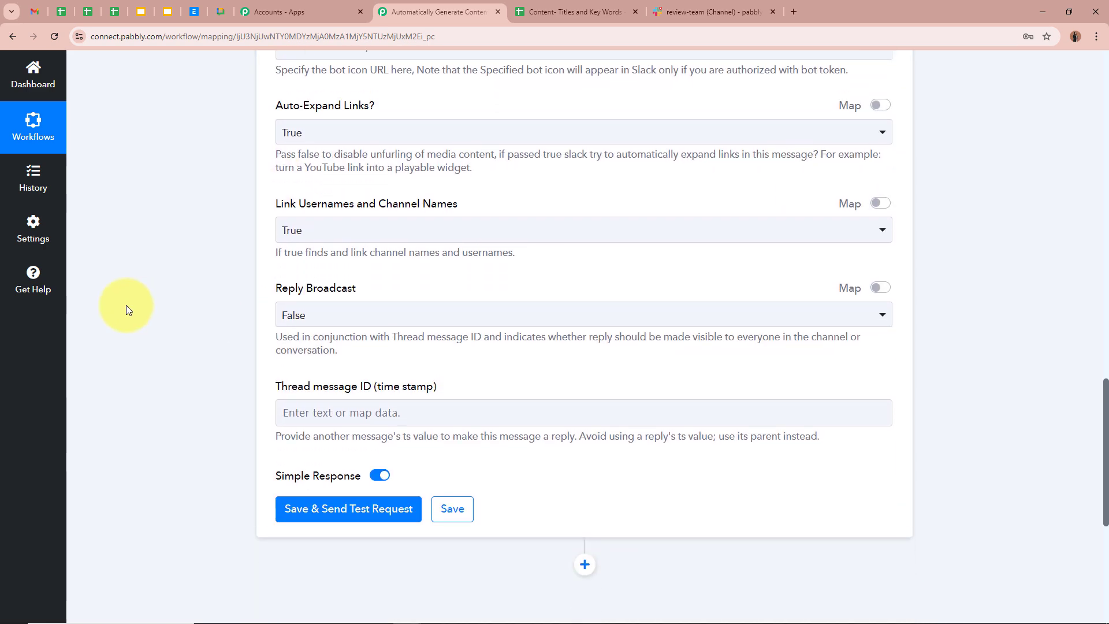
scroll(141, 285, up, 10)
scroll(141, 284, up, 4)
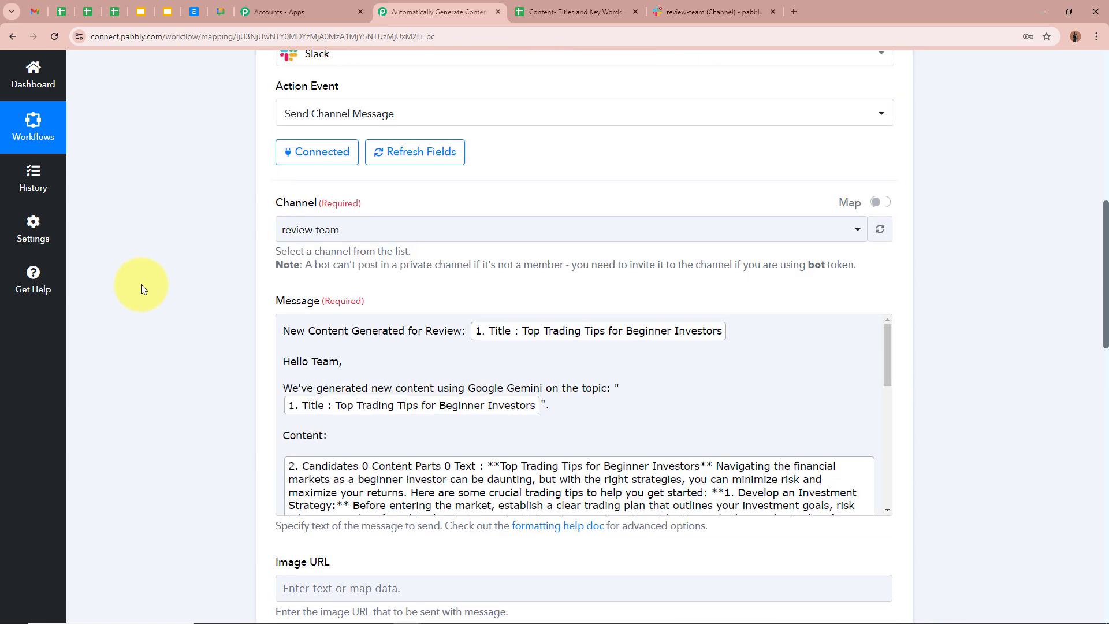
scroll(141, 284, down, 15)
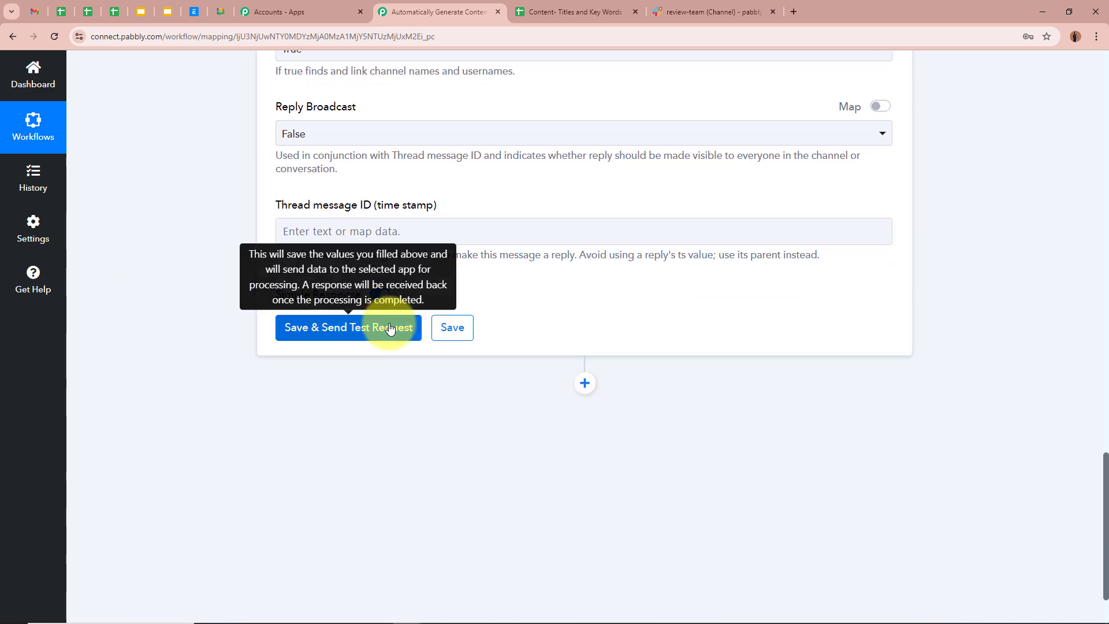
click(382, 327)
scroll(175, 324, down, 1)
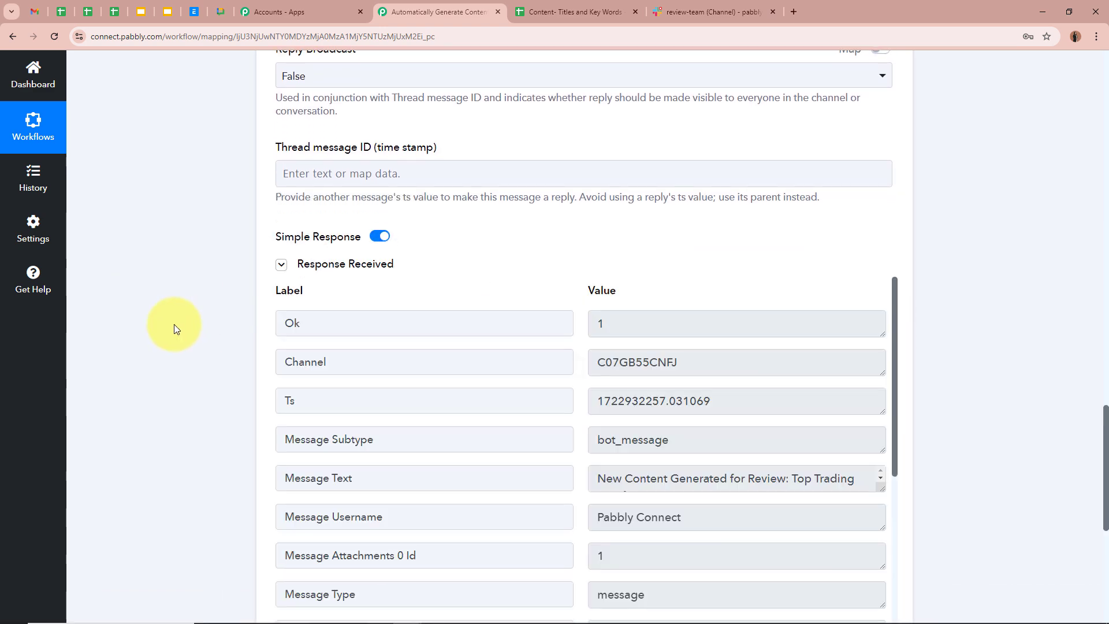
scroll(174, 324, down, 1)
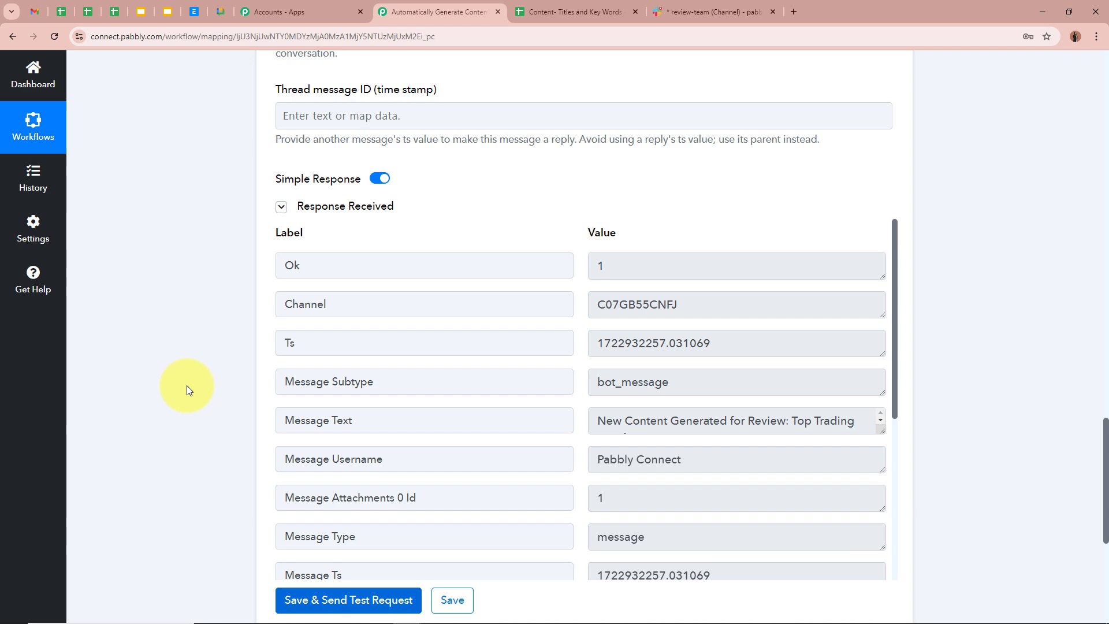
Switch to Slack, check the title, generated content and closing lines of the test message in review-team, and return to the Pabbly Connect workflow
click(717, 11)
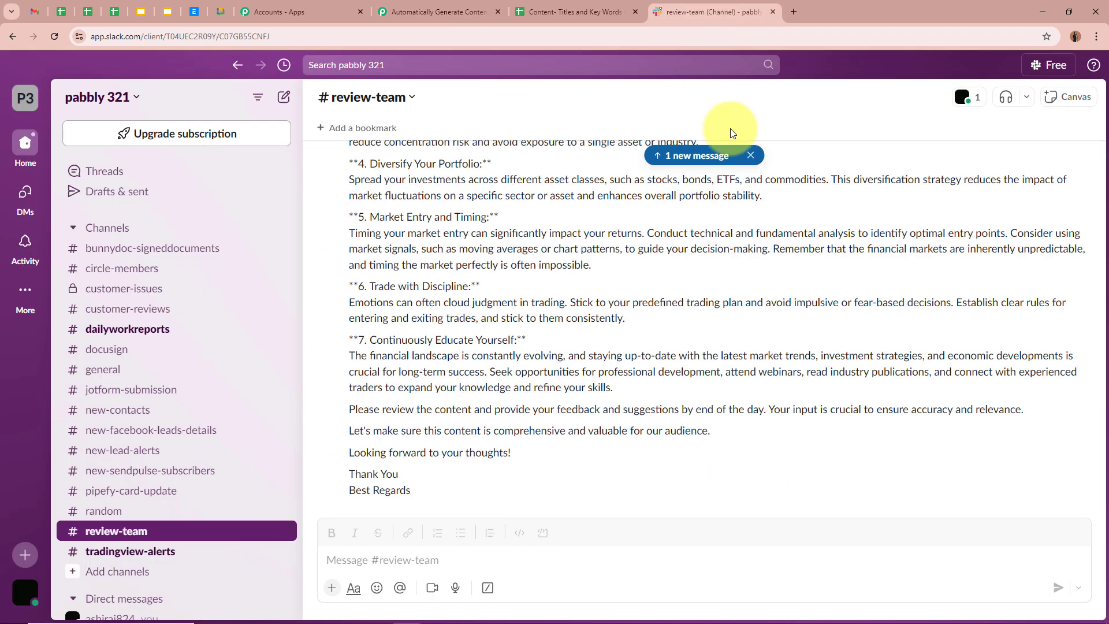
click(751, 156)
scroll(764, 303, up, 4)
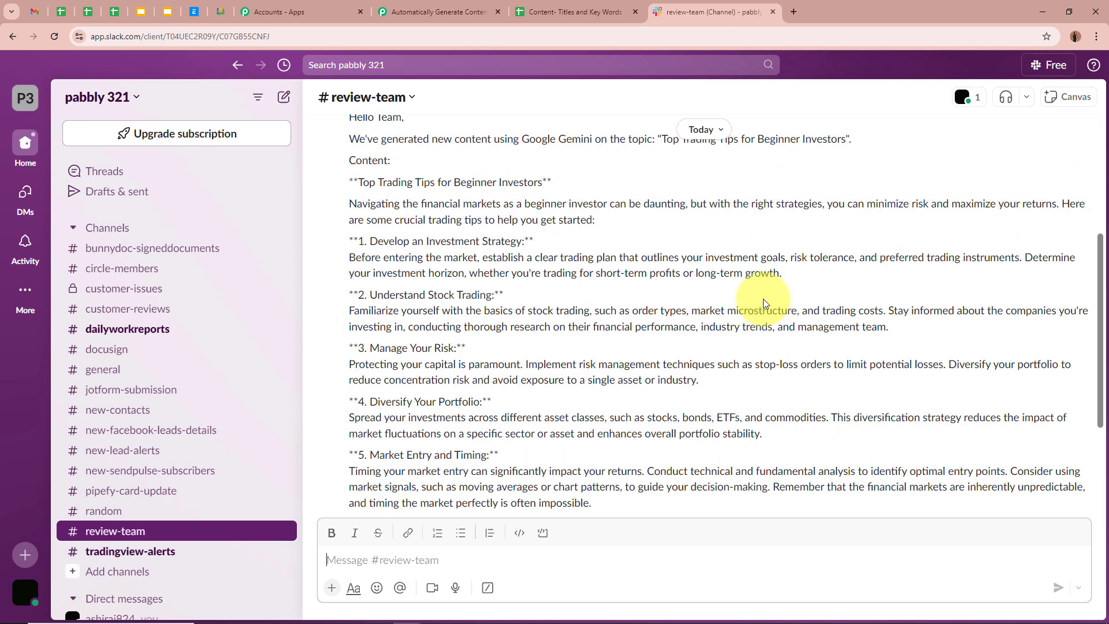
scroll(764, 303, up, 2)
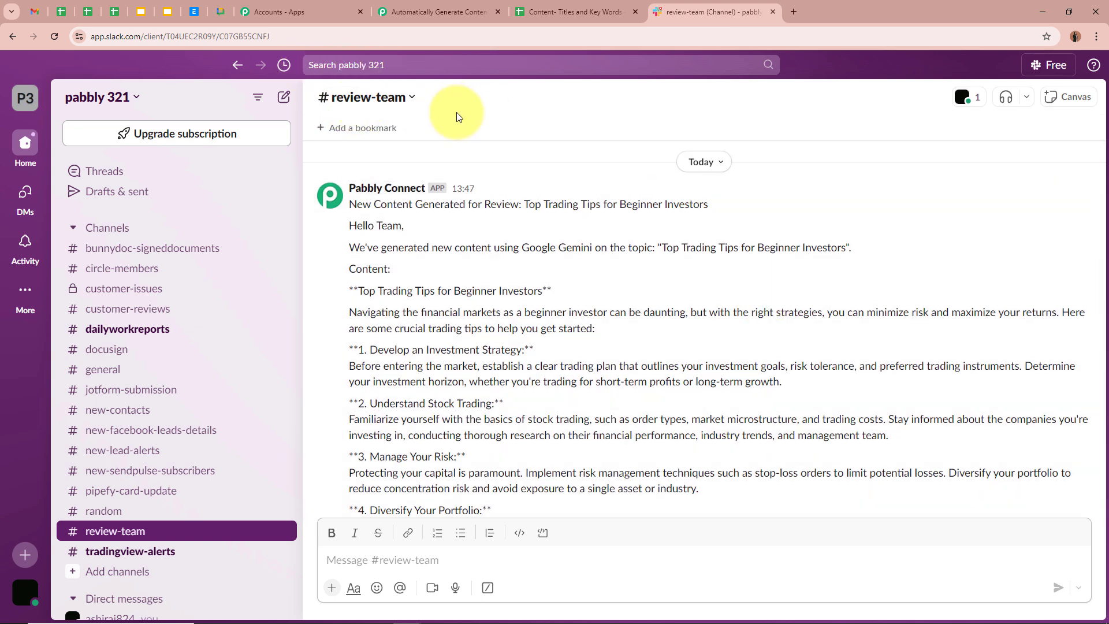
drag(348, 204, 700, 202)
drag(347, 223, 467, 320)
click(467, 311)
drag(355, 268, 618, 388)
scroll(425, 341, down, 3)
scroll(421, 404, down, 2)
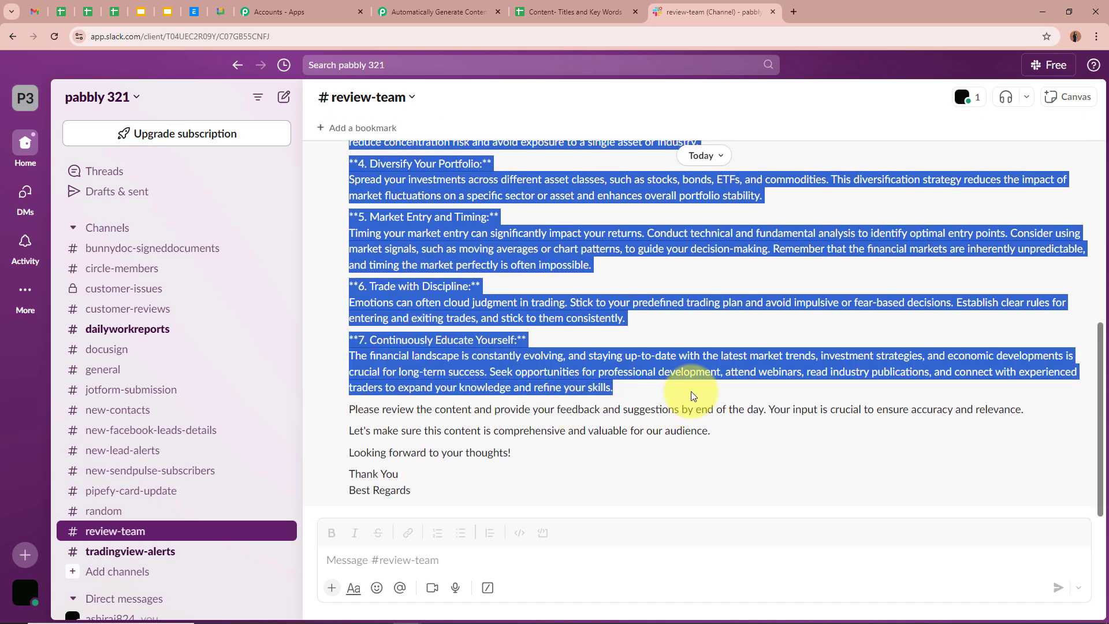
drag(350, 410, 437, 492)
click(441, 426)
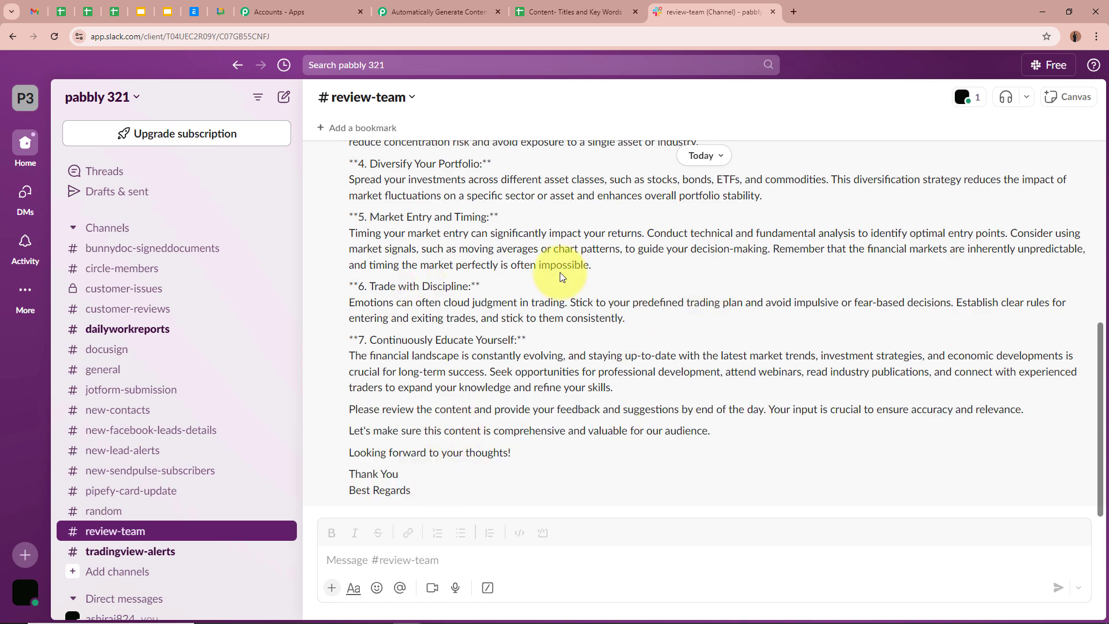
scroll(562, 275, up, 9)
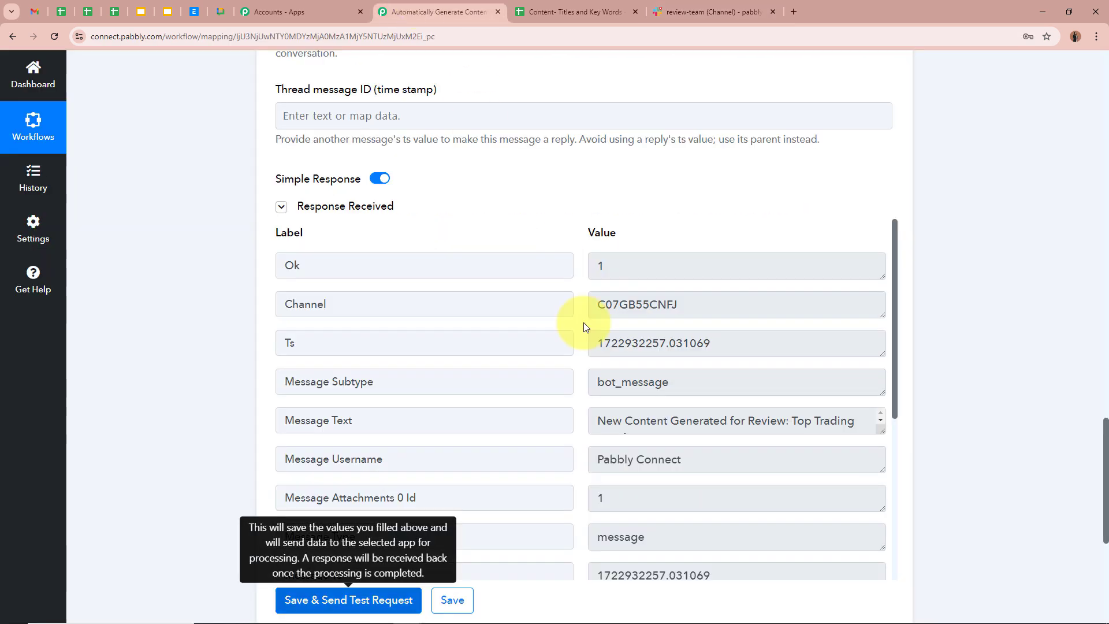
scroll(584, 323, up, 10)
scroll(584, 322, up, 15)
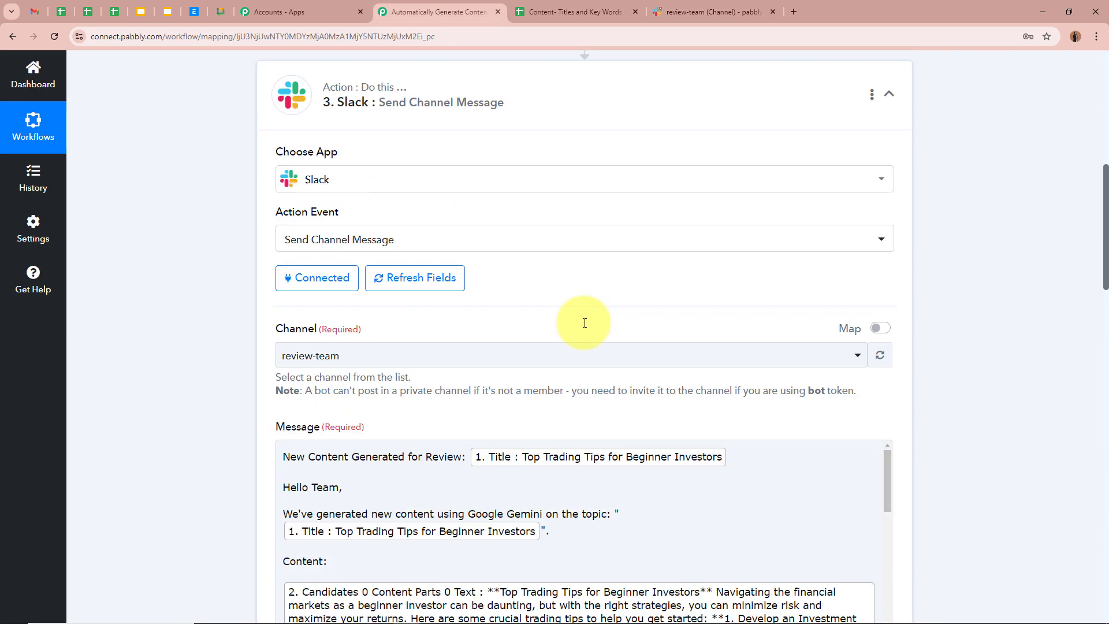